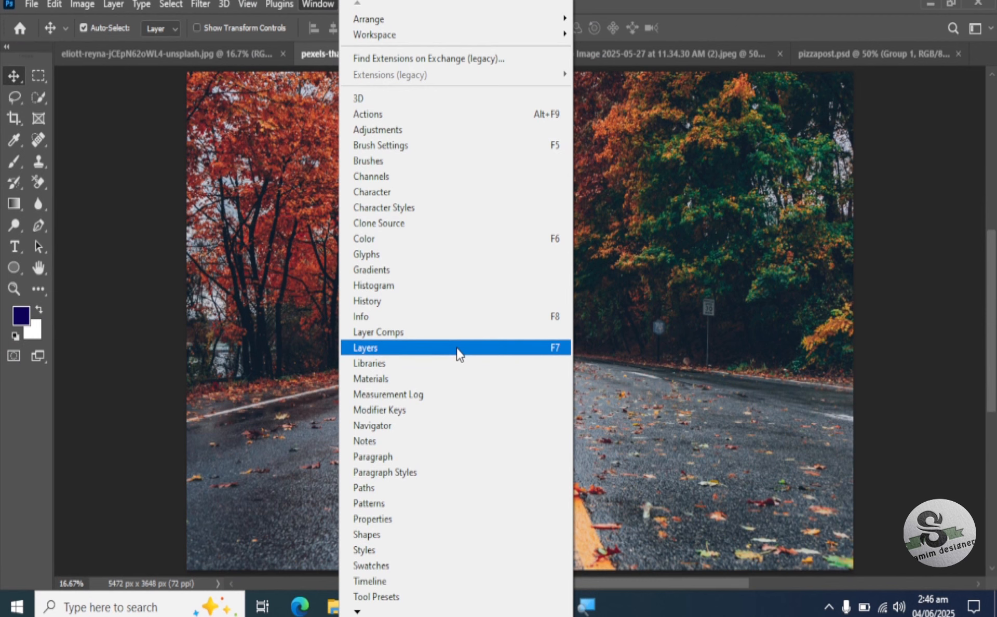
# Step: Display the Layers panel and move it clear of the middle of the road photo
pyautogui.click(456, 348)
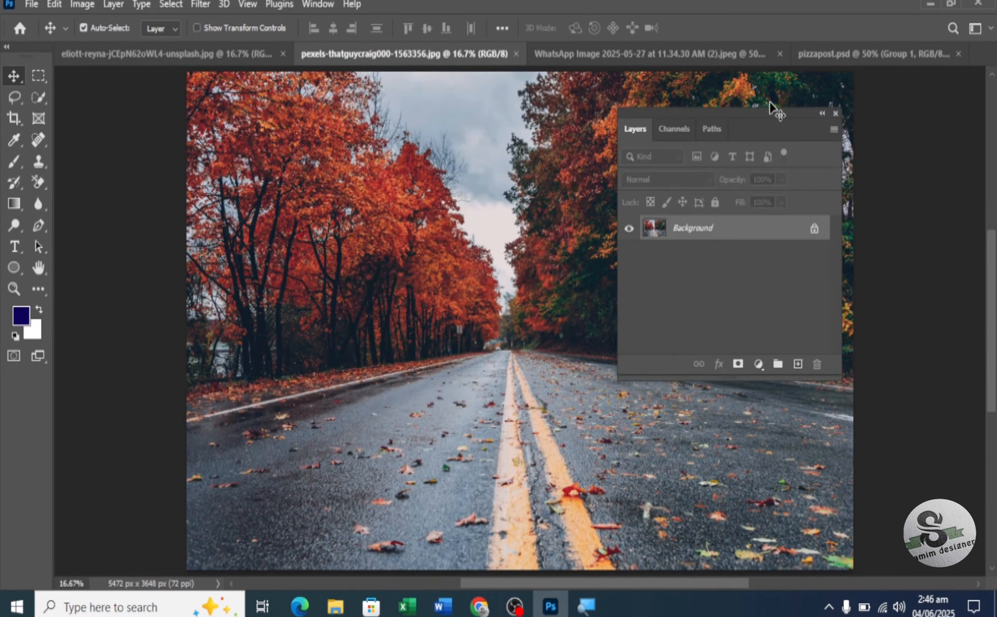
pyautogui.moveTo(771, 114); pyautogui.dragTo(858, 102)
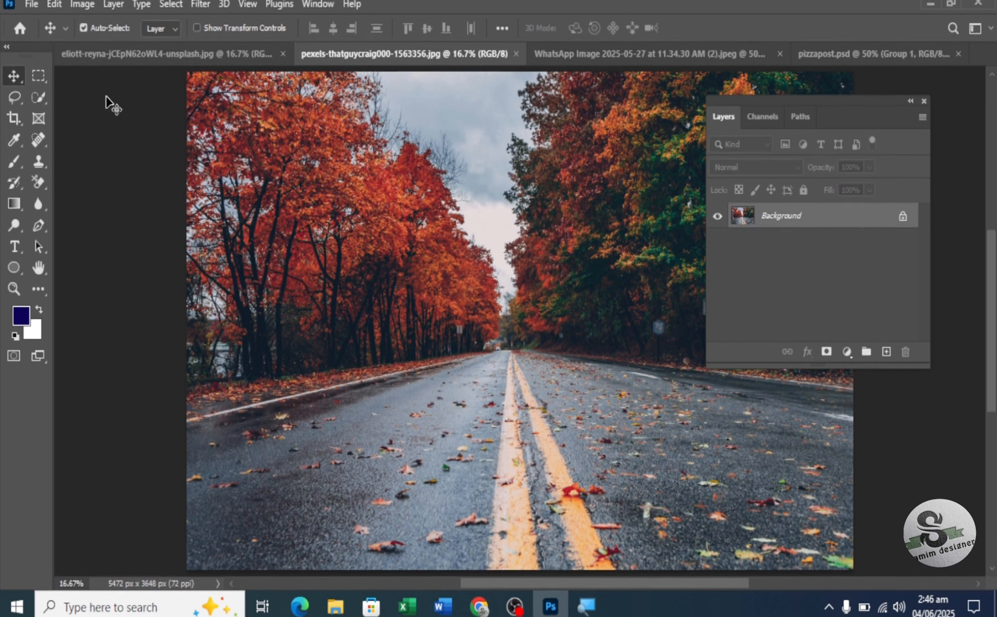
# Step: Convert the road photo's Background into a regular layer named Layer 0, and undo the conversion
pyautogui.click(112, 5)
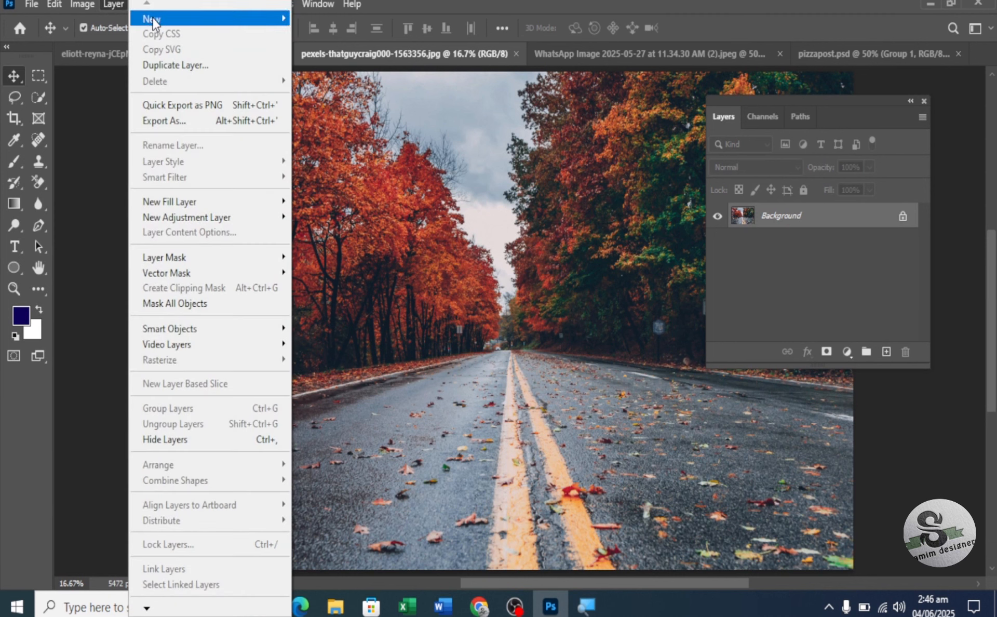
pyautogui.moveTo(153, 21)
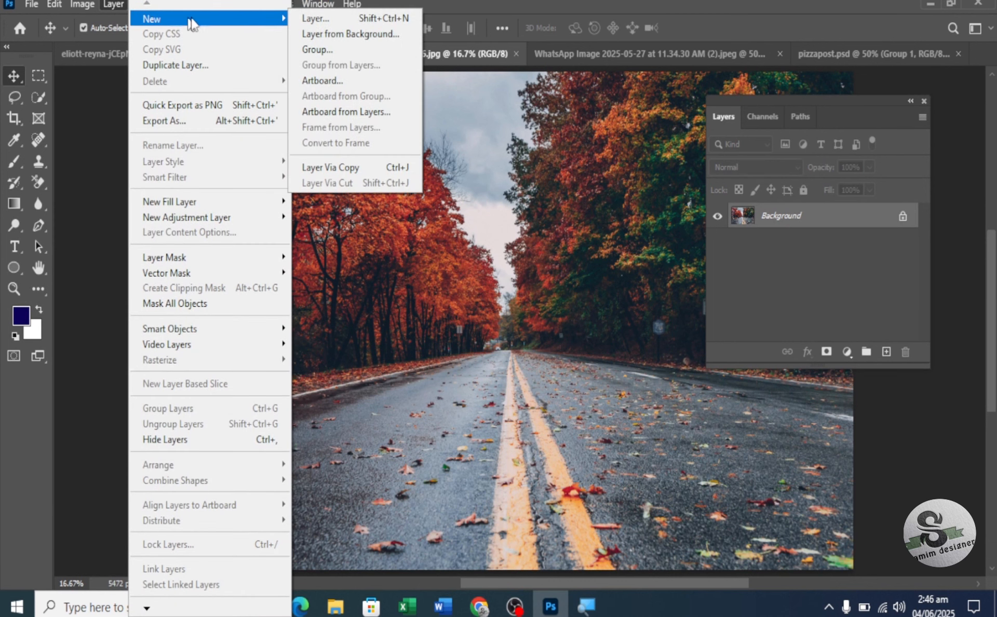
pyautogui.click(363, 35)
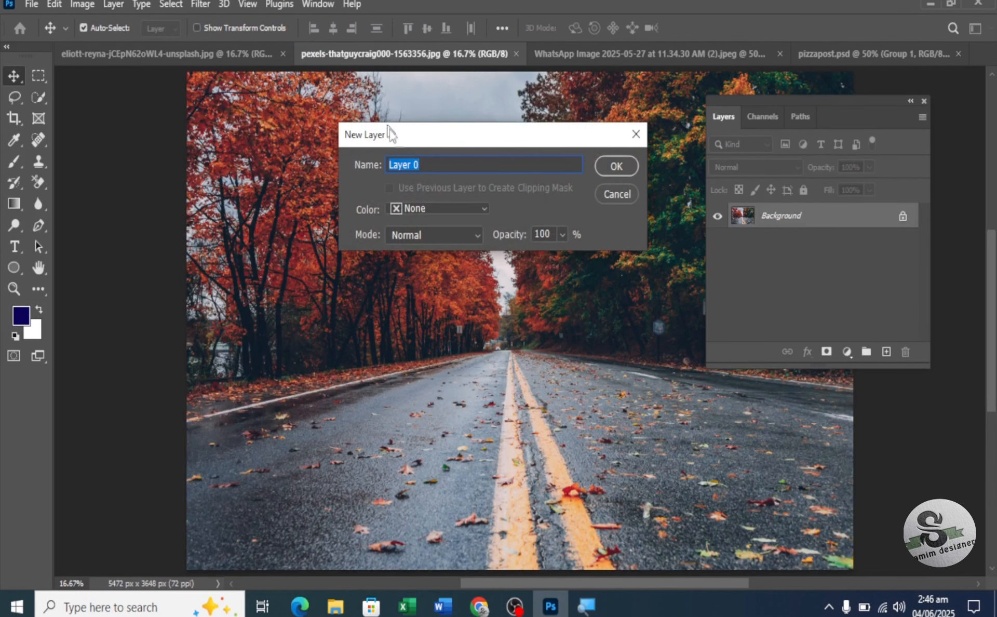
pyautogui.click(431, 164)
pyautogui.moveTo(432, 164); pyautogui.dragTo(366, 164)
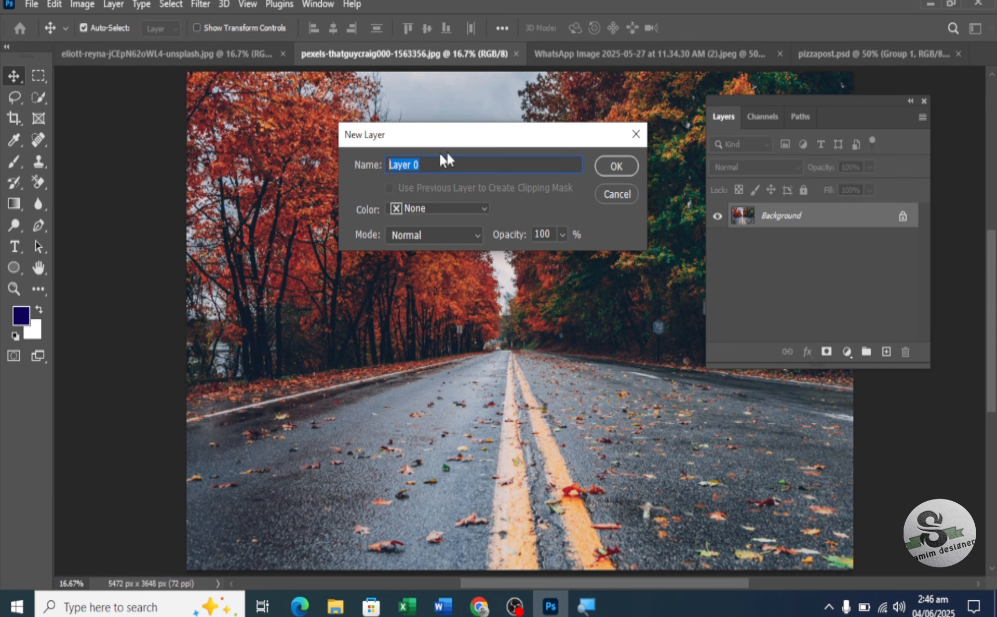
pyautogui.click(616, 166)
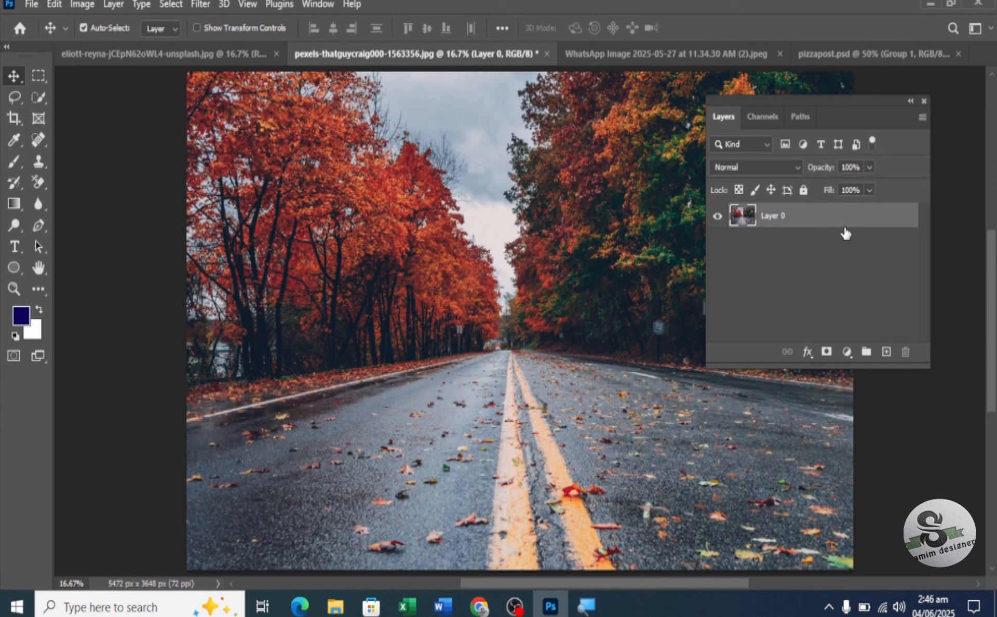
pyautogui.hotkey('ctrl', 'z')
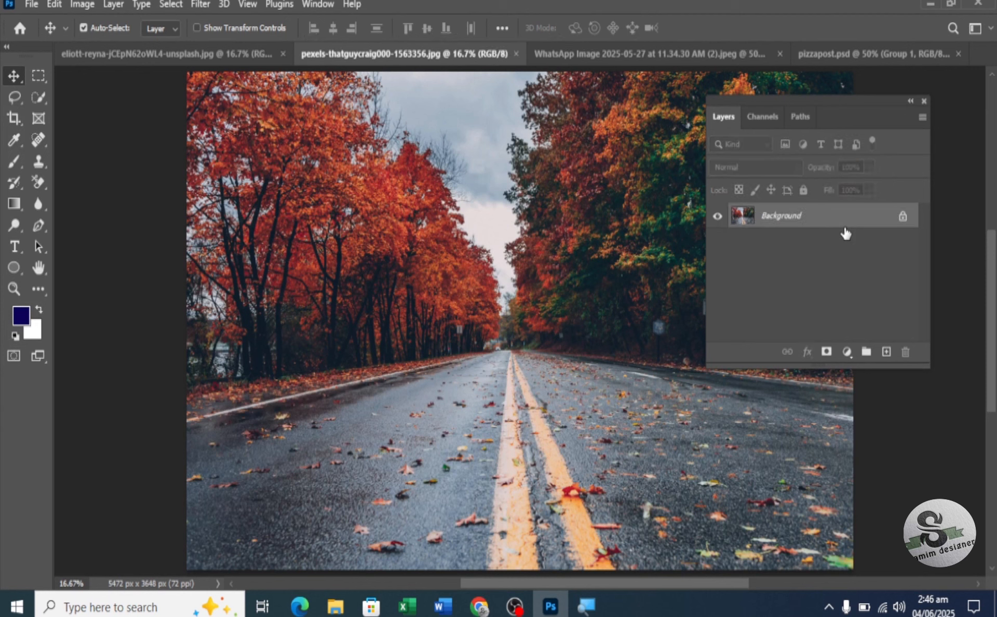
# Step: Unlock the Background layer directly through its lock, and undo the unlocking
pyautogui.click(903, 217)
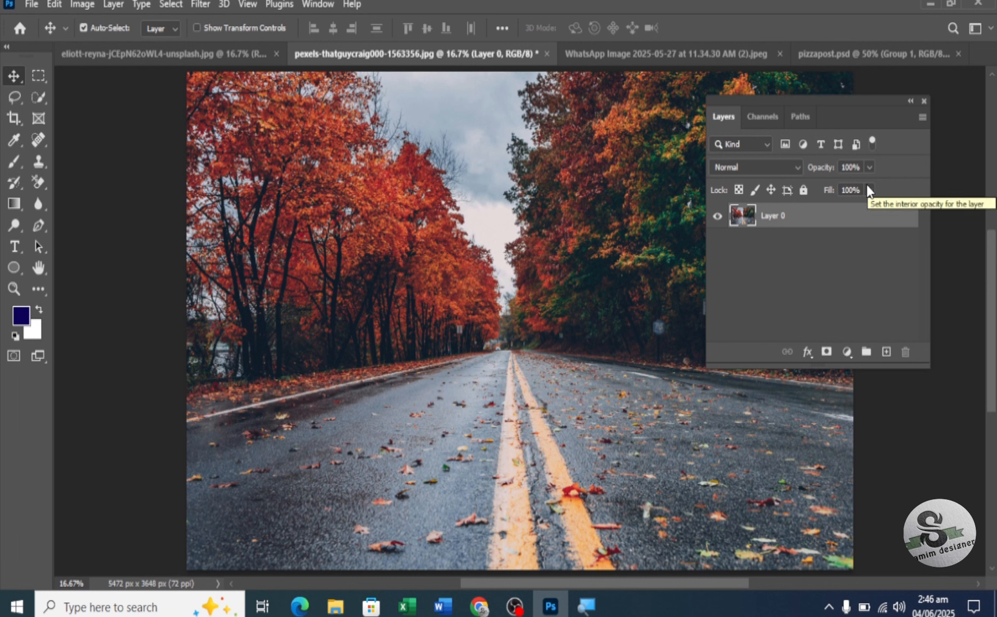
pyautogui.press('ctrl')
pyautogui.hotkey('ctrl', 'z')
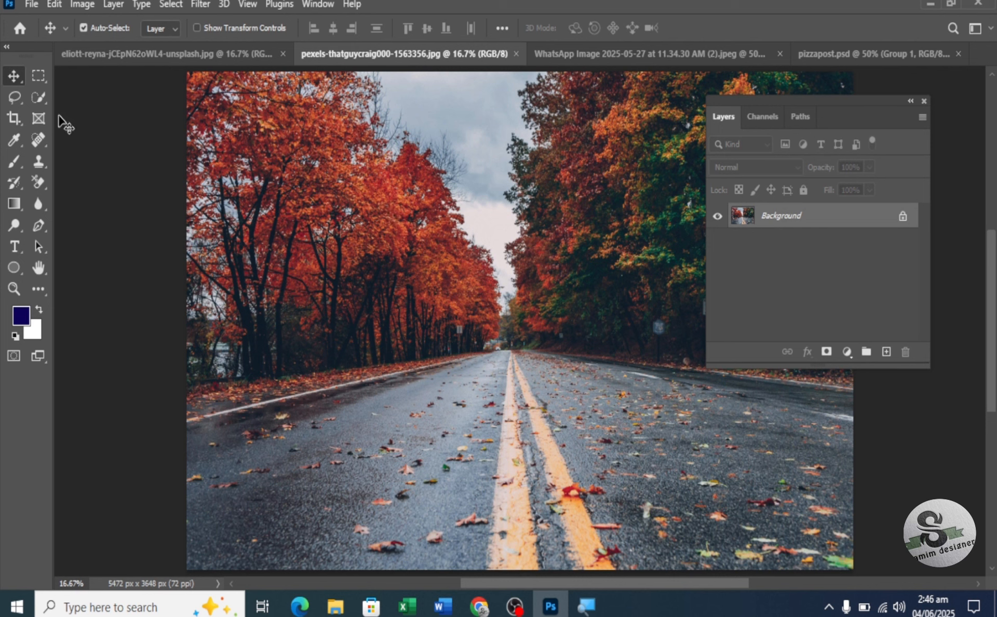
# Step: Bring the autumn road photo into the group street photo document with the Move tool, and undo the placement
pyautogui.moveTo(482, 319)
pyautogui.mouseDown()
pyautogui.moveTo(395, 257)
pyautogui.moveTo(245, 62)
pyautogui.moveTo(440, 304)
pyautogui.moveTo(482, 297)
pyautogui.moveTo(482, 310)
pyautogui.mouseUp()
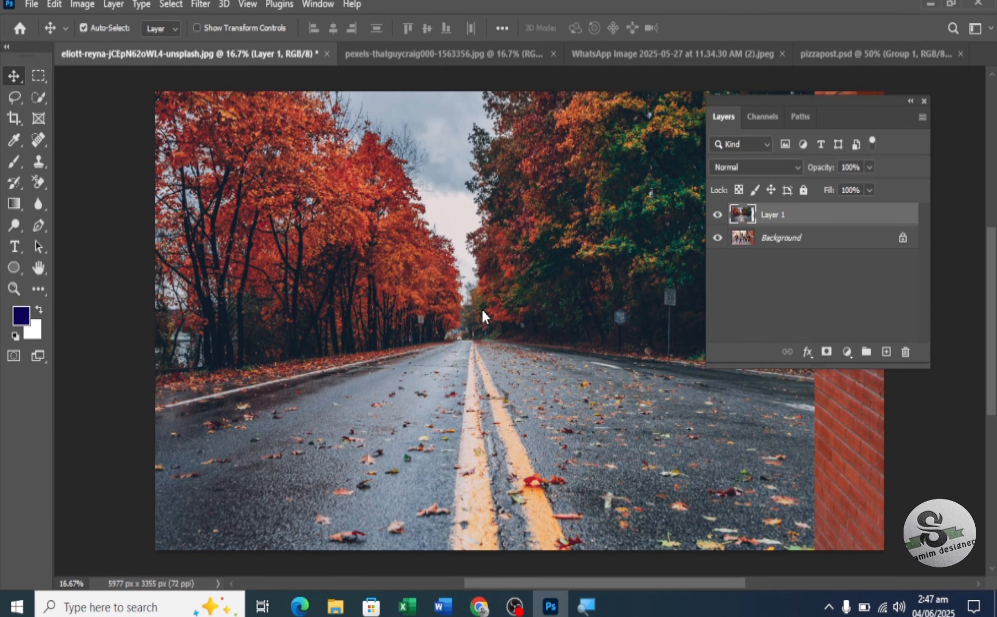
pyautogui.hotkey('ctrl', 'z')
pyautogui.hotkey('ctrl', 'z')
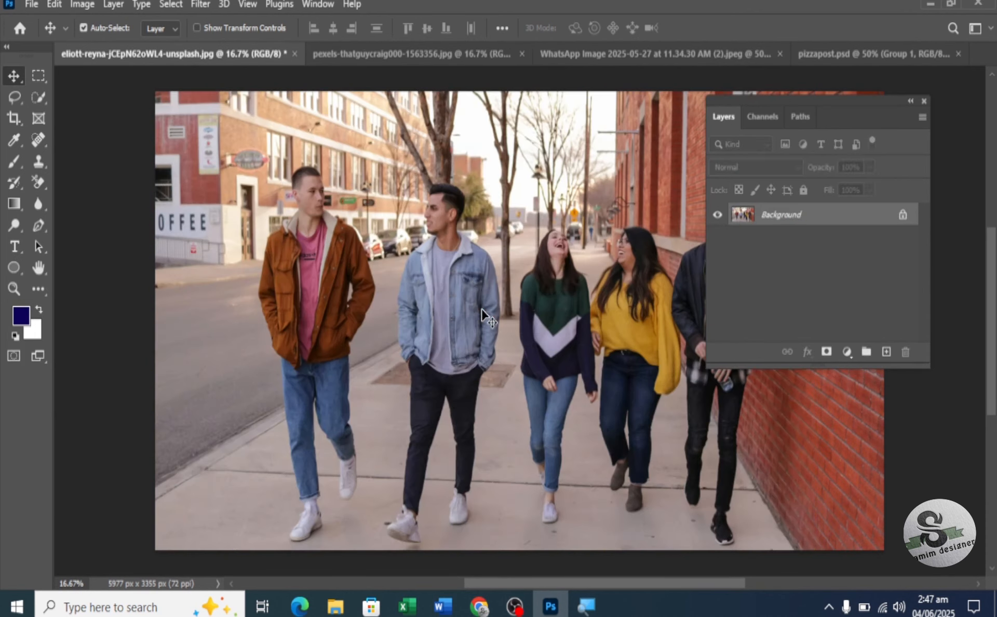
# Step: Transfer the road photo's Background layer from the layer stack into the group street photo, and undo the transfer
pyautogui.click(434, 54)
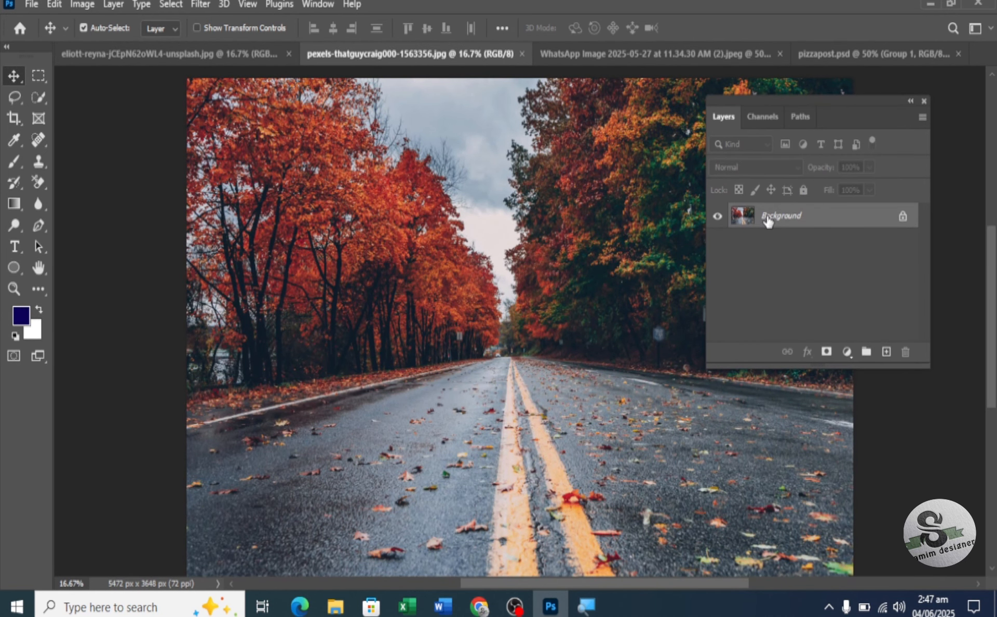
pyautogui.moveTo(775, 221); pyautogui.dragTo(435, 314)
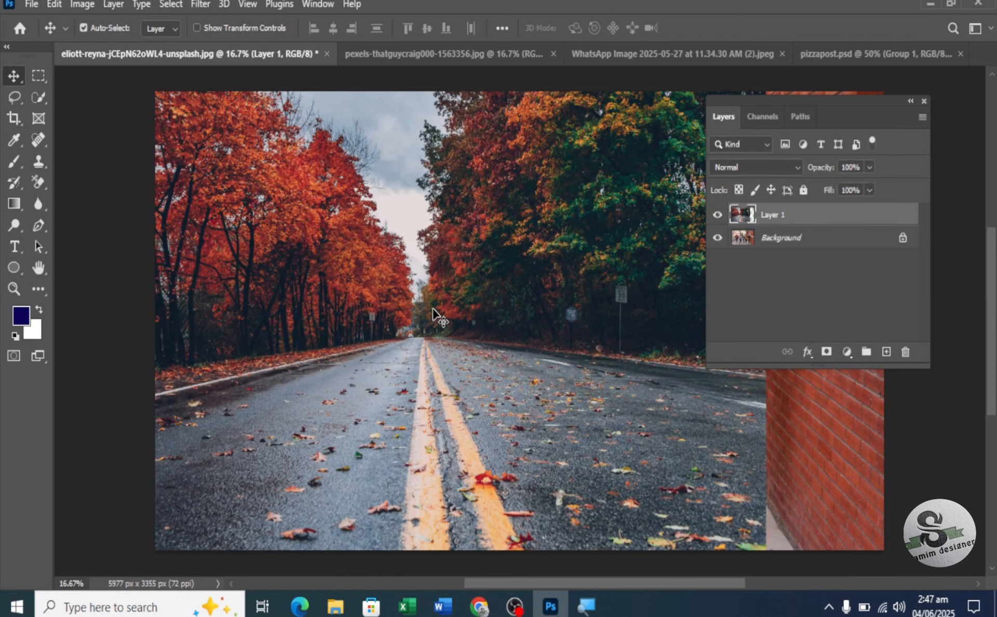
pyautogui.hotkey('ctrl', 'z')
# Step: Select the entire road photo, copy it, and paste it into the group street photo document
pyautogui.click(391, 54)
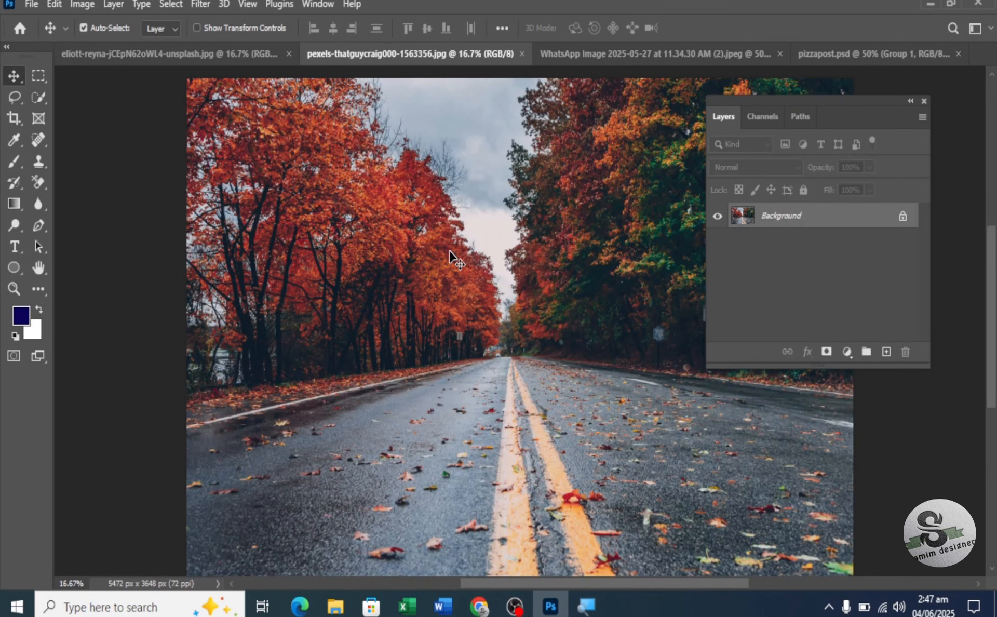
pyautogui.hotkey('ctrl', 'a')
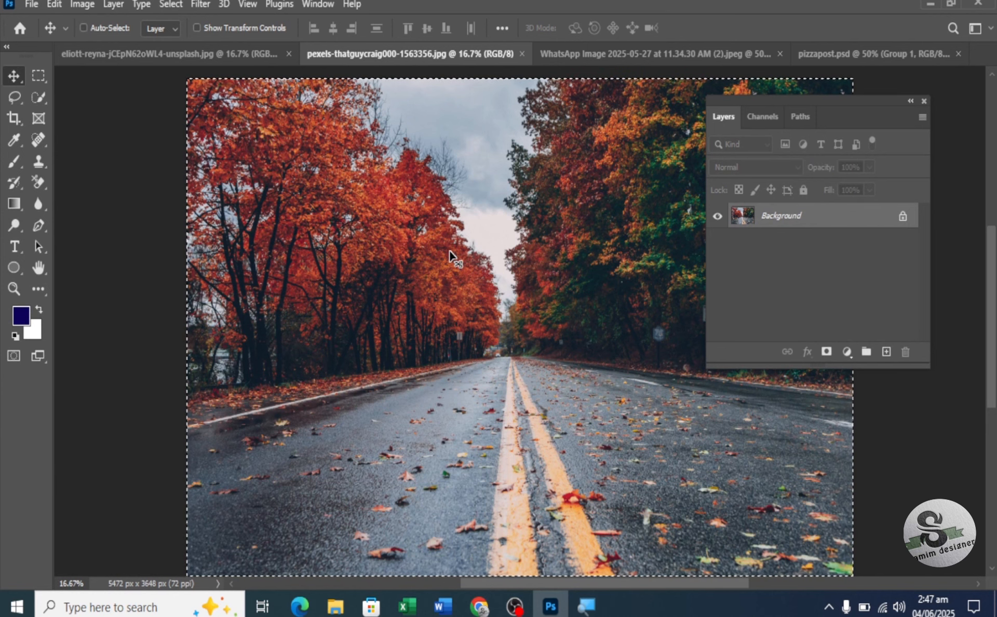
pyautogui.click(247, 54)
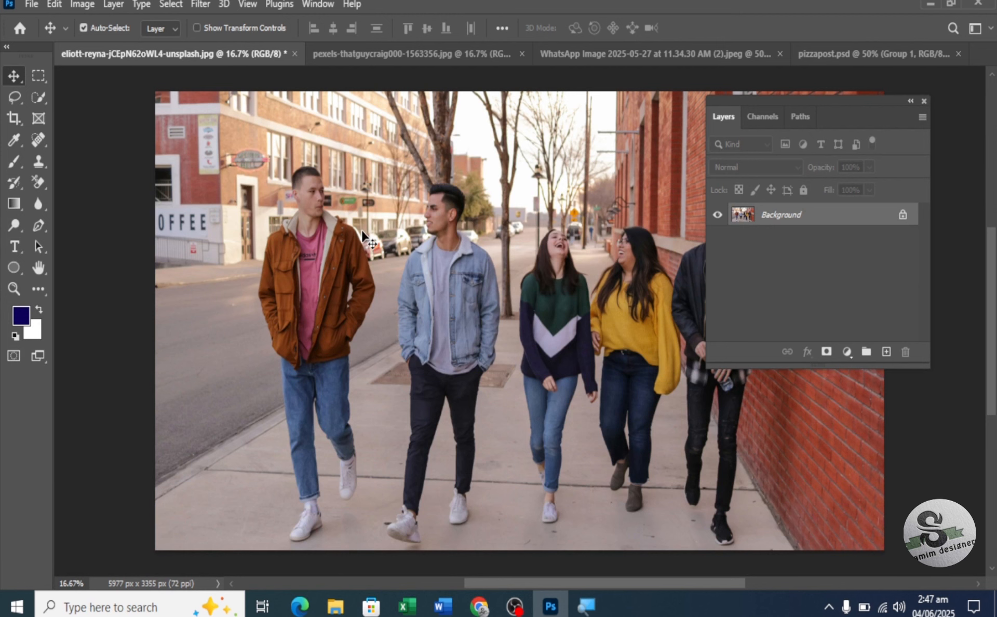
pyautogui.hotkey('ctrl', 'v')
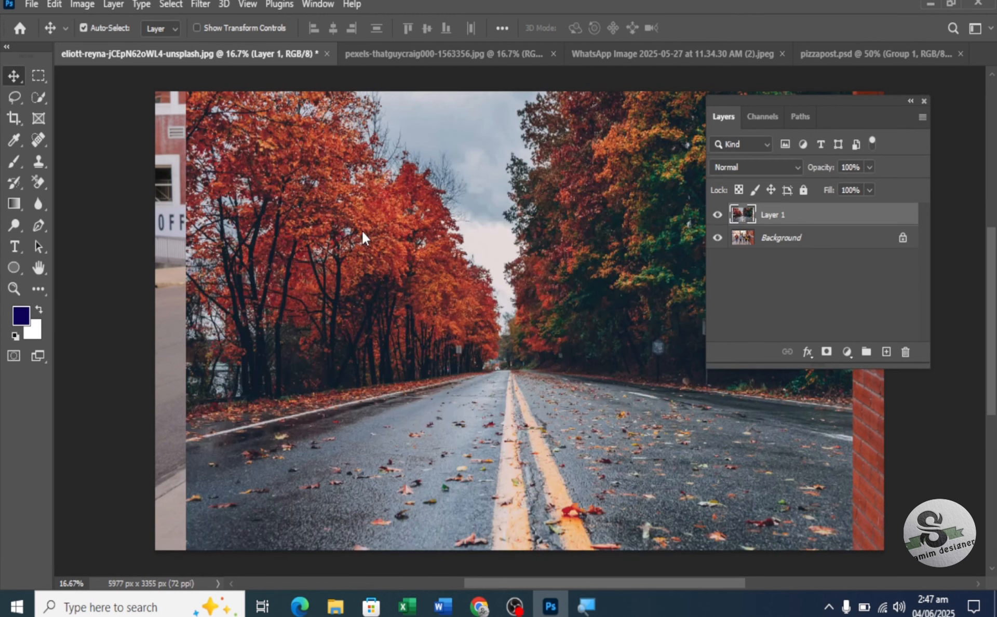
# Step: Scale the pasted road layer to about 50% with transform controls and place it over the men walking in the street photo
pyautogui.moveTo(375, 208)
pyautogui.mouseDown()
pyautogui.moveTo(344, 237)
pyautogui.moveTo(376, 214)
pyautogui.moveTo(352, 202)
pyautogui.moveTo(370, 202)
pyautogui.moveTo(372, 216)
pyautogui.mouseUp()
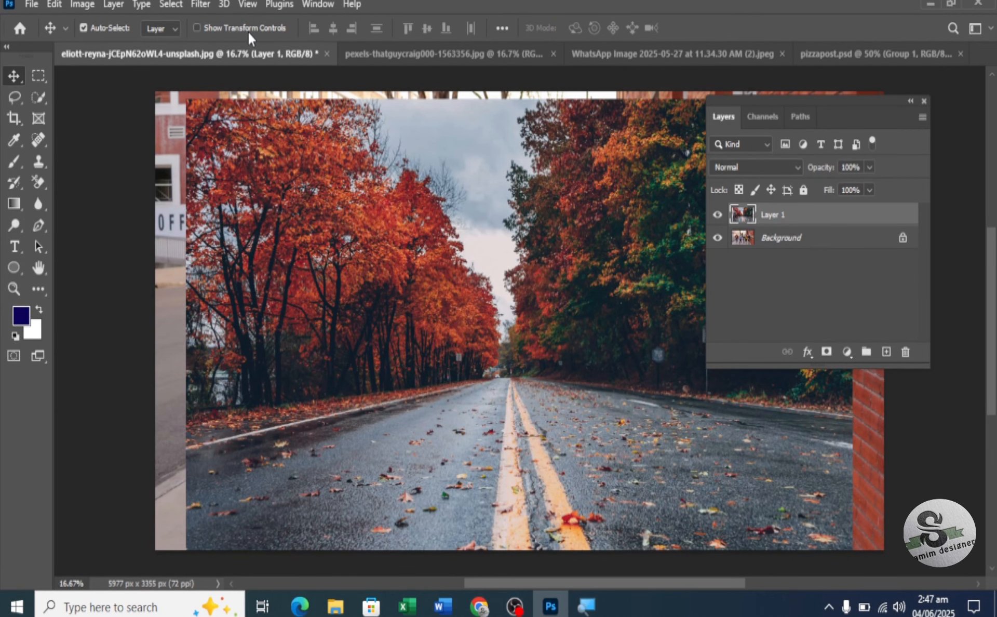
pyautogui.click(202, 29)
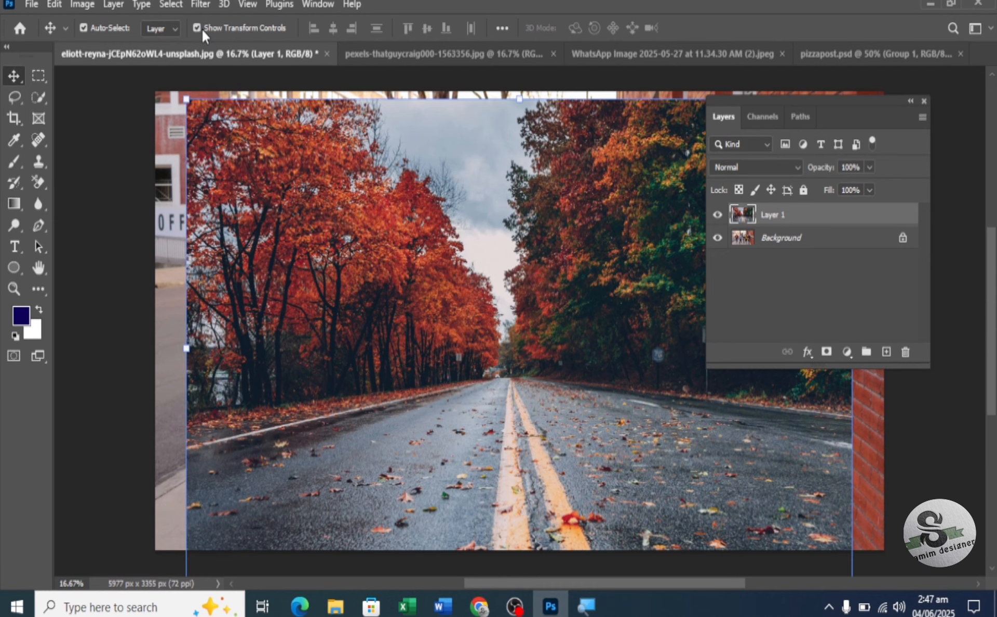
pyautogui.moveTo(188, 101); pyautogui.dragTo(518, 346)
pyautogui.moveTo(602, 388); pyautogui.dragTo(339, 204)
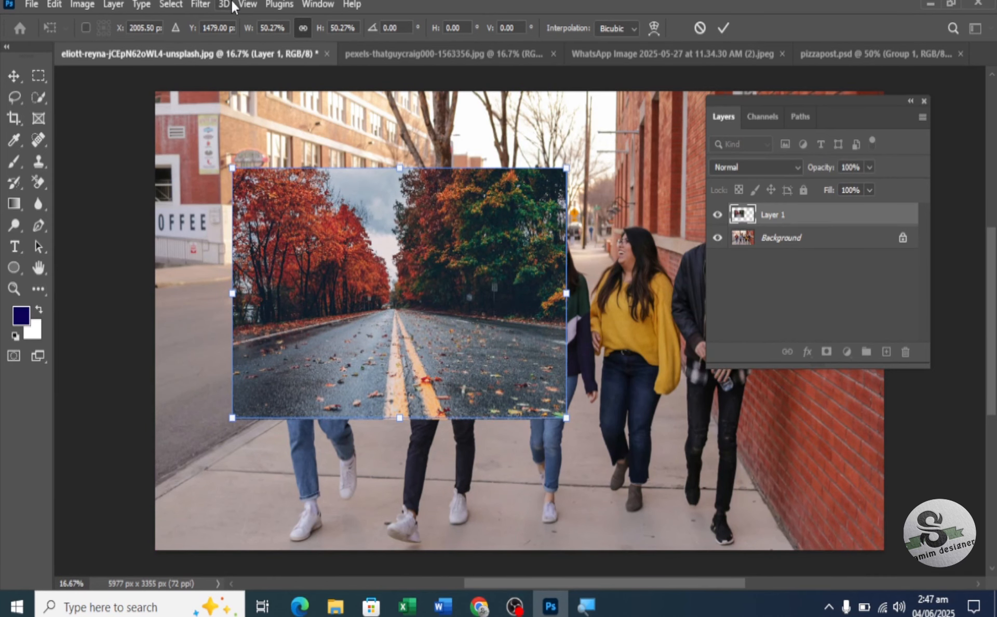
pyautogui.click(722, 31)
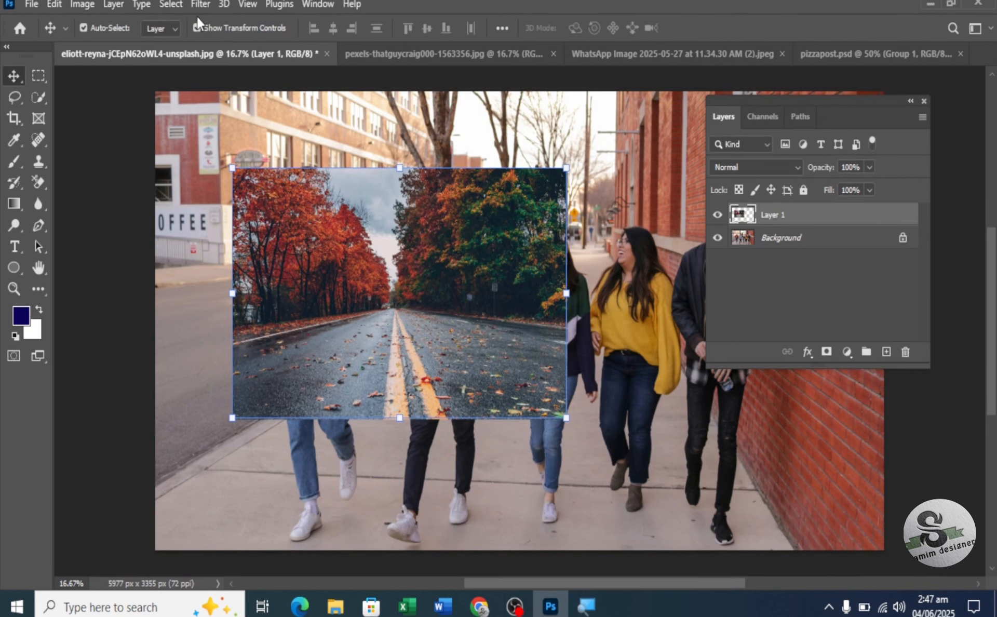
pyautogui.click(201, 27)
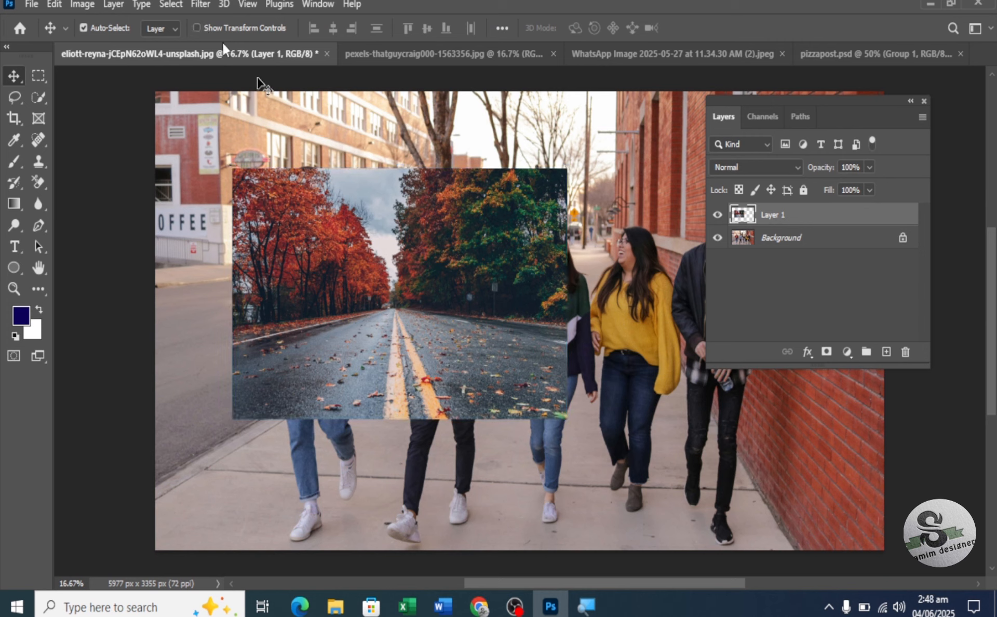
pyautogui.moveTo(395, 349); pyautogui.dragTo(402, 303)
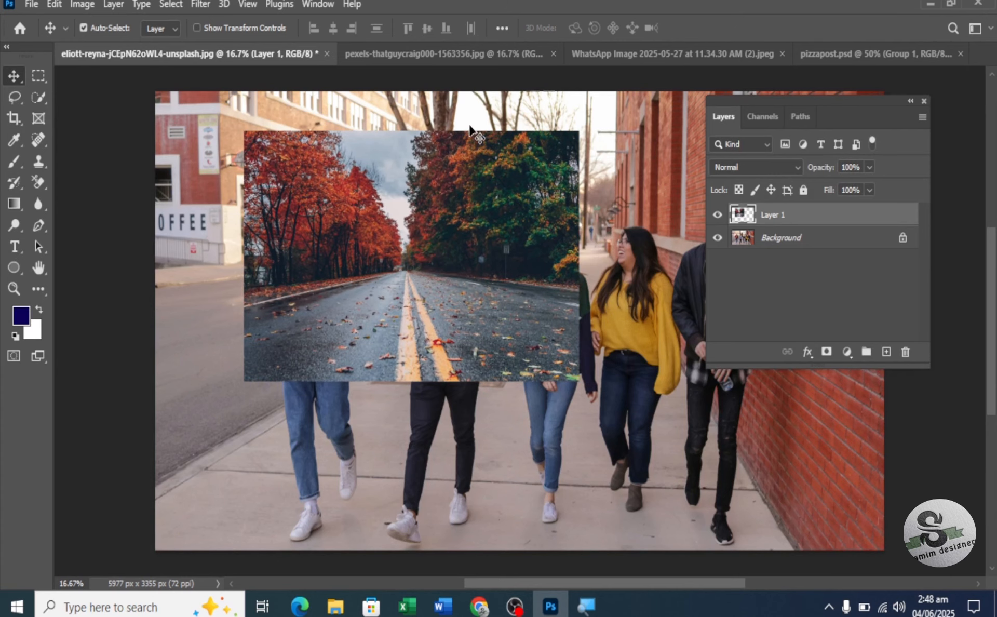
# Step: Bring the portrait of the man in the hat into the street document and place it below and right of the road photo
pyautogui.click(615, 61)
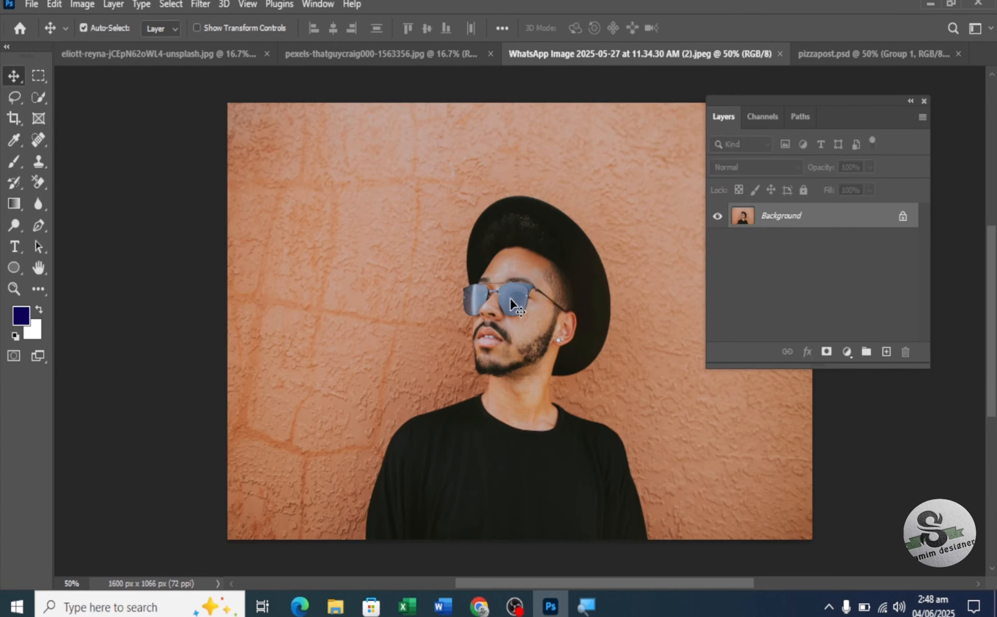
pyautogui.moveTo(522, 241); pyautogui.dragTo(707, 429)
pyautogui.moveTo(798, 102); pyautogui.dragTo(754, 85)
pyautogui.moveTo(506, 189); pyautogui.dragTo(458, 160)
pyautogui.moveTo(672, 413); pyautogui.dragTo(596, 423)
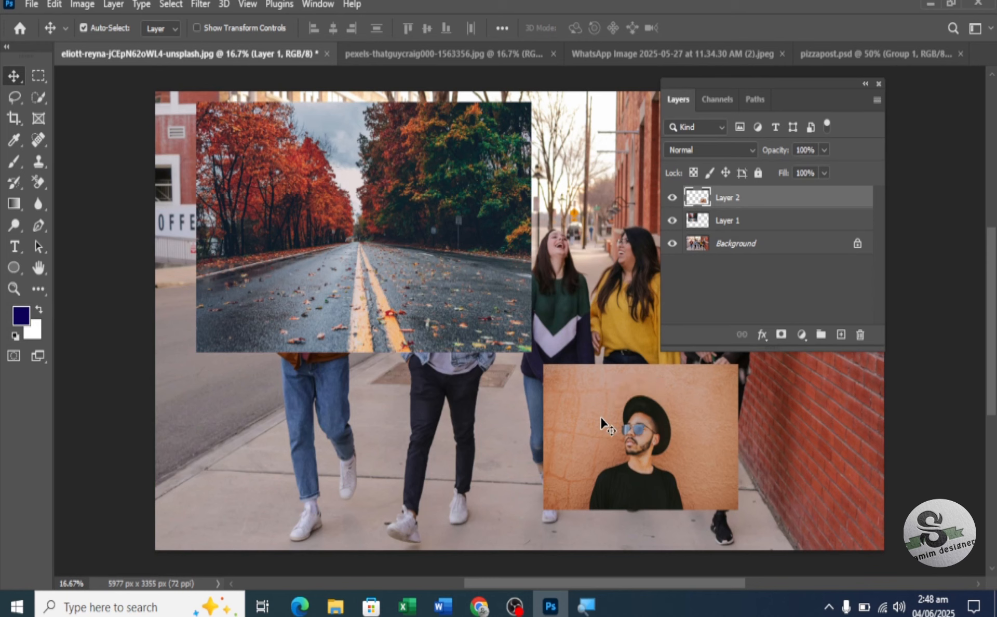
# Step: Reposition the road and portrait photos with Auto-Select on, leaving the road photo nearer the street photo's upper-left corner
pyautogui.moveTo(410, 272); pyautogui.dragTo(411, 298)
pyautogui.moveTo(600, 421); pyautogui.dragTo(607, 415)
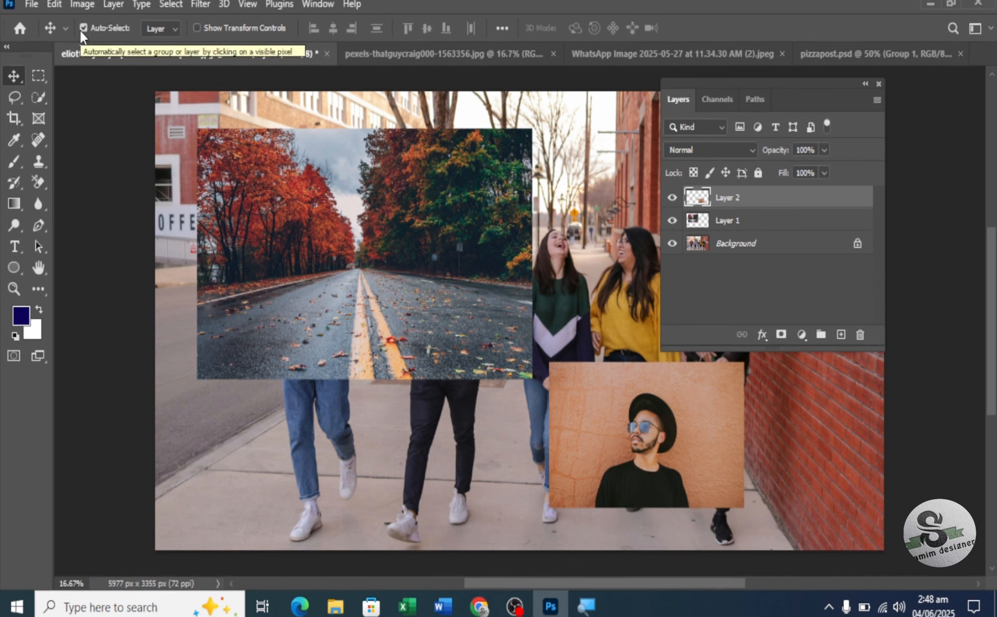
pyautogui.click(397, 240)
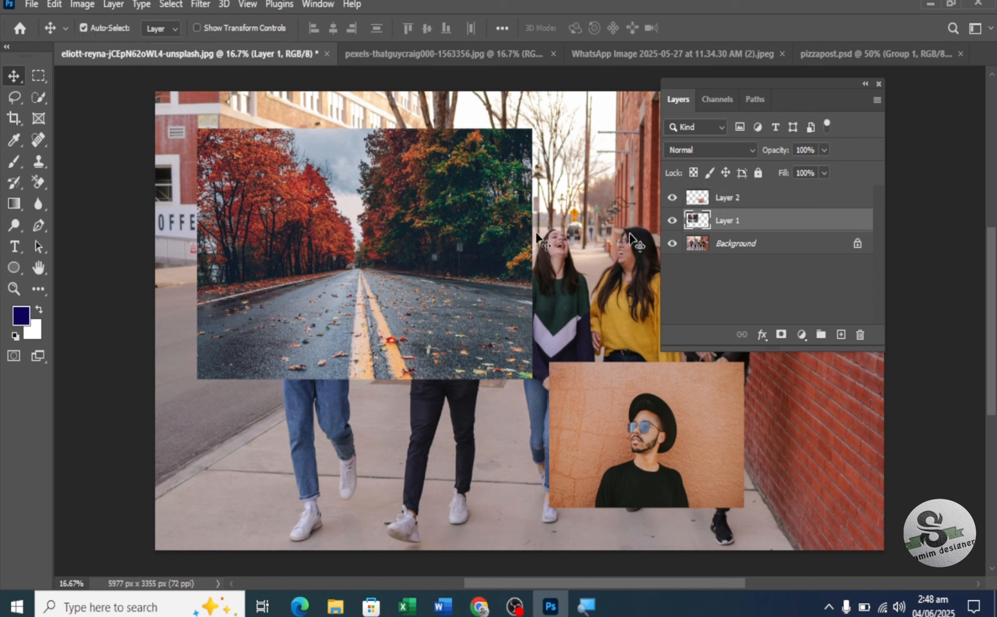
pyautogui.click(644, 427)
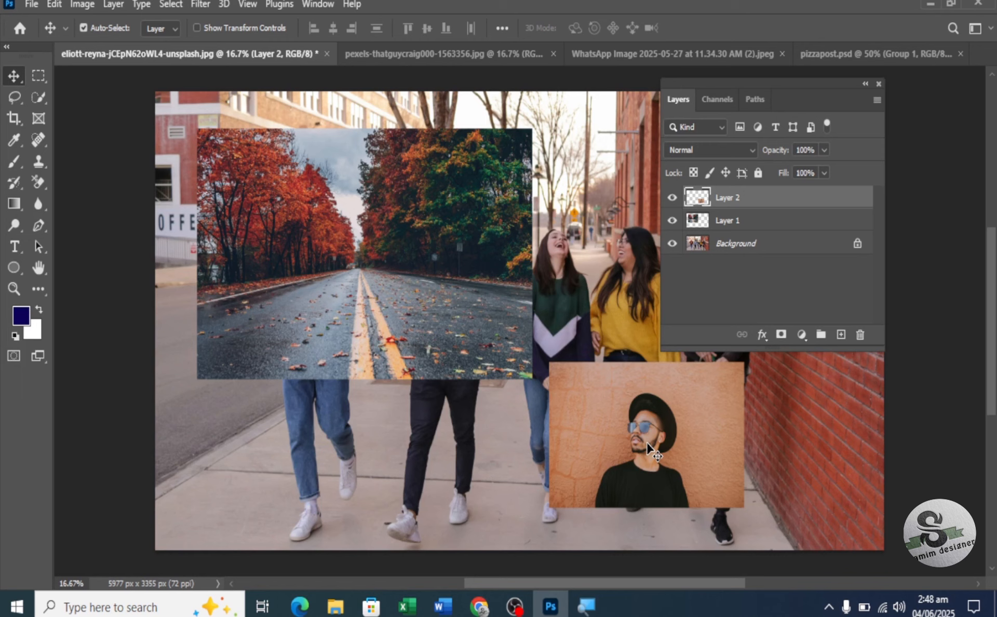
pyautogui.click(407, 221)
pyautogui.moveTo(406, 222); pyautogui.dragTo(379, 206)
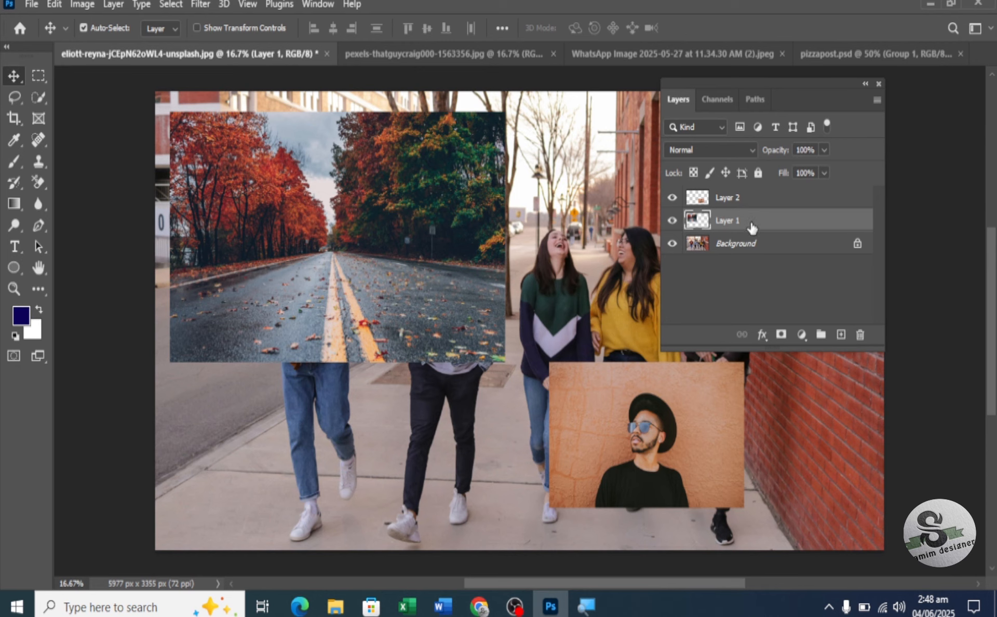
# Step: Overlap the portrait on the road photo, bring Layer 1 above Layer 2, and restore the stacking order
pyautogui.moveTo(675, 425); pyautogui.dragTo(383, 310)
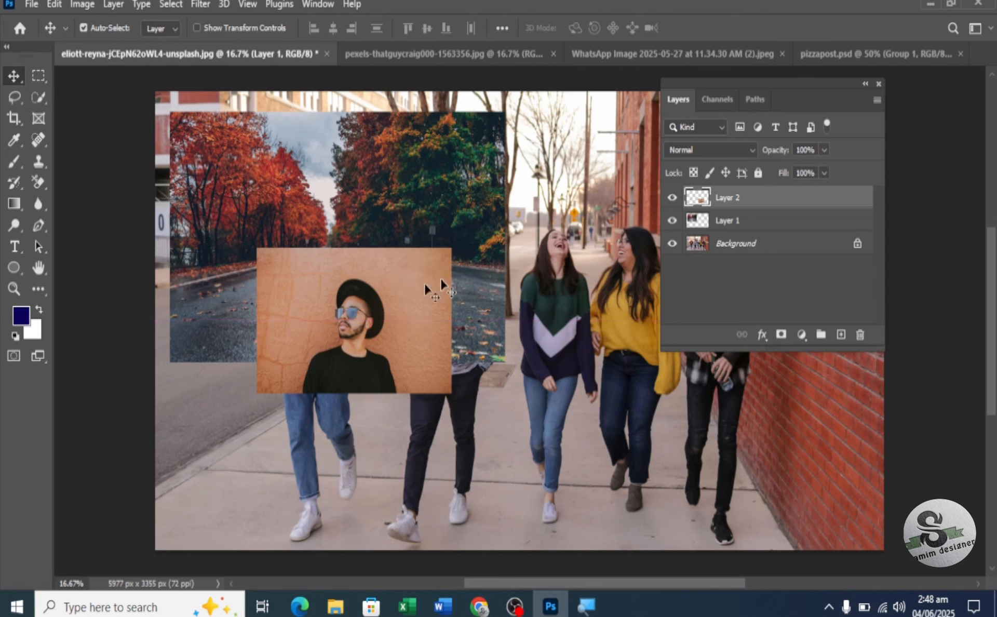
pyautogui.moveTo(754, 223); pyautogui.dragTo(759, 195)
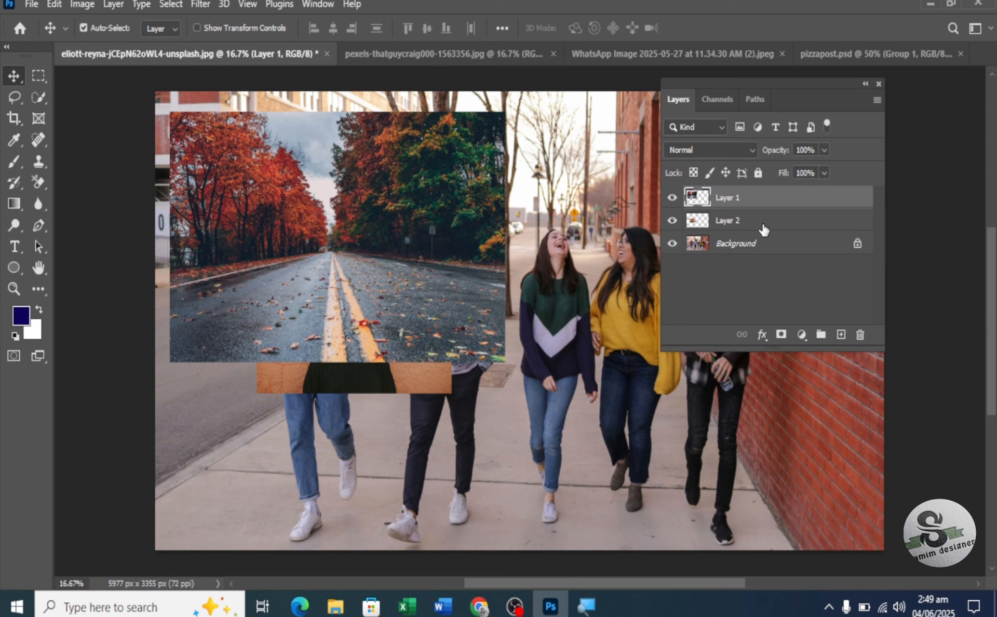
pyautogui.click(765, 217)
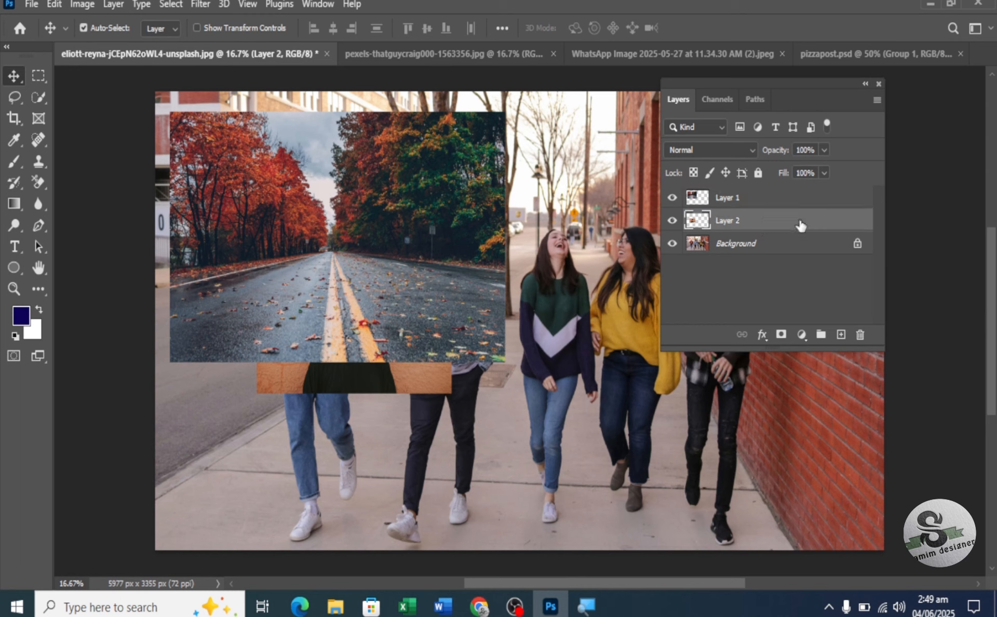
pyautogui.moveTo(795, 224); pyautogui.dragTo(793, 197)
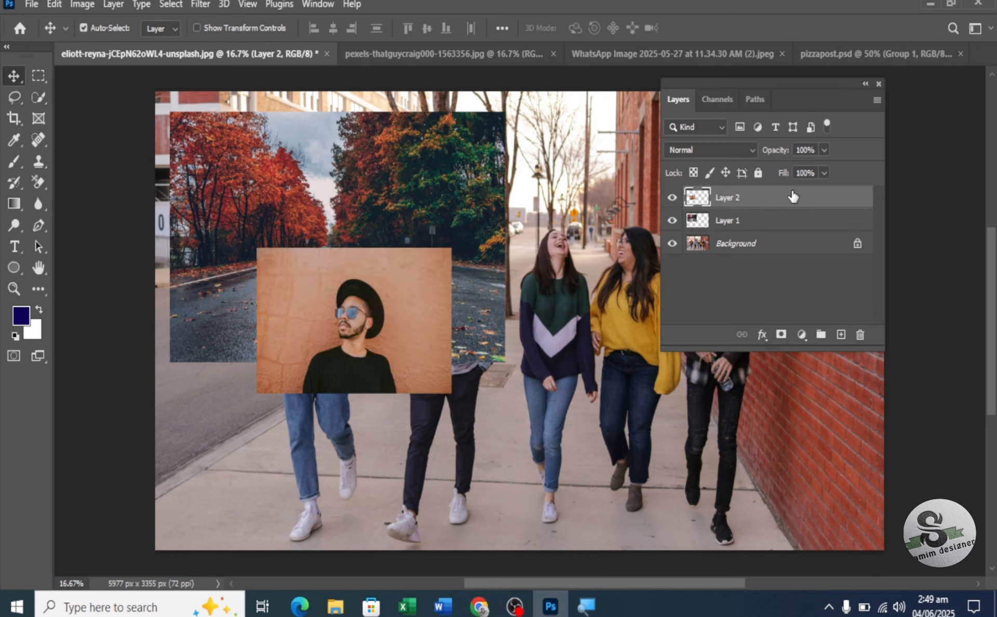
# Step: Open Layer 2's name for editing, keep the name, and move the portrait clear of the road photo toward the lower right
pyautogui.doubleClick(738, 201)
pyautogui.press('Return')
pyautogui.moveTo(374, 286); pyautogui.dragTo(628, 376)
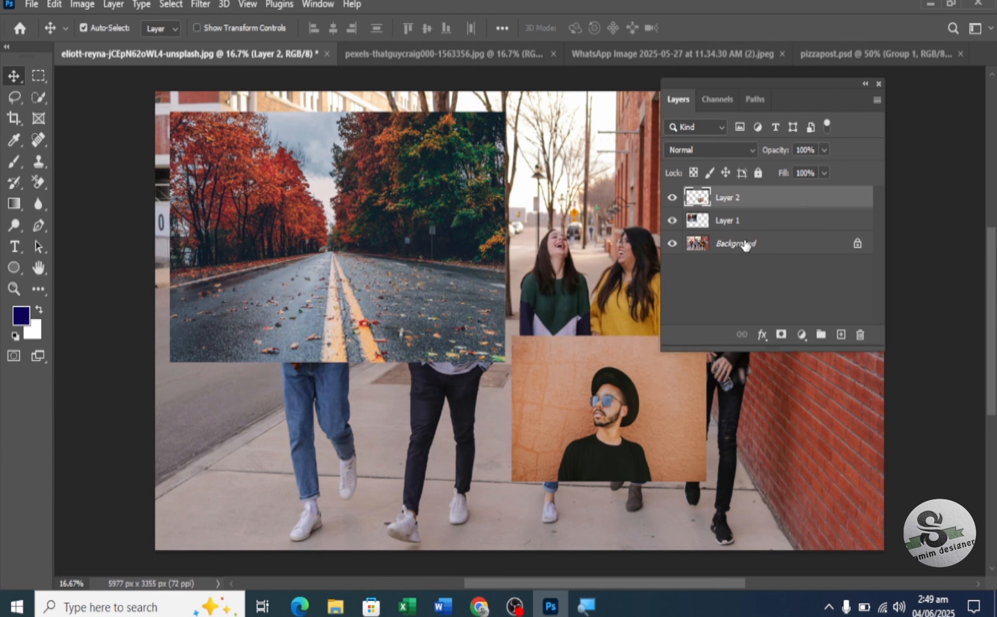
# Step: Reposition the road photo and the portrait slightly to the right, keeping the portrait below the road photo's lower-right corner
pyautogui.click(477, 226)
pyautogui.moveTo(477, 225)
pyautogui.mouseDown()
pyautogui.moveTo(521, 223)
pyautogui.moveTo(470, 223)
pyautogui.mouseUp()
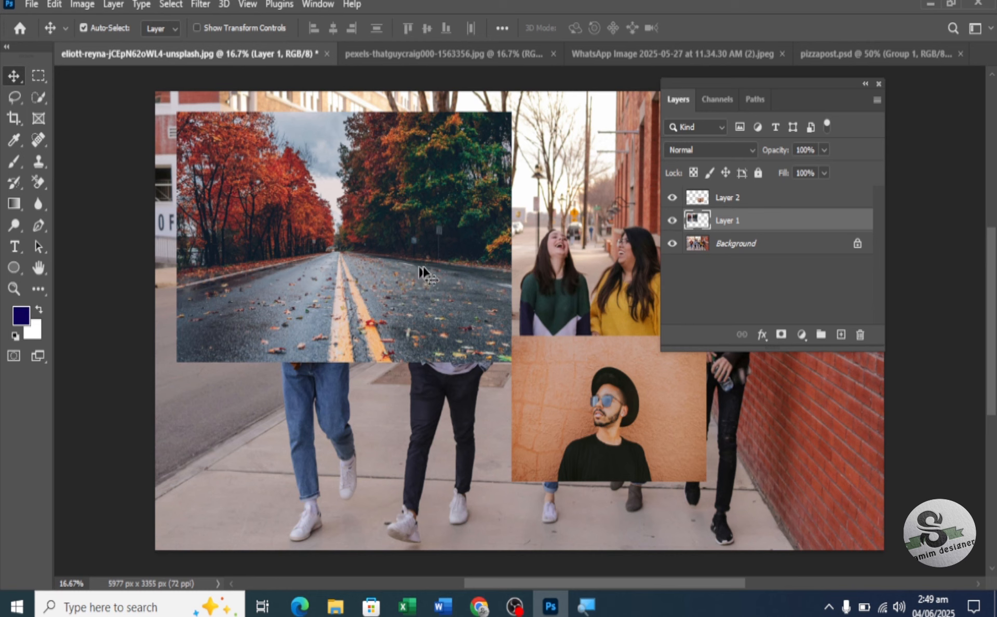
pyautogui.moveTo(554, 363); pyautogui.dragTo(577, 375)
pyautogui.moveTo(371, 248); pyautogui.dragTo(393, 251)
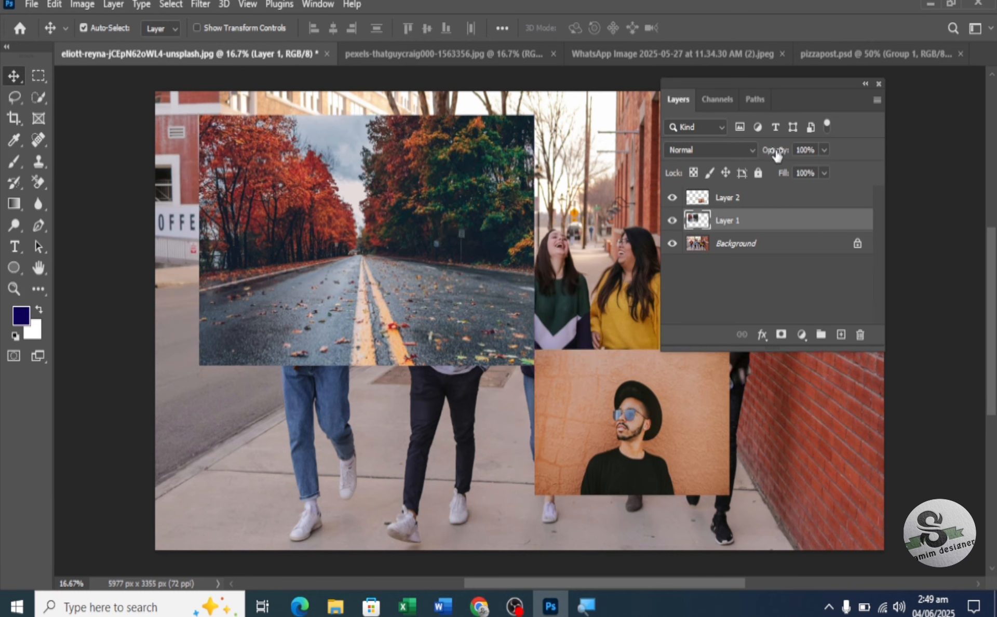
# Step: Lower the road photo's opacity to 53%, select the portrait to try its transparency, and restore the road photo's opacity to 100%
pyautogui.moveTo(776, 154); pyautogui.dragTo(763, 154)
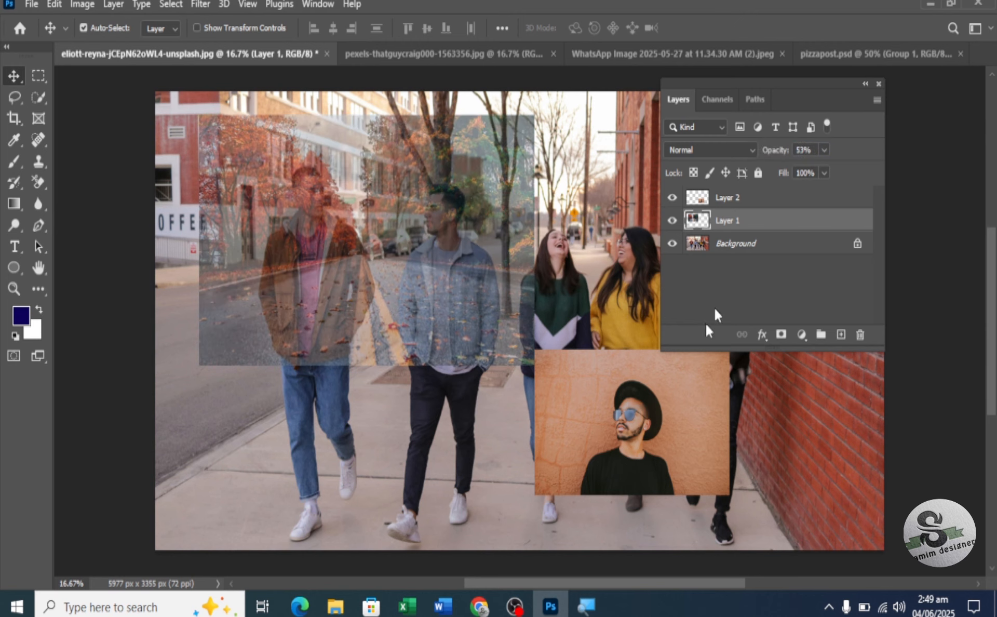
pyautogui.click(624, 389)
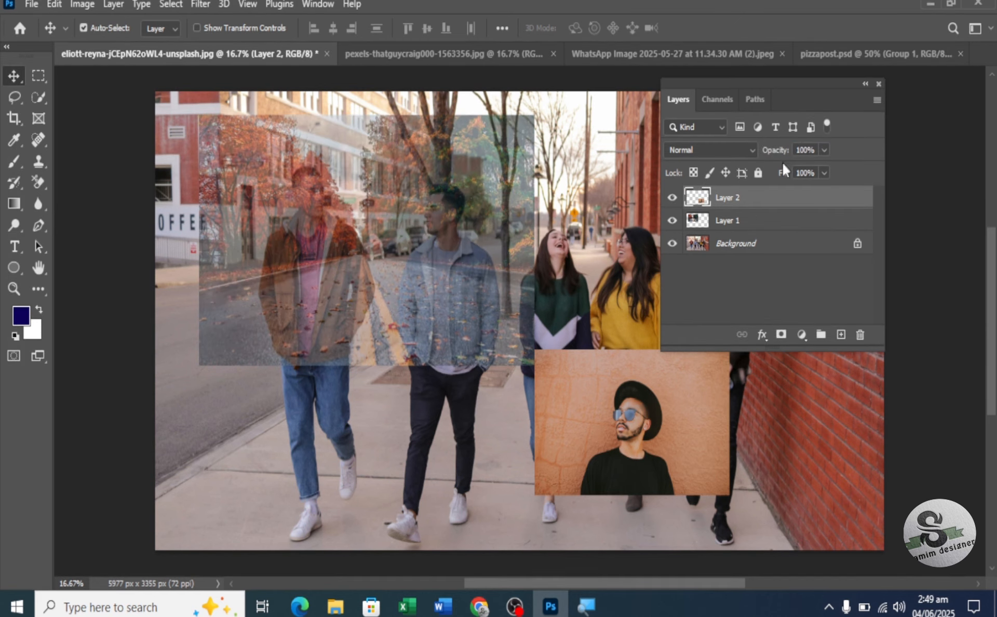
pyautogui.moveTo(783, 167); pyautogui.dragTo(835, 170)
pyautogui.click(402, 225)
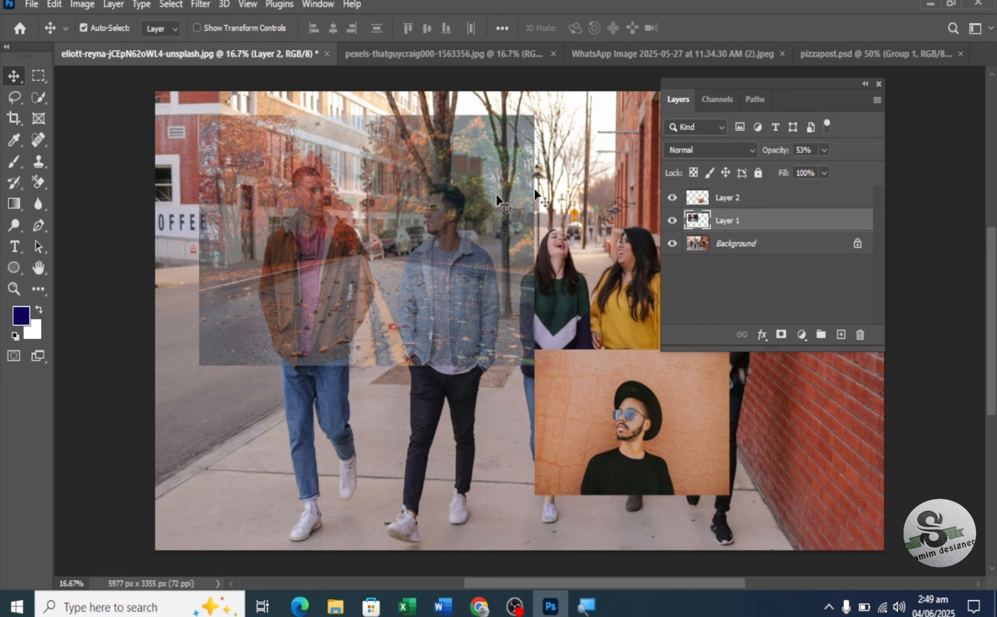
pyautogui.moveTo(774, 155); pyautogui.dragTo(879, 153)
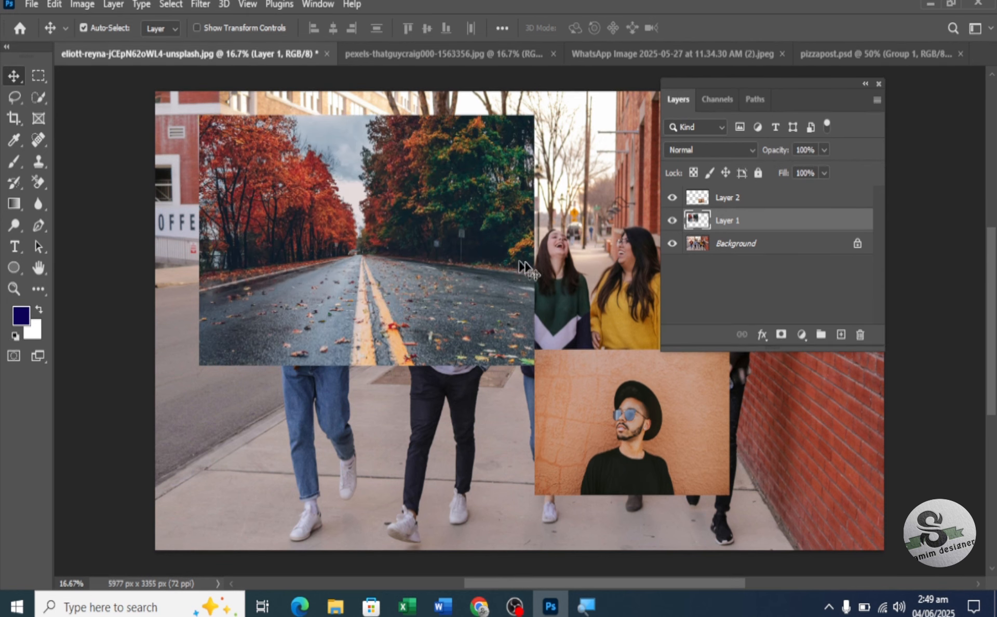
# Step: Add an outside stroke to the road photo's layer with size 54 px and dark red colour #850615
pyautogui.click(761, 338)
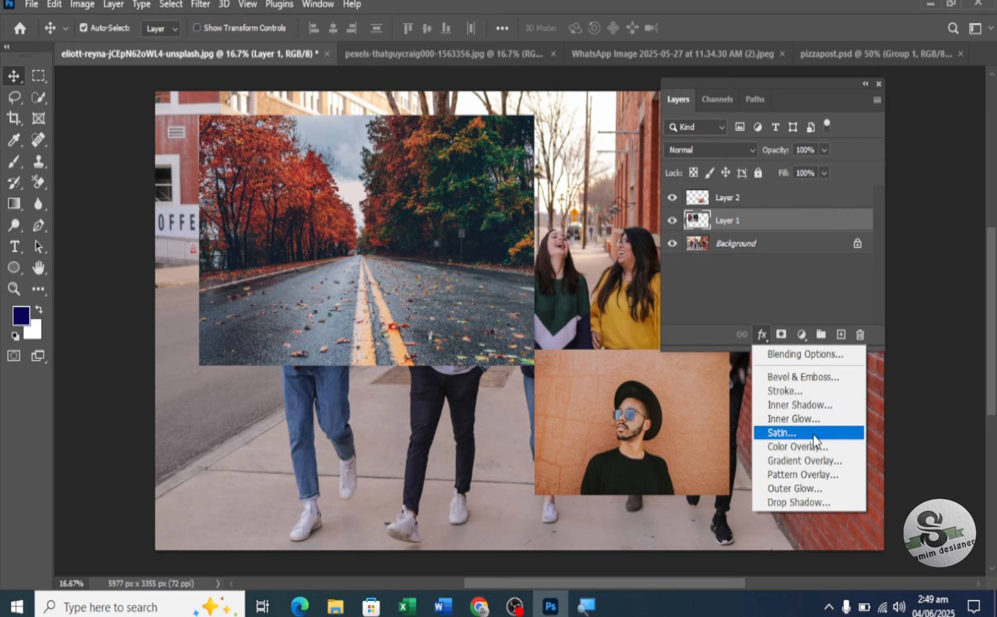
pyautogui.click(808, 397)
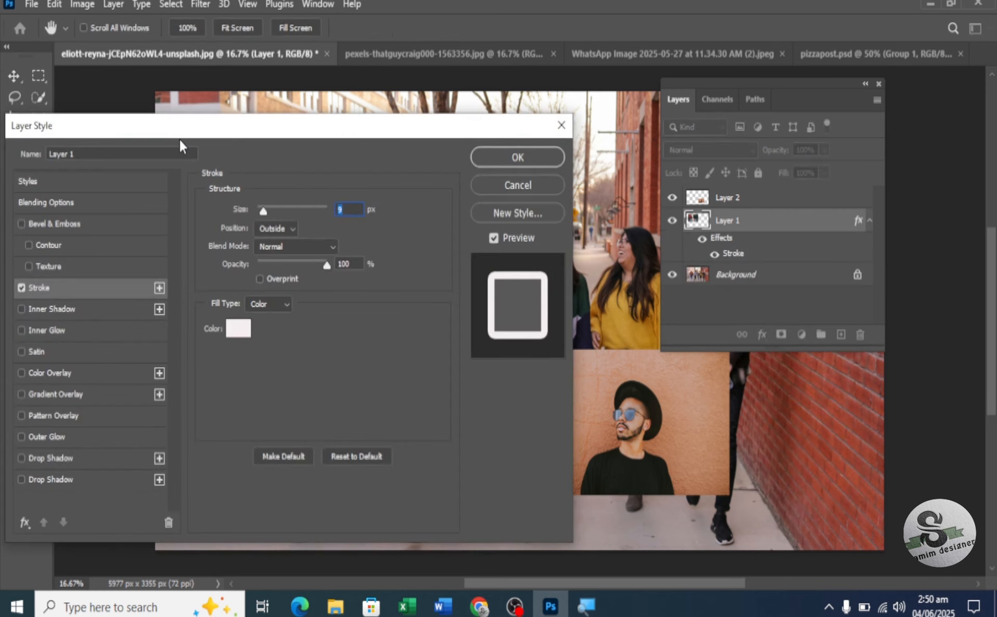
pyautogui.moveTo(180, 135); pyautogui.dragTo(571, 32)
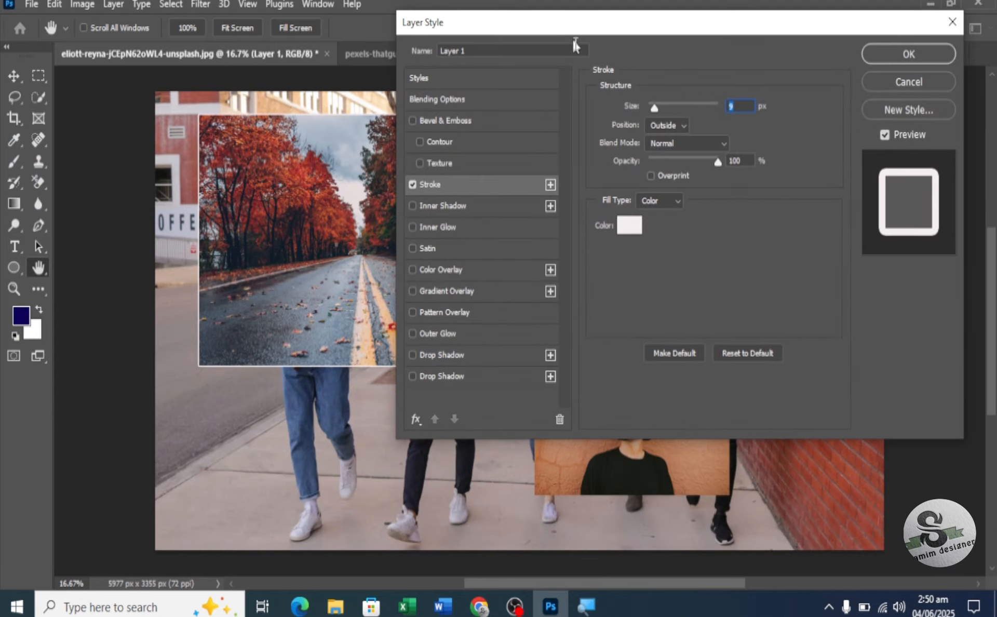
pyautogui.moveTo(658, 108); pyautogui.dragTo(668, 107)
pyautogui.click(629, 225)
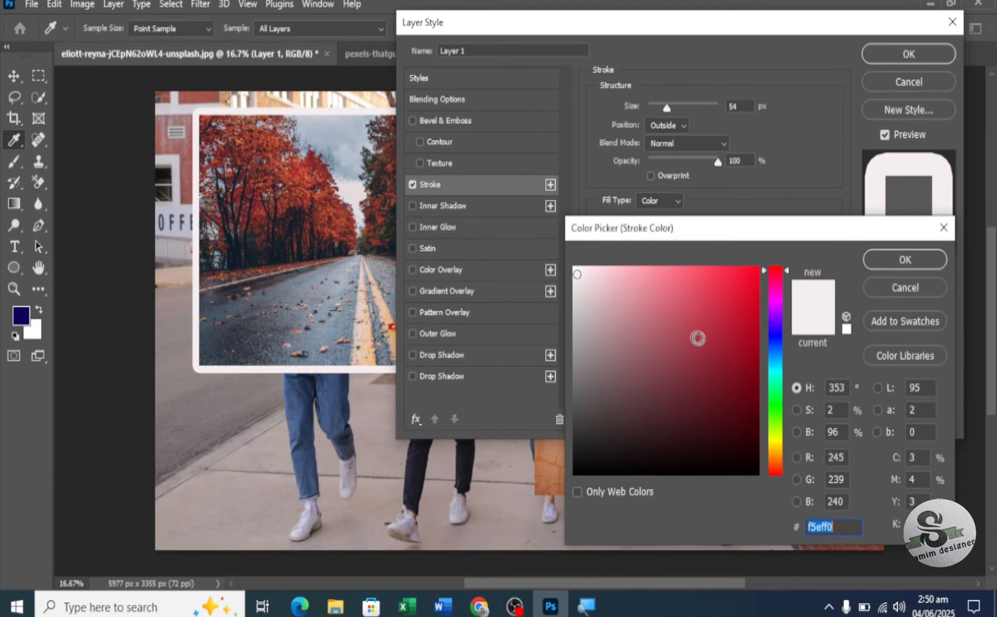
pyautogui.click(750, 366)
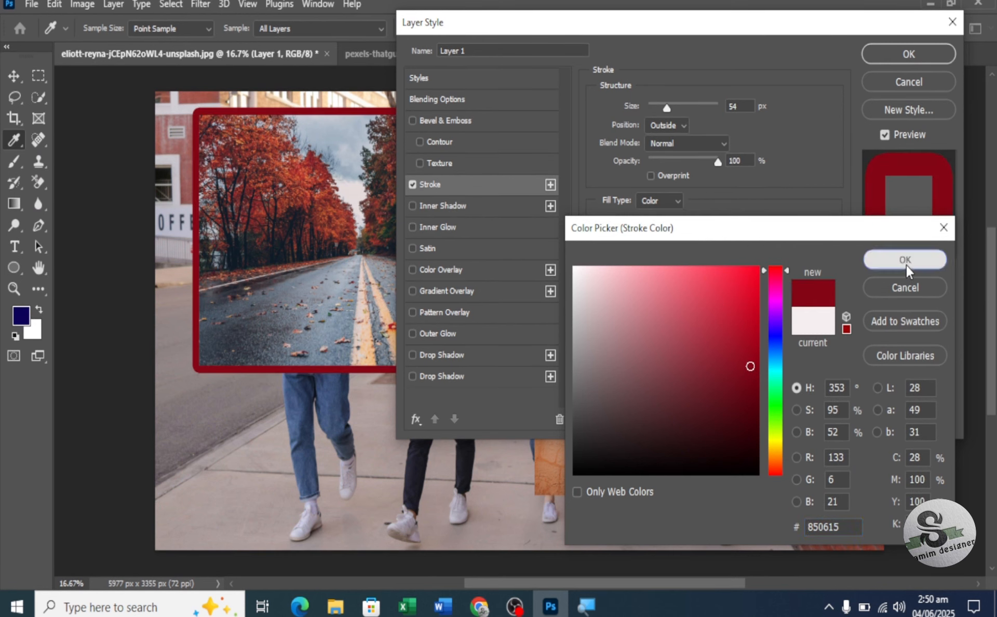
pyautogui.click(906, 265)
pyautogui.click(927, 48)
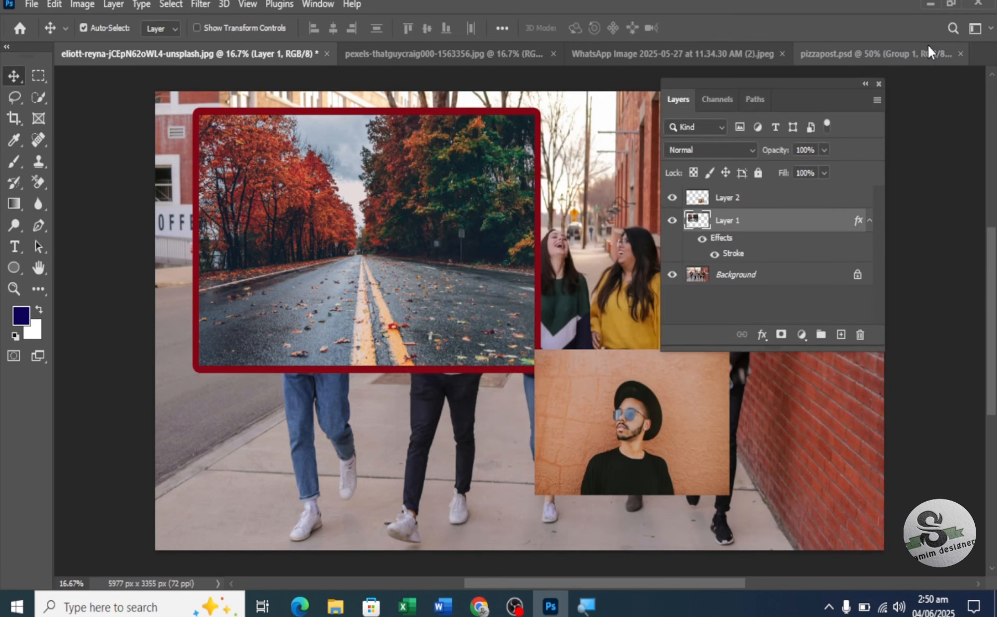
# Step: Compare opacity with fill on the stroked road photo, lowering the fill to 39% and restoring both to 100%
pyautogui.moveTo(783, 152); pyautogui.dragTo(852, 149)
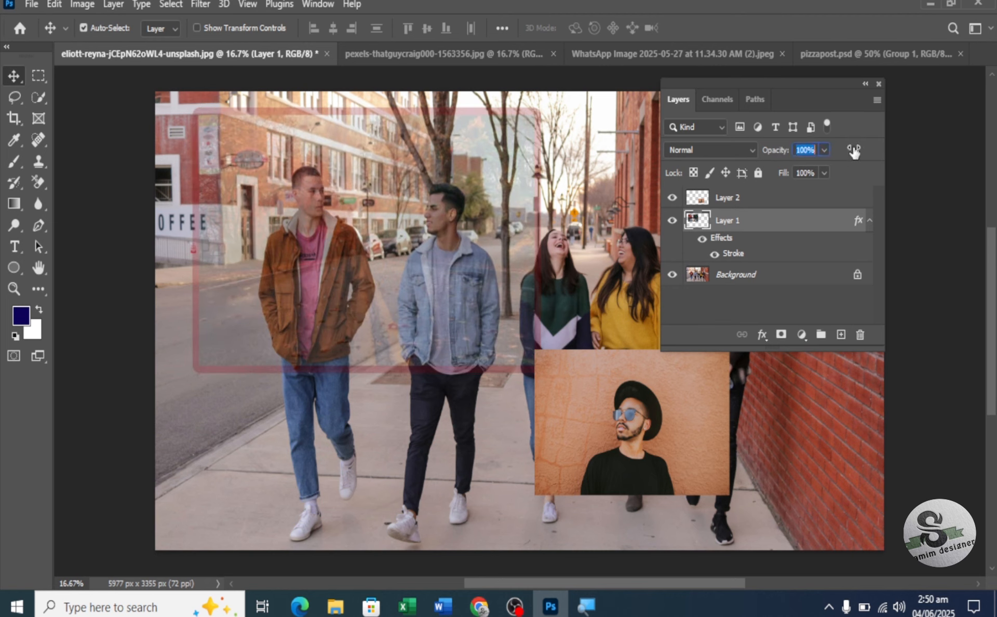
pyautogui.moveTo(779, 174); pyautogui.dragTo(764, 173)
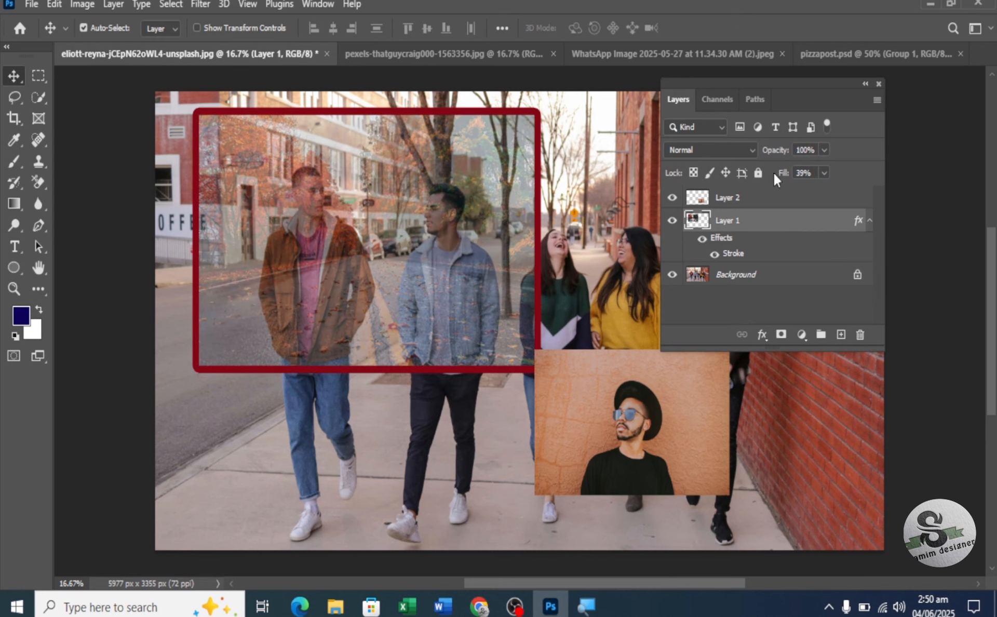
pyautogui.moveTo(785, 178); pyautogui.dragTo(825, 177)
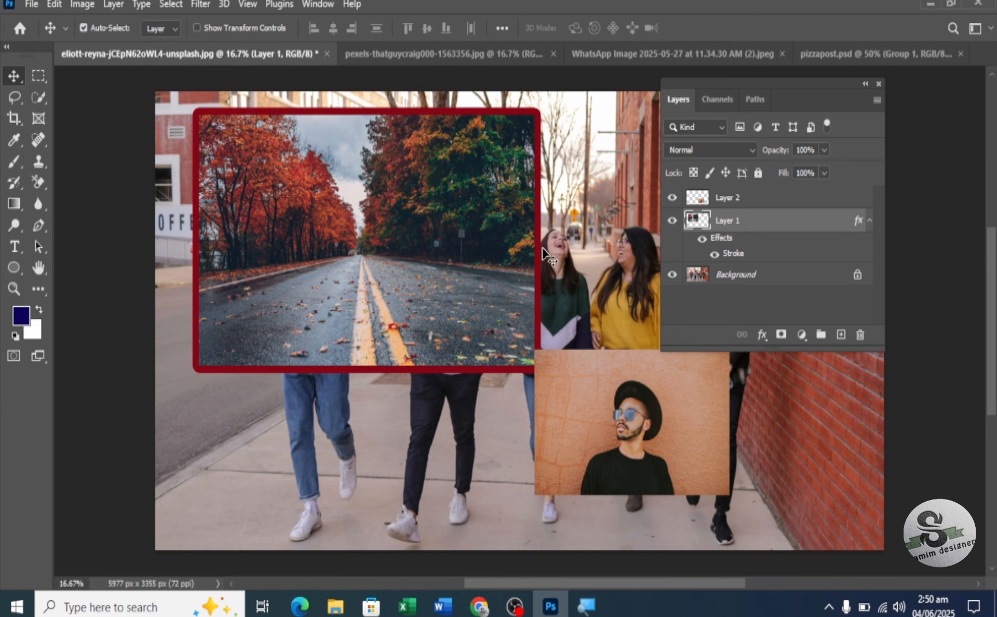
# Step: Move the portrait down beneath the road photo's lower-right corner and group Layer 1 and Layer 2
pyautogui.moveTo(594, 401); pyautogui.dragTo(495, 425)
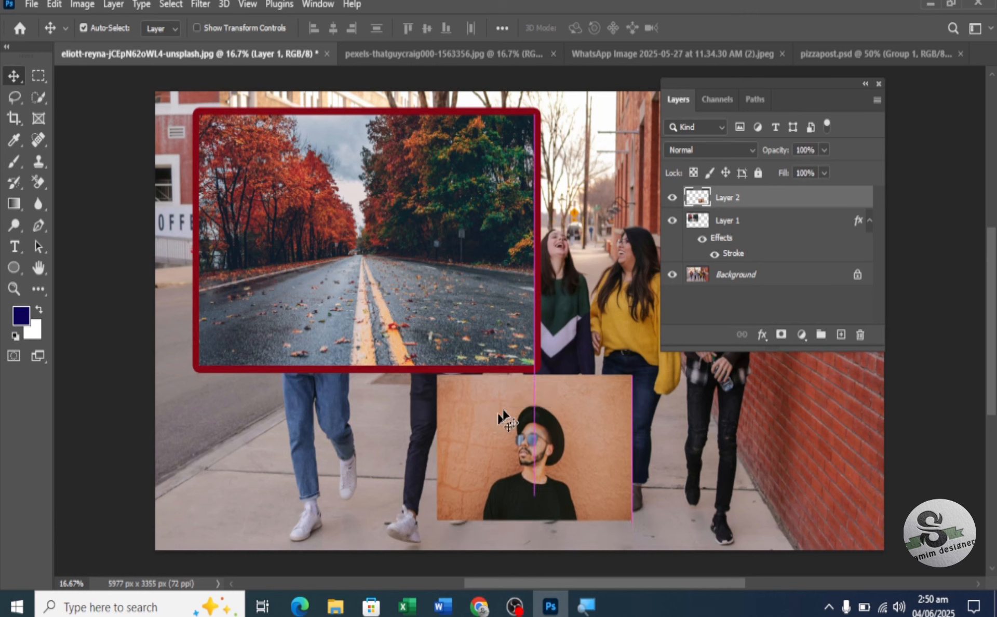
pyautogui.keyDown('shift'); pyautogui.click(778, 222); pyautogui.keyUp('shift')
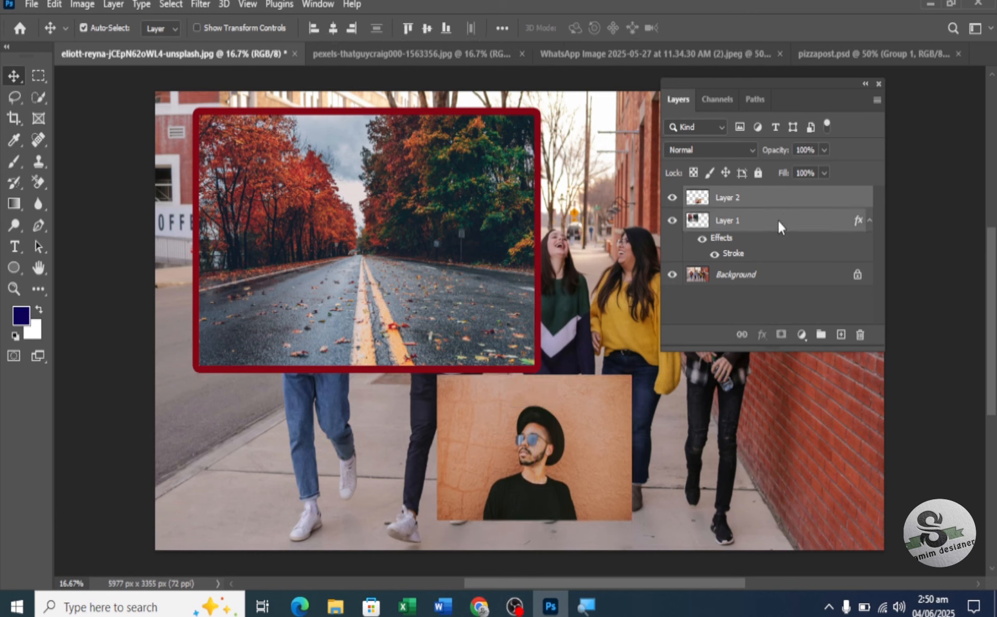
pyautogui.click(819, 337)
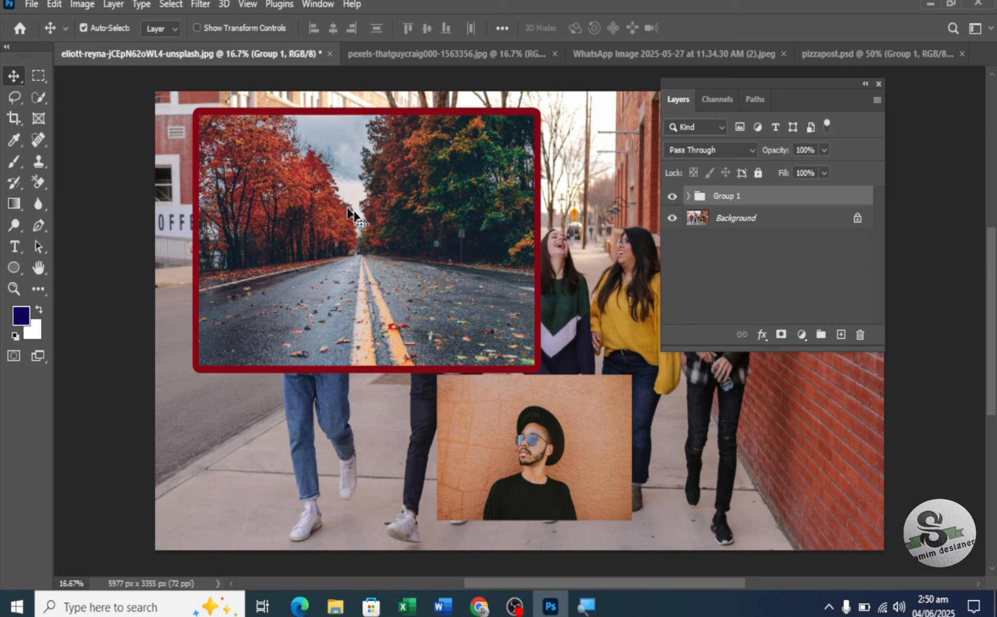
# Step: Reposition the road photo and the portrait individually inside Group 1, and select and collapse the group
pyautogui.moveTo(386, 242); pyautogui.dragTo(353, 232)
pyautogui.moveTo(504, 465)
pyautogui.mouseDown()
pyautogui.moveTo(488, 455)
pyautogui.moveTo(511, 456)
pyautogui.mouseUp()
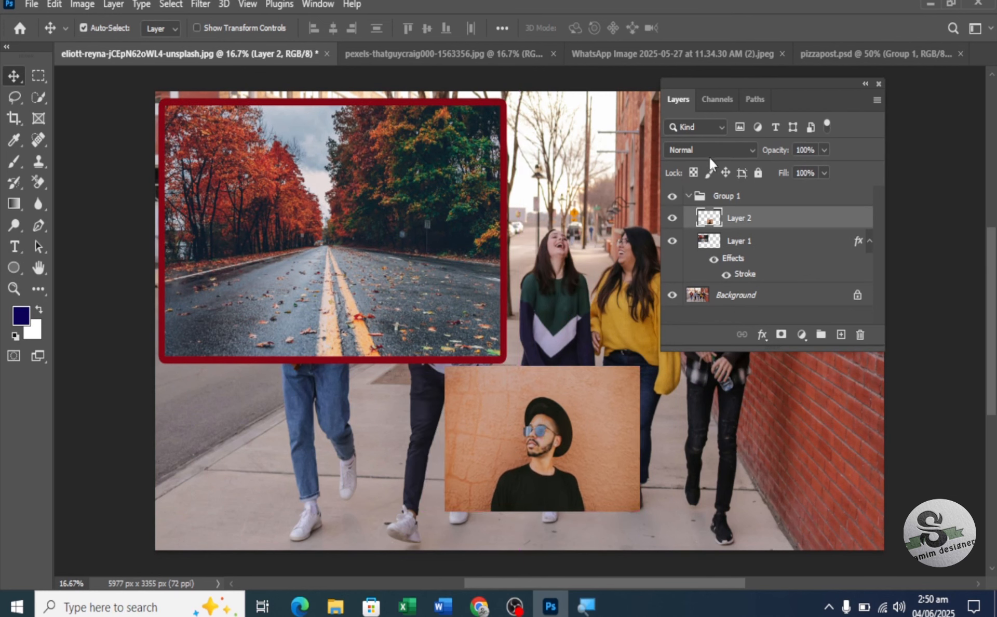
pyautogui.click(694, 200)
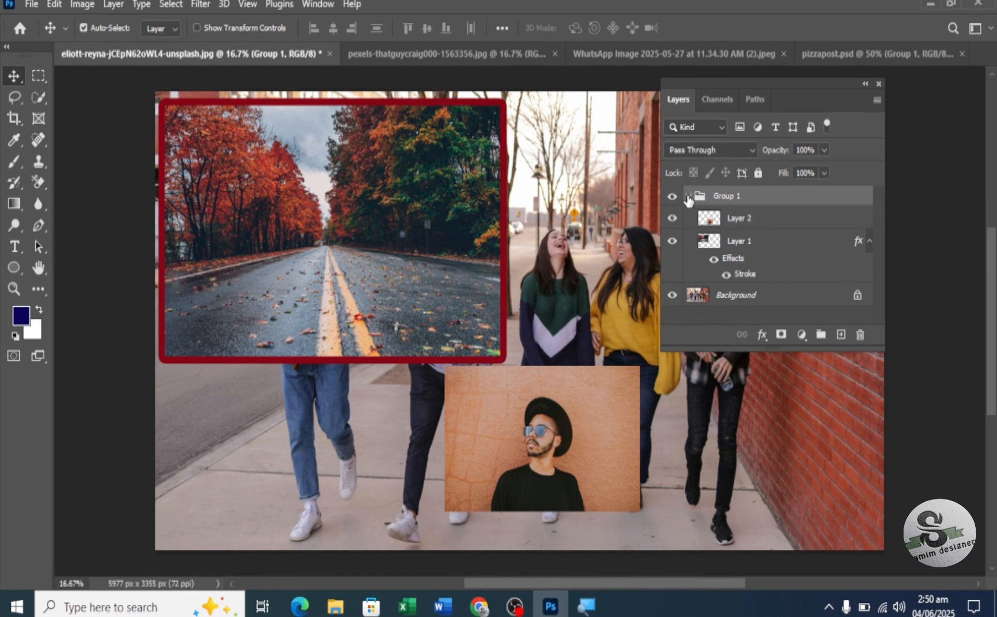
pyautogui.click(689, 197)
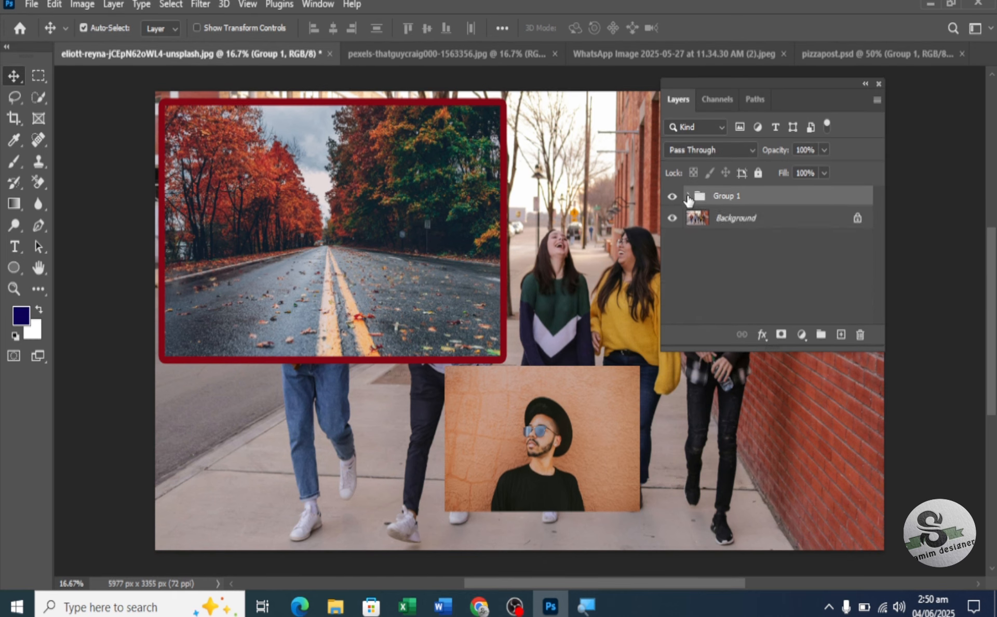
# Step: Move both photos together with Auto-Select set to Group, and again with Auto-Select off and its target set to Layer
pyautogui.click(175, 29)
pyautogui.moveTo(420, 197); pyautogui.dragTo(363, 213)
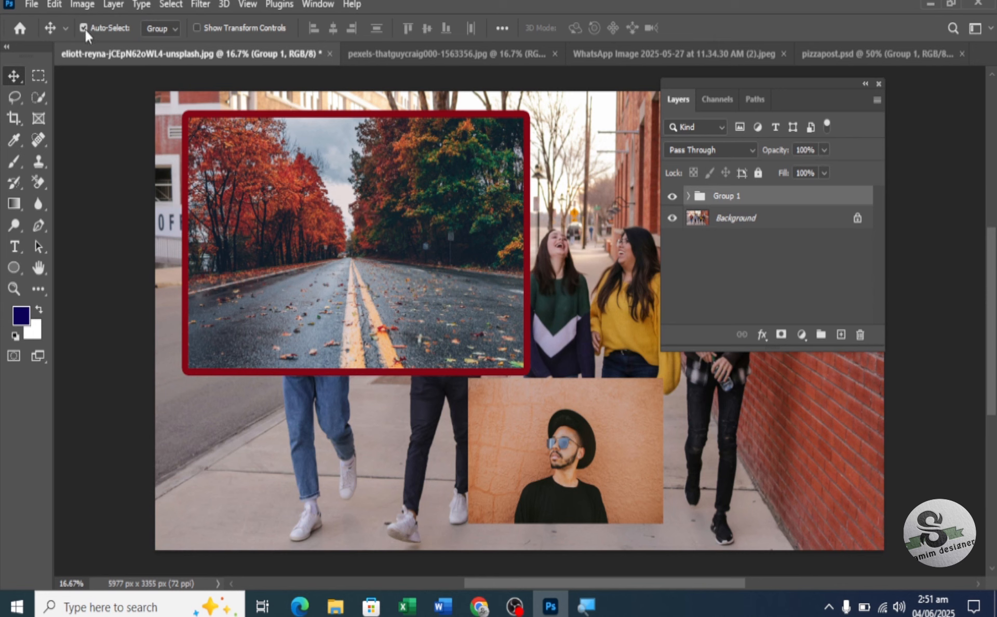
pyautogui.click(163, 27)
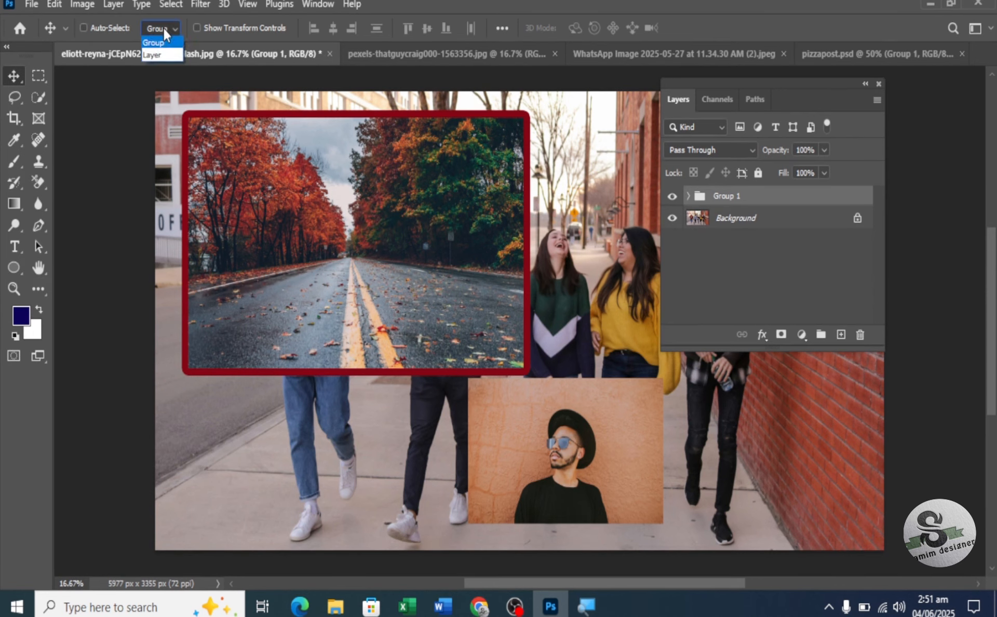
pyautogui.click(176, 55)
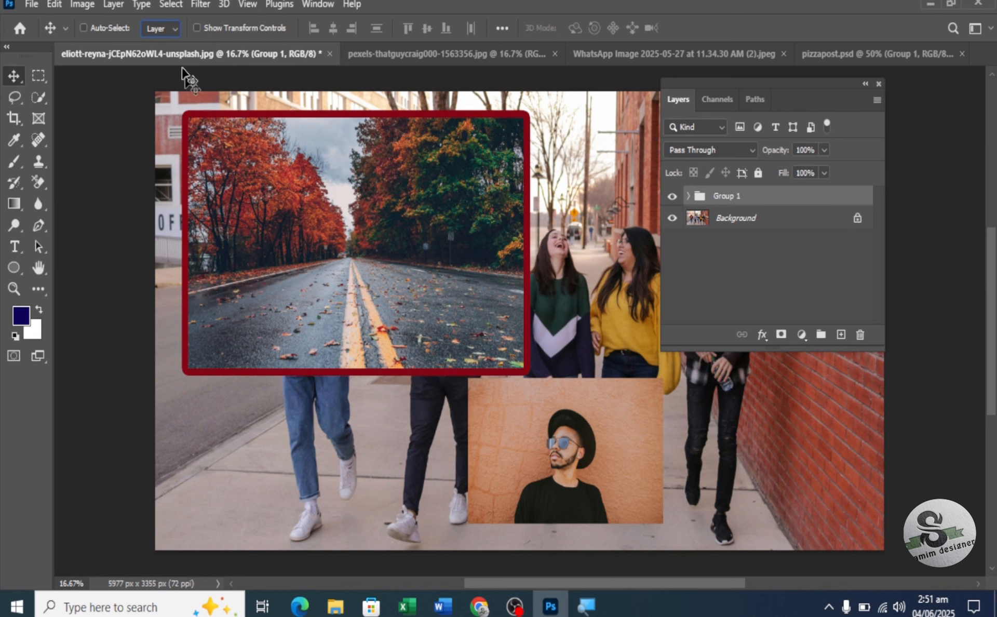
pyautogui.moveTo(492, 310); pyautogui.dragTo(428, 296)
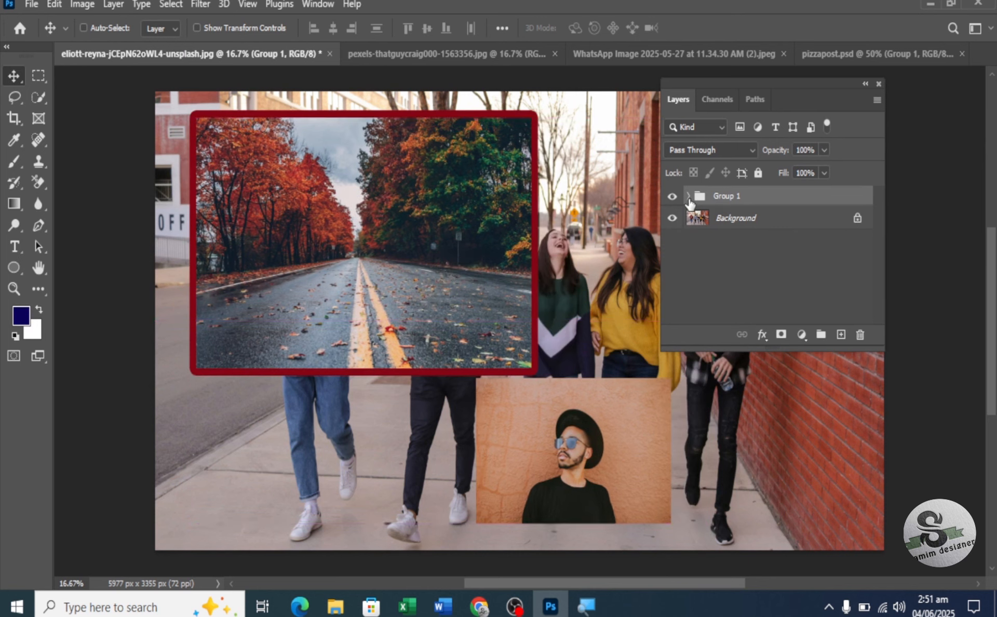
# Step: Expand Group 1, move Layer 1 alone up and to the left, and move the whole group slightly right
pyautogui.click(688, 196)
pyautogui.click(716, 240)
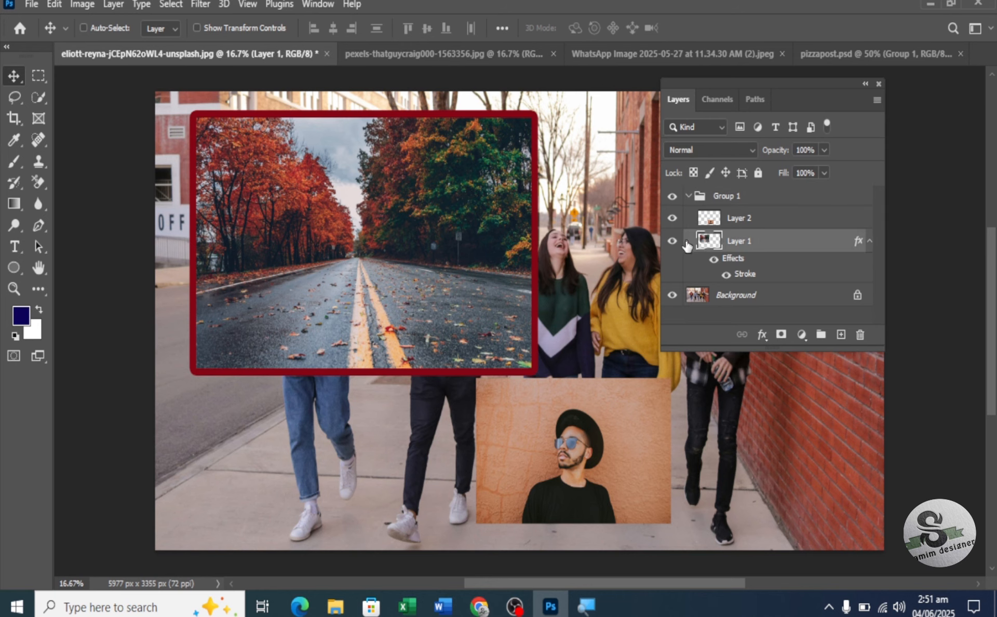
pyautogui.moveTo(435, 271)
pyautogui.mouseDown()
pyautogui.moveTo(464, 268)
pyautogui.moveTo(420, 257)
pyautogui.mouseUp()
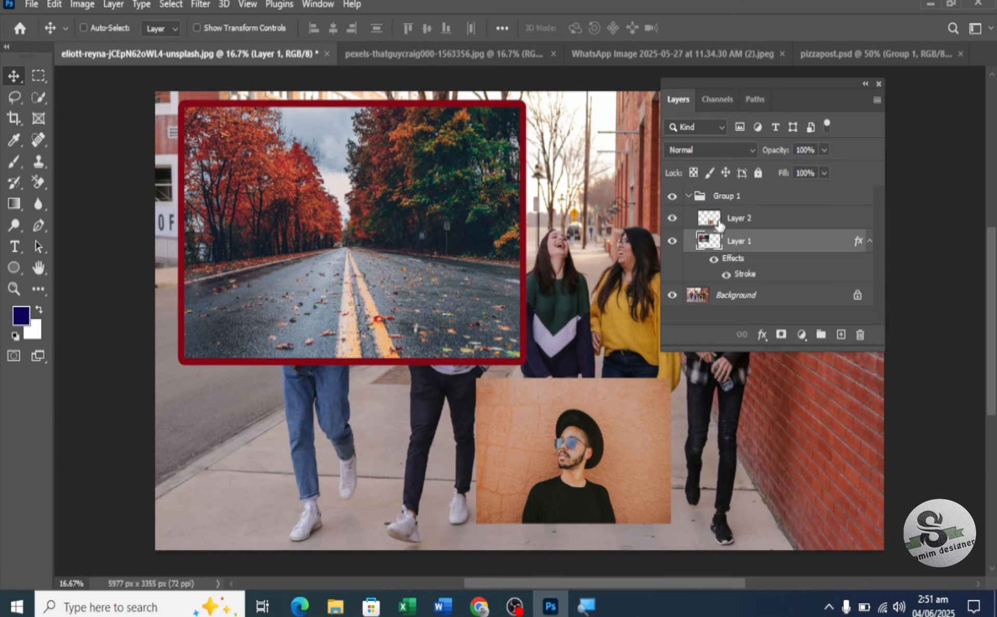
pyautogui.click(754, 202)
pyautogui.moveTo(350, 267)
pyautogui.mouseDown()
pyautogui.moveTo(535, 276)
pyautogui.moveTo(364, 272)
pyautogui.mouseUp()
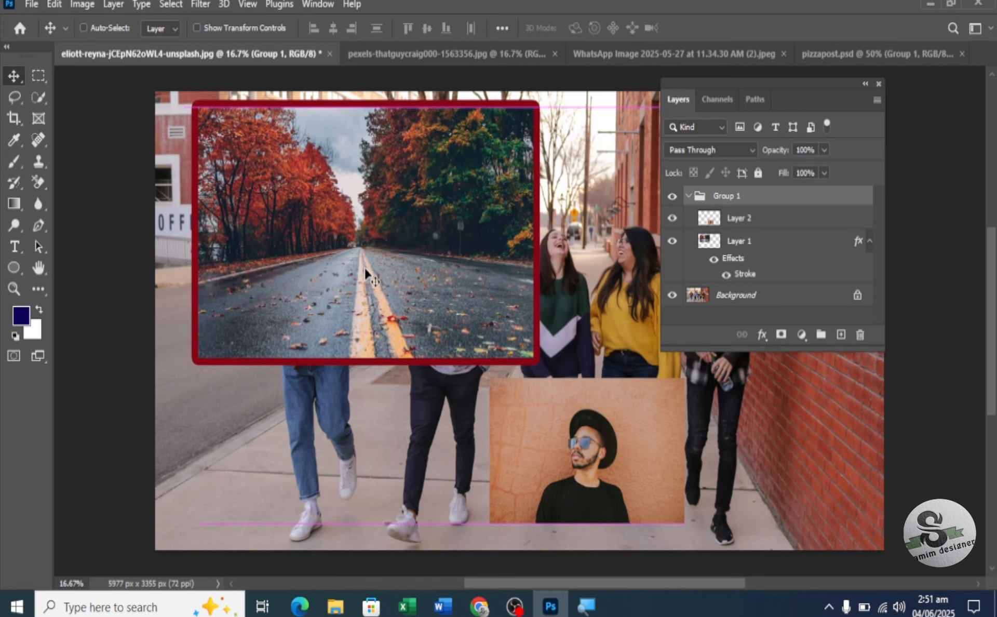
# Step: Collapse Group 1 and delete it together with its contents
pyautogui.click(688, 196)
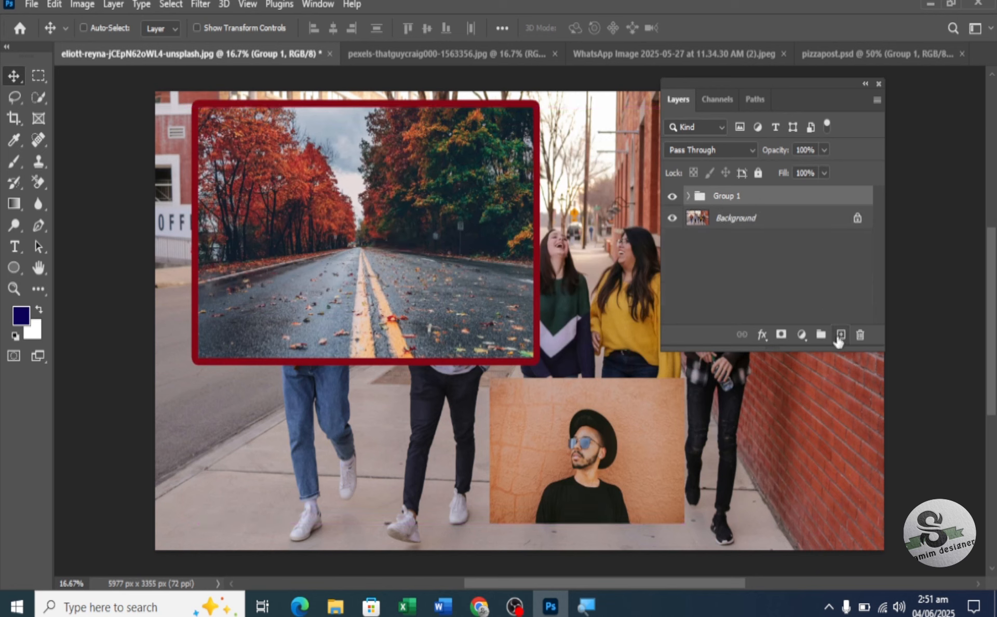
pyautogui.click(856, 338)
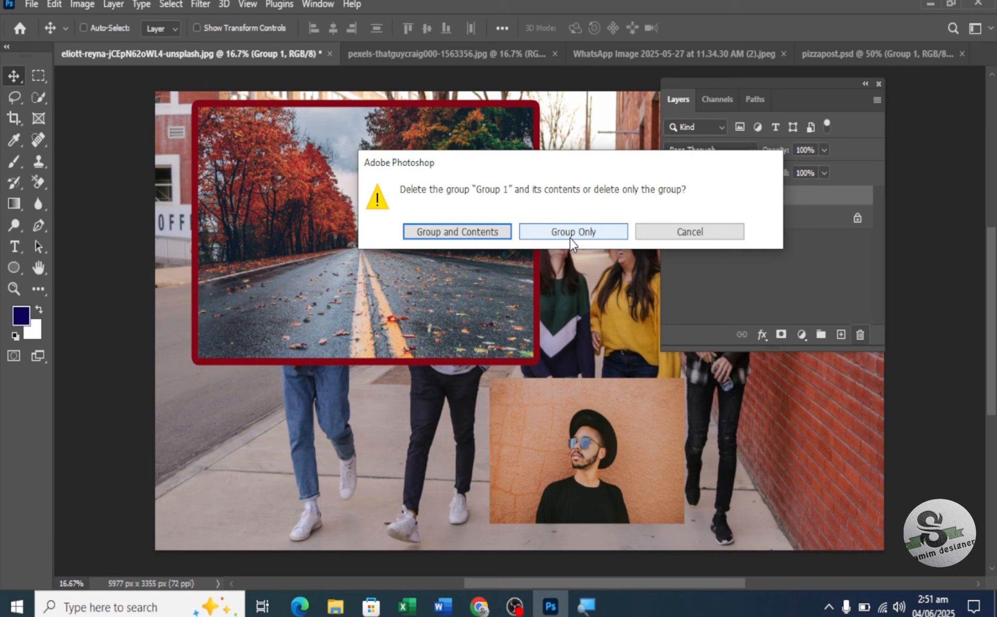
pyautogui.click(457, 232)
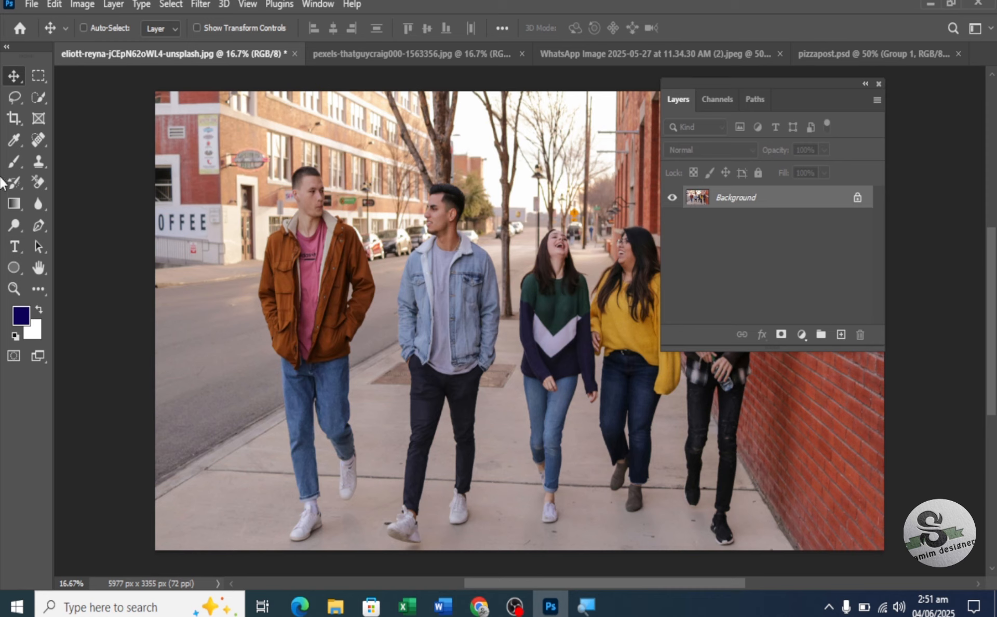
# Step: Add a Lorem Ipsum placeholder text layer over the man in the brown jacket and enlarge it to 337 pt
pyautogui.click(14, 247)
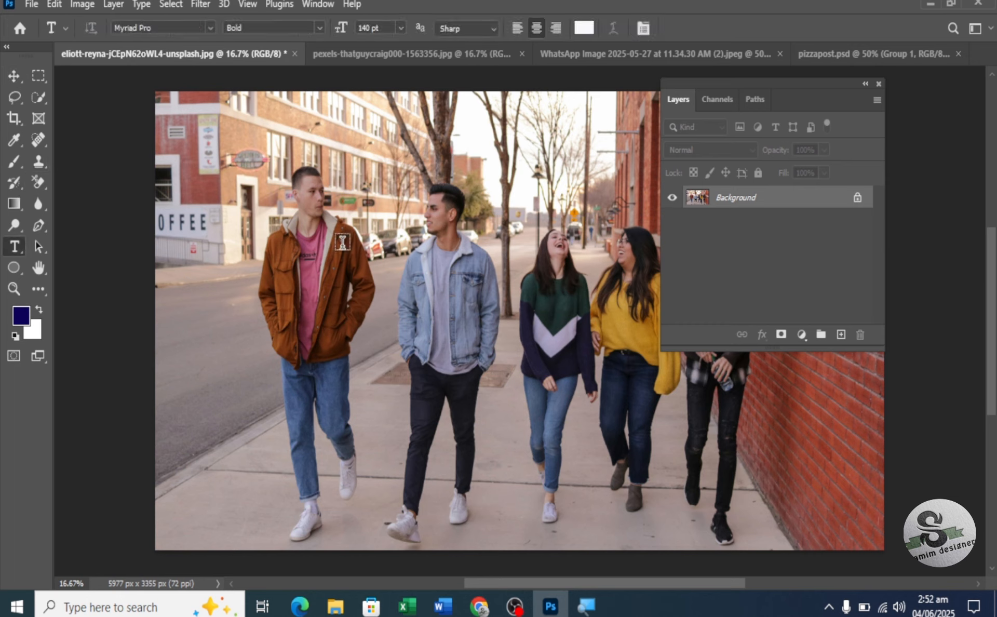
pyautogui.click(295, 250)
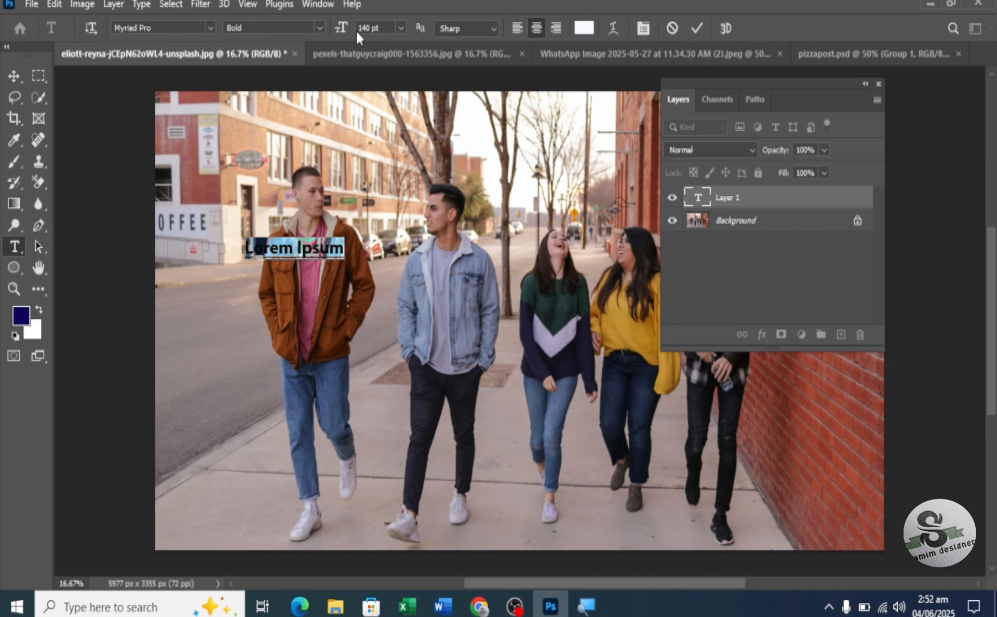
pyautogui.moveTo(342, 29); pyautogui.dragTo(403, 32)
pyautogui.moveTo(341, 28); pyautogui.dragTo(378, 29)
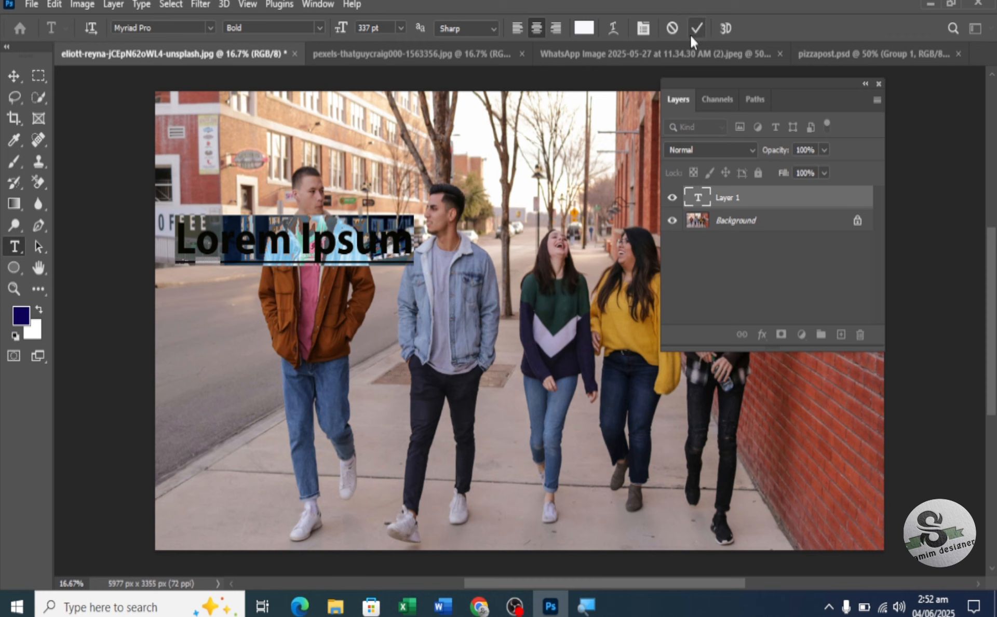
# Step: Remove the underline from the Lorem Ipsum text in the character settings and close those settings
pyautogui.click(643, 28)
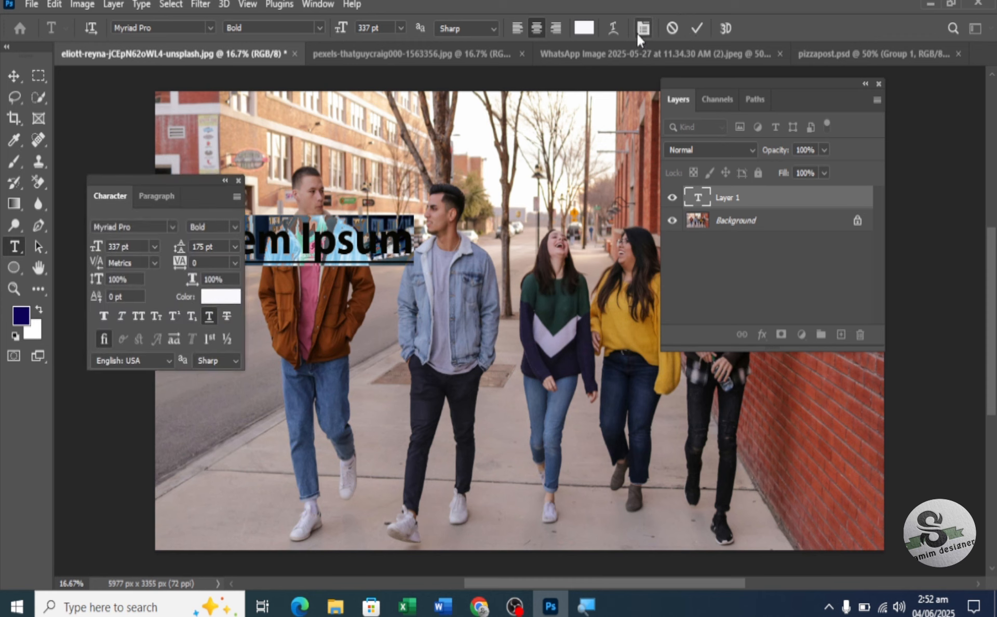
pyautogui.click(209, 314)
pyautogui.click(237, 181)
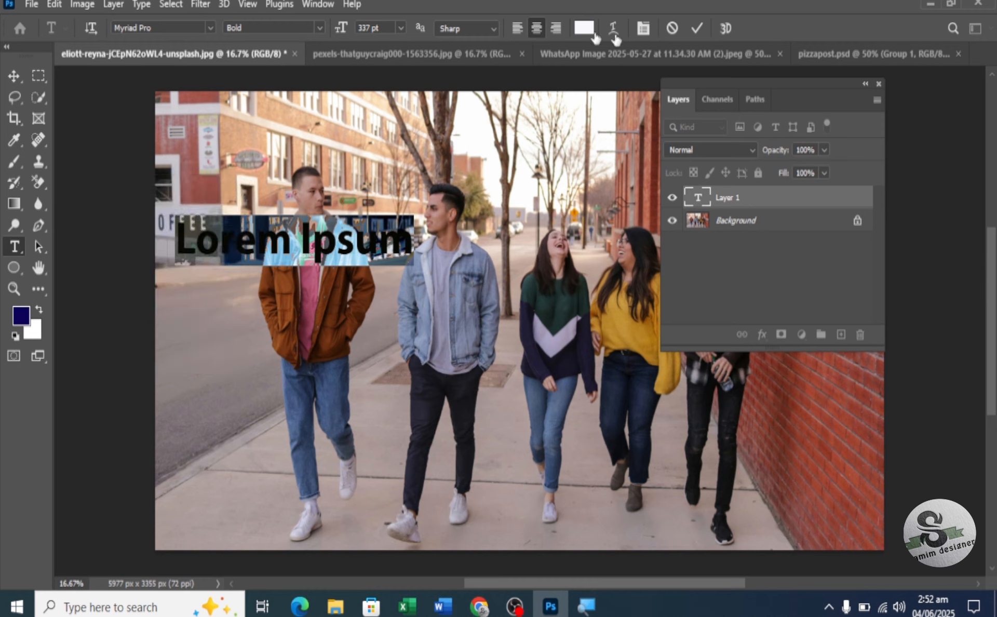
# Step: Enlarge the Lorem Ipsum text to 475 pt and move it right until the whole text lies inside the photo
pyautogui.moveTo(344, 28); pyautogui.dragTo(386, 31)
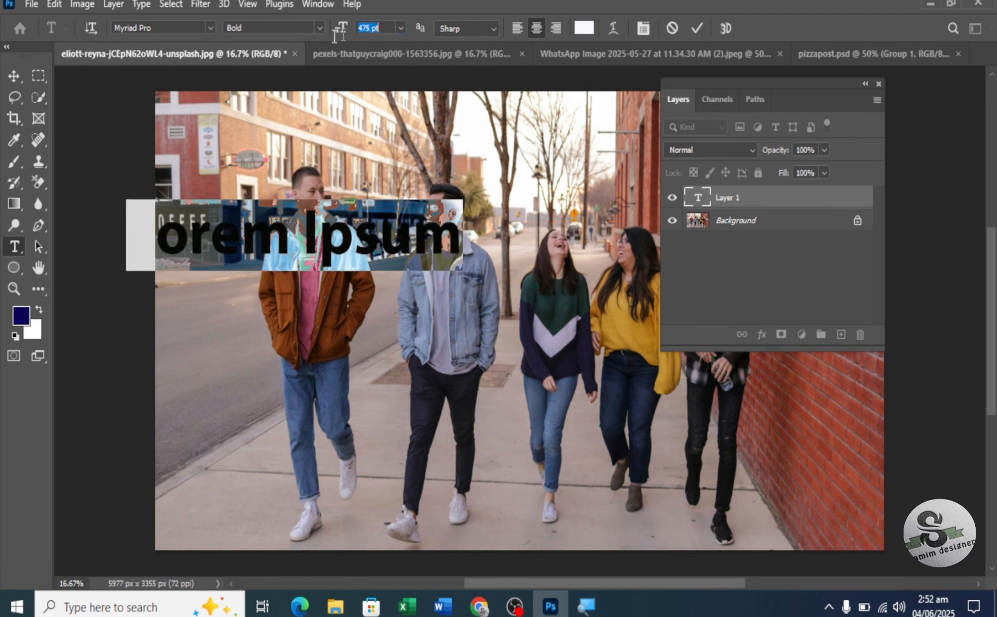
pyautogui.click(11, 76)
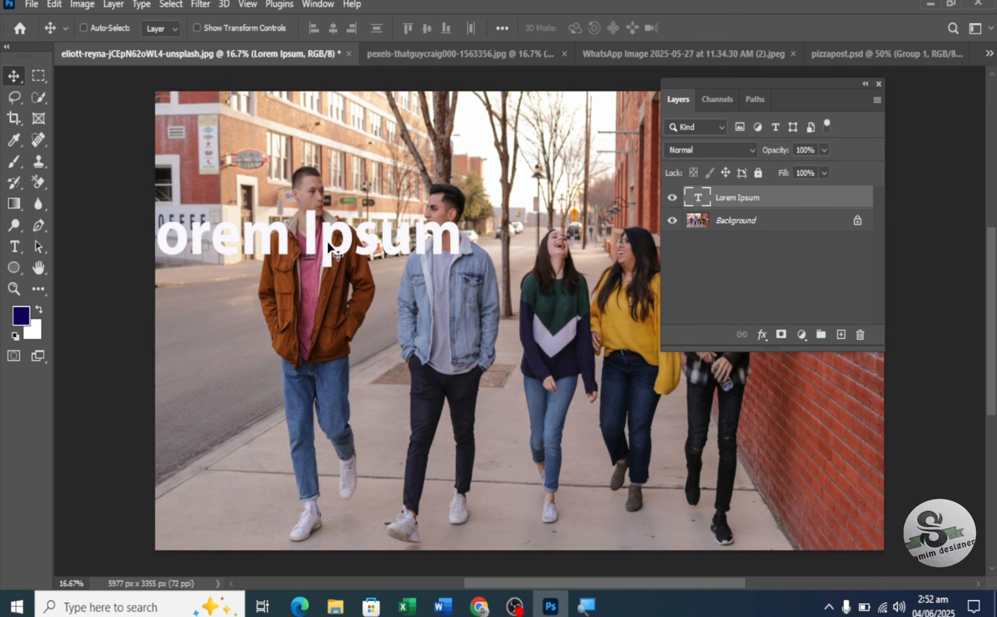
pyautogui.moveTo(405, 271); pyautogui.dragTo(462, 255)
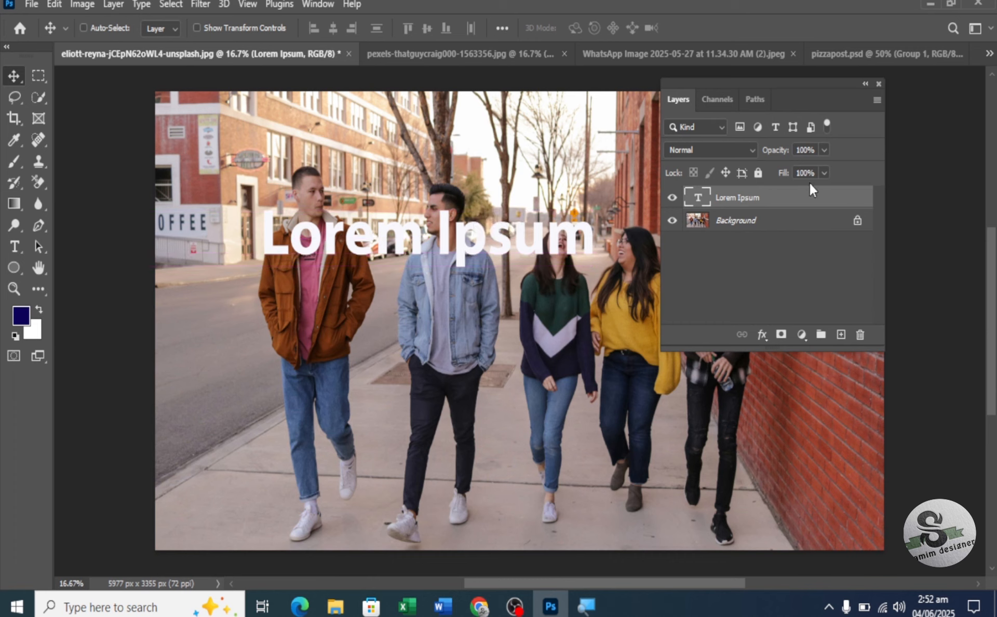
# Step: Apply Bevel & Emboss to the Lorem Ipsum layer with depth 157%, size 46 px and soften 1 px
pyautogui.click(762, 334)
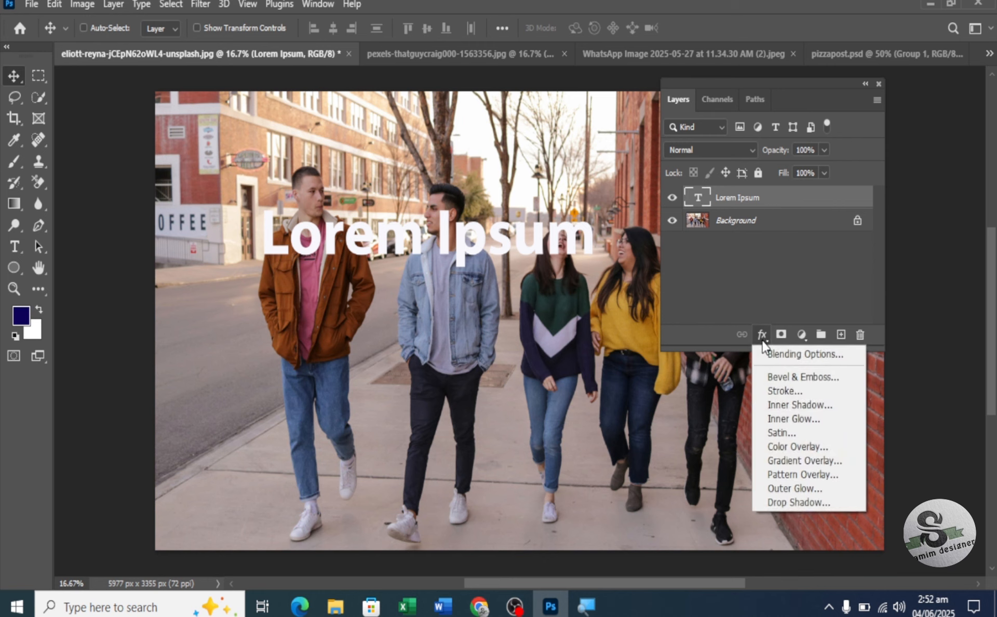
pyautogui.click(818, 378)
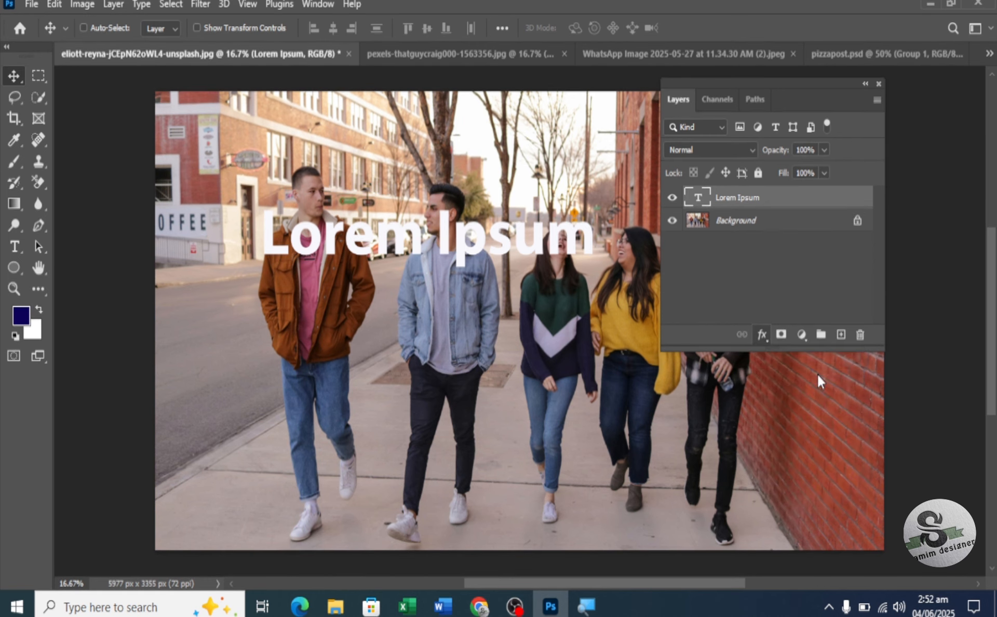
pyautogui.moveTo(541, 32); pyautogui.dragTo(577, 32)
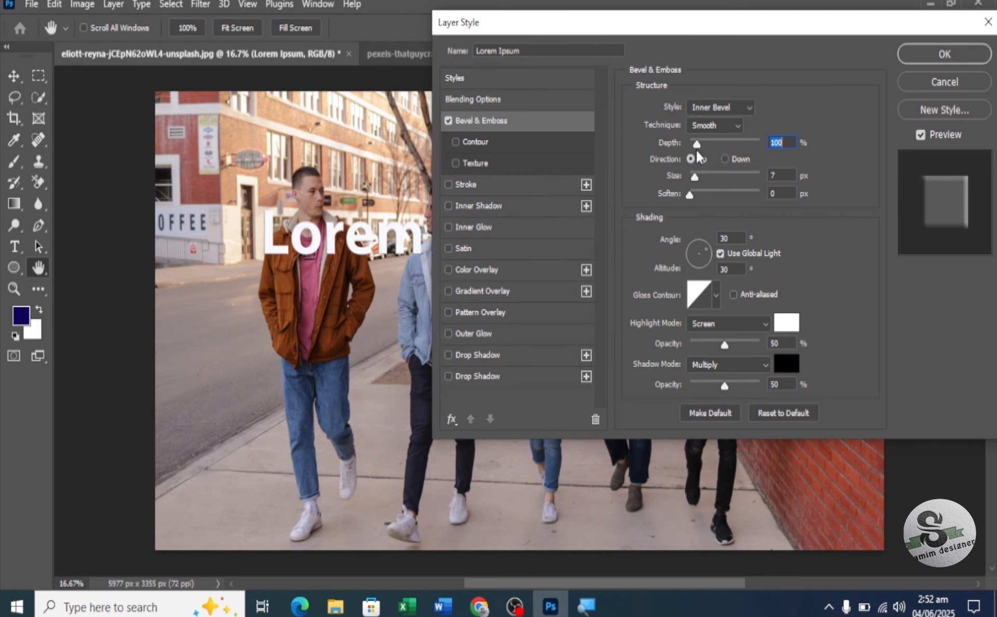
pyautogui.moveTo(696, 148); pyautogui.dragTo(700, 147)
pyautogui.click(695, 180)
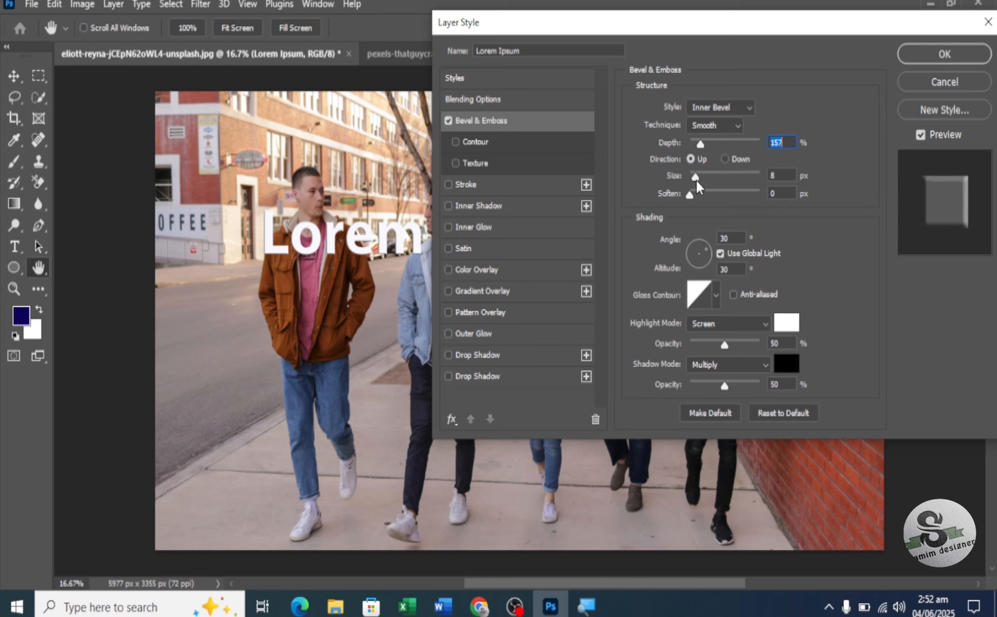
pyautogui.click(695, 179)
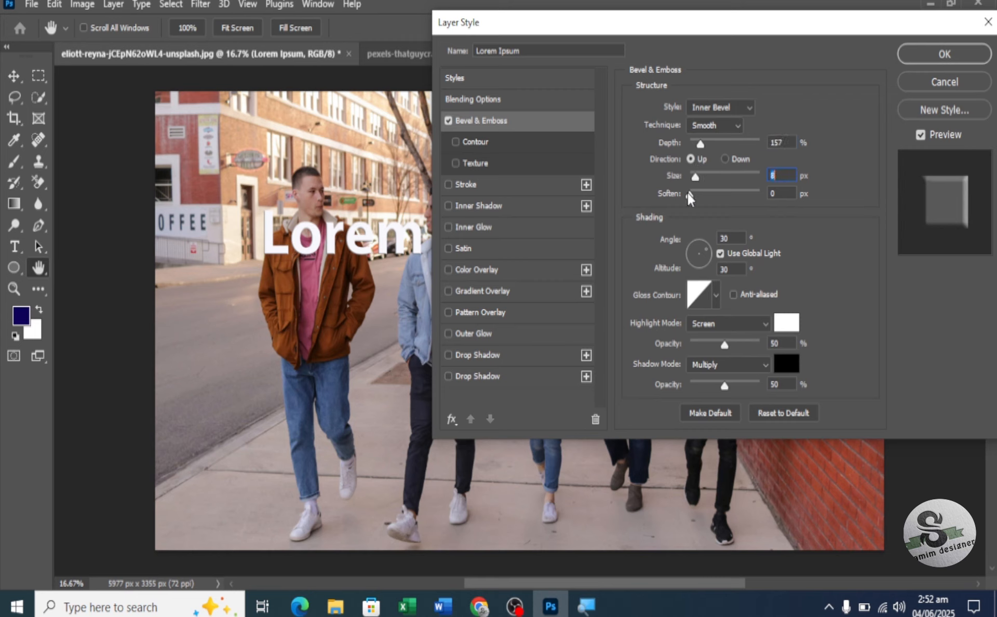
pyautogui.moveTo(688, 193); pyautogui.dragTo(707, 174)
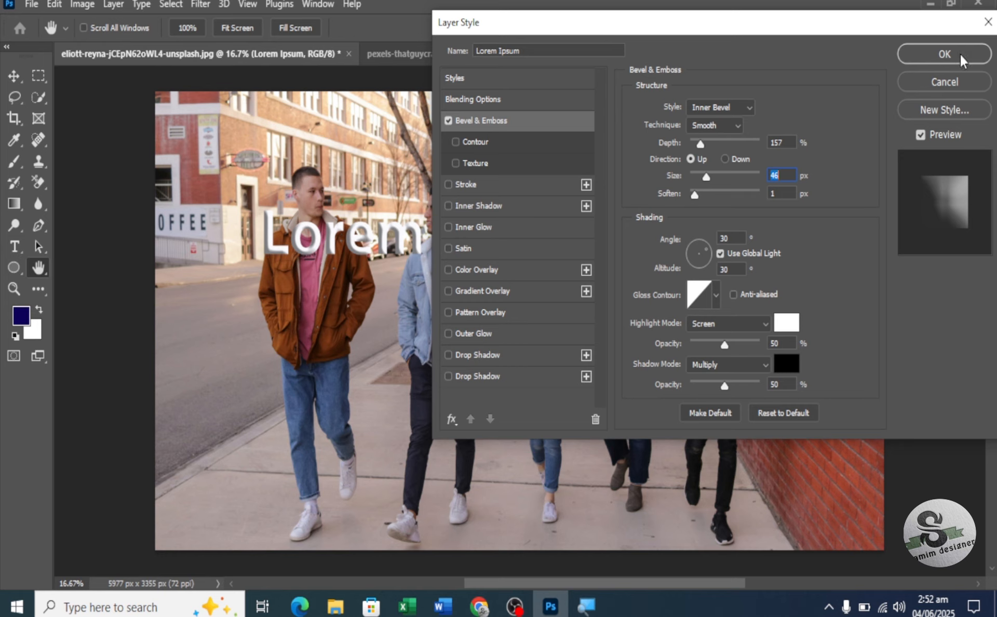
# Step: Add a 10 px outside stroke in near-white f9f2f3 to the Lorem Ipsum text and apply the layer style
pyautogui.click(448, 188)
pyautogui.click(470, 184)
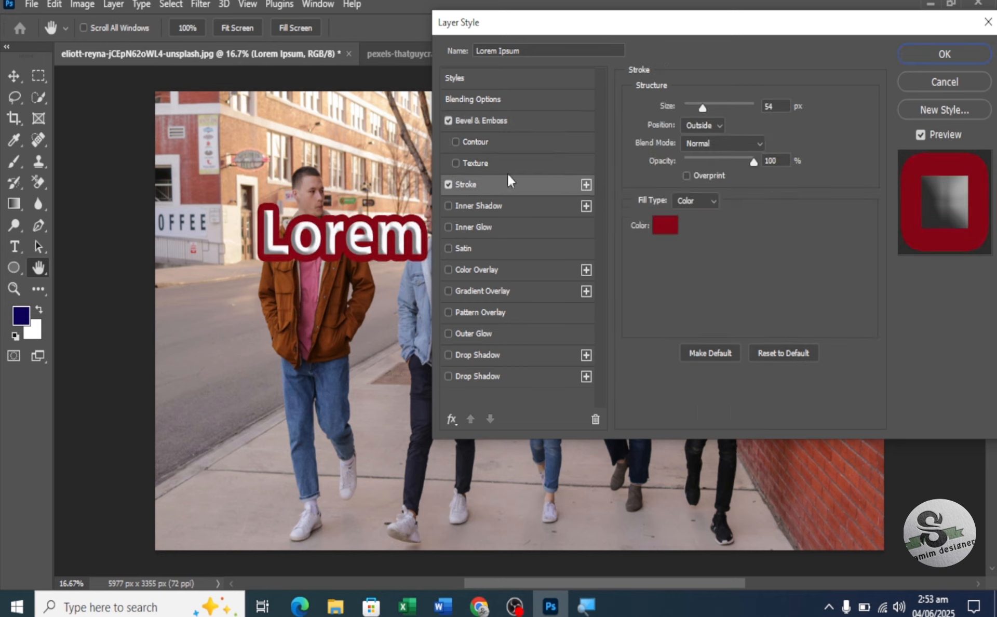
pyautogui.moveTo(701, 109); pyautogui.dragTo(697, 112)
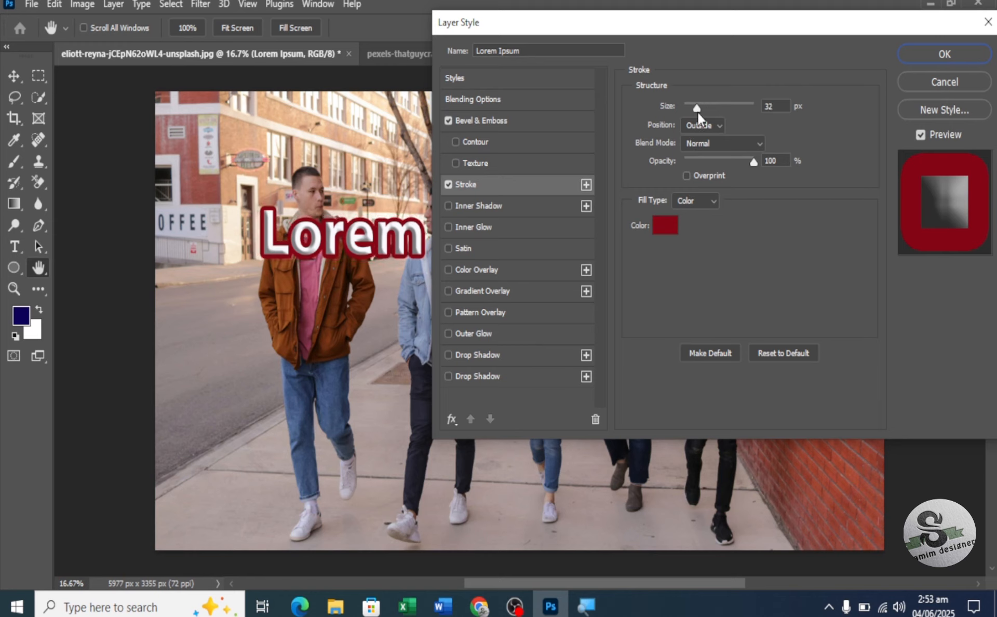
pyautogui.moveTo(697, 112); pyautogui.dragTo(692, 112)
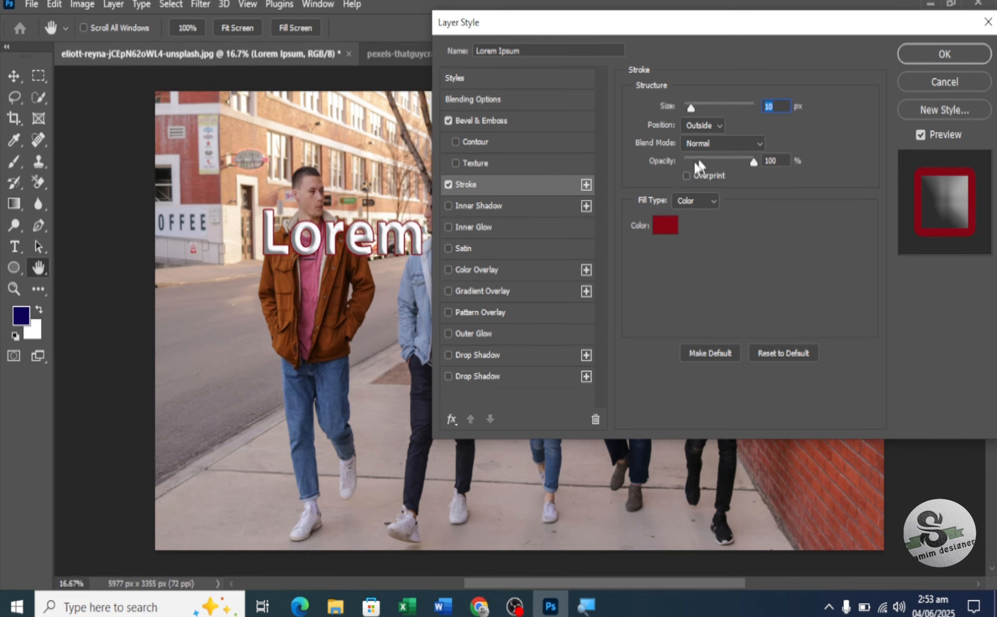
pyautogui.click(669, 226)
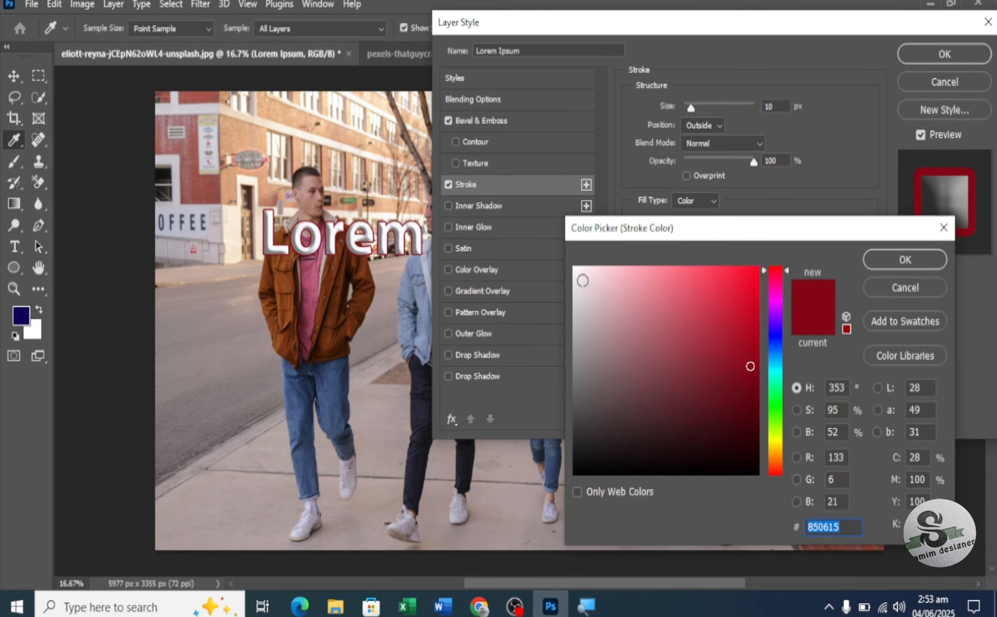
pyautogui.click(578, 271)
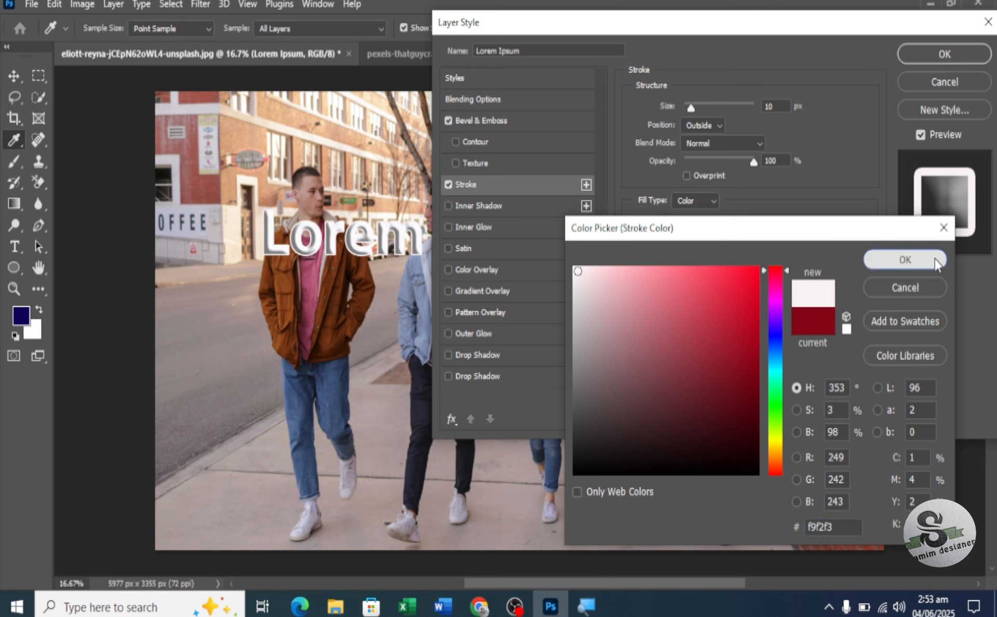
pyautogui.click(935, 262)
pyautogui.click(964, 60)
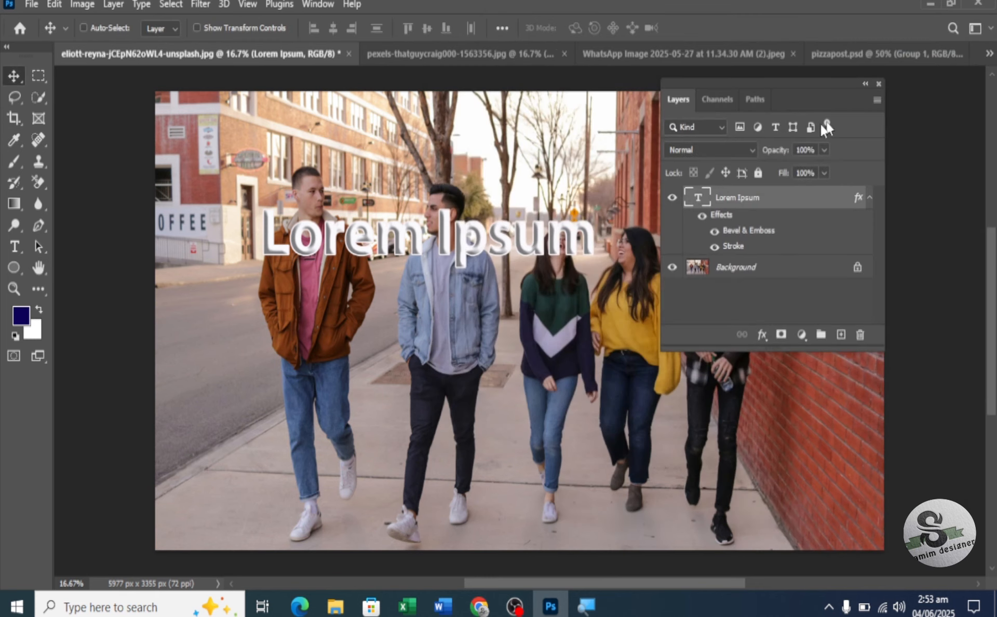
# Step: Set the Lorem Ipsum layer's fill to 0% and move the outlined text down to the people's chest level
pyautogui.moveTo(779, 176); pyautogui.dragTo(700, 176)
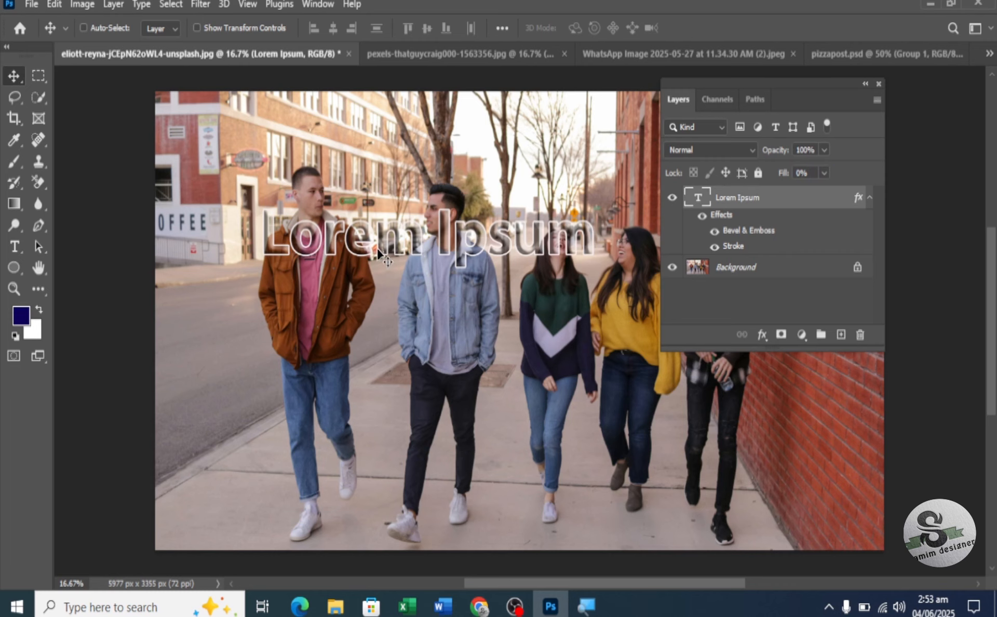
pyautogui.moveTo(378, 251); pyautogui.dragTo(403, 318)
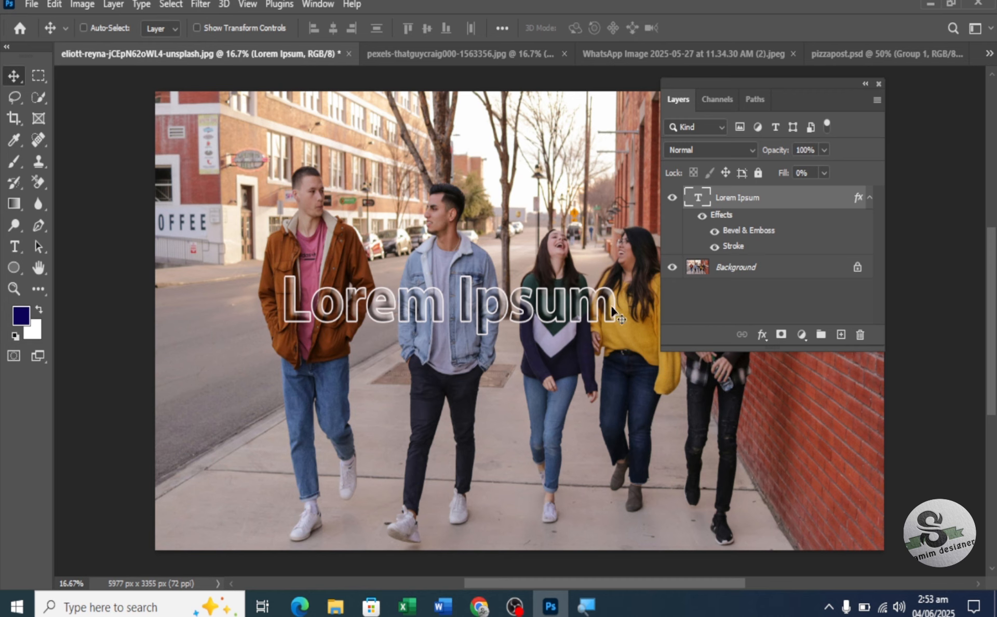
# Step: Delete the Lorem Ipsum text layer
pyautogui.click(859, 337)
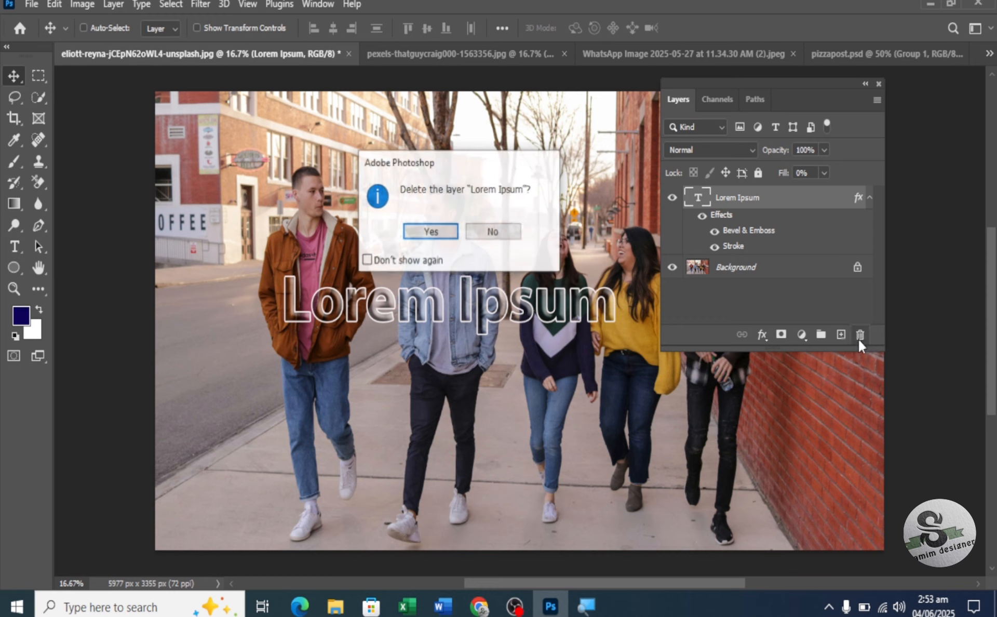
pyautogui.click(436, 231)
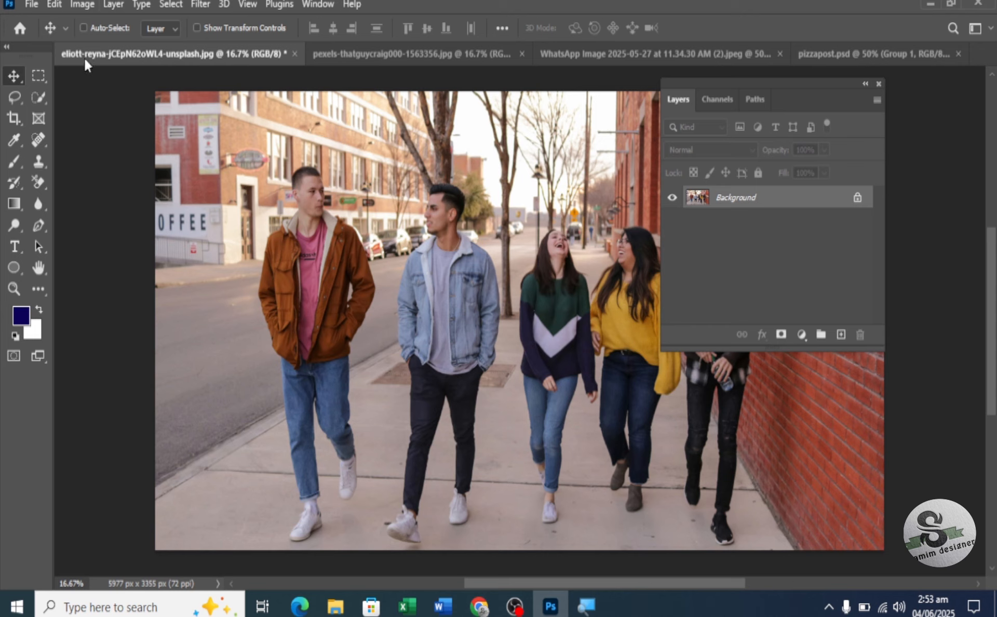
# Step: Close the group street photo without saving, and close the portrait of the man in the hat
pyautogui.click(294, 54)
pyautogui.click(493, 232)
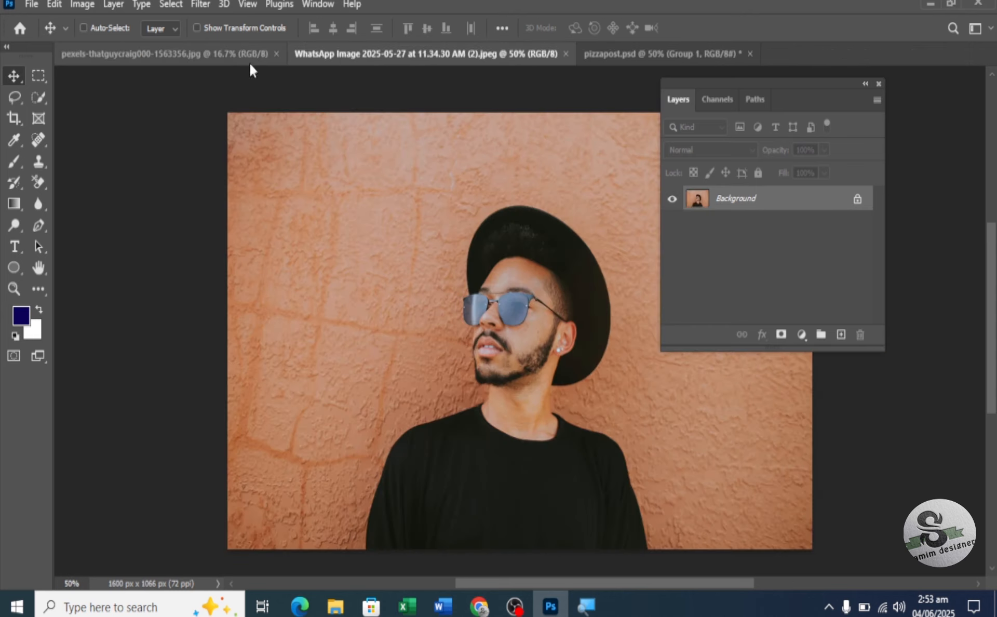
pyautogui.click(260, 52)
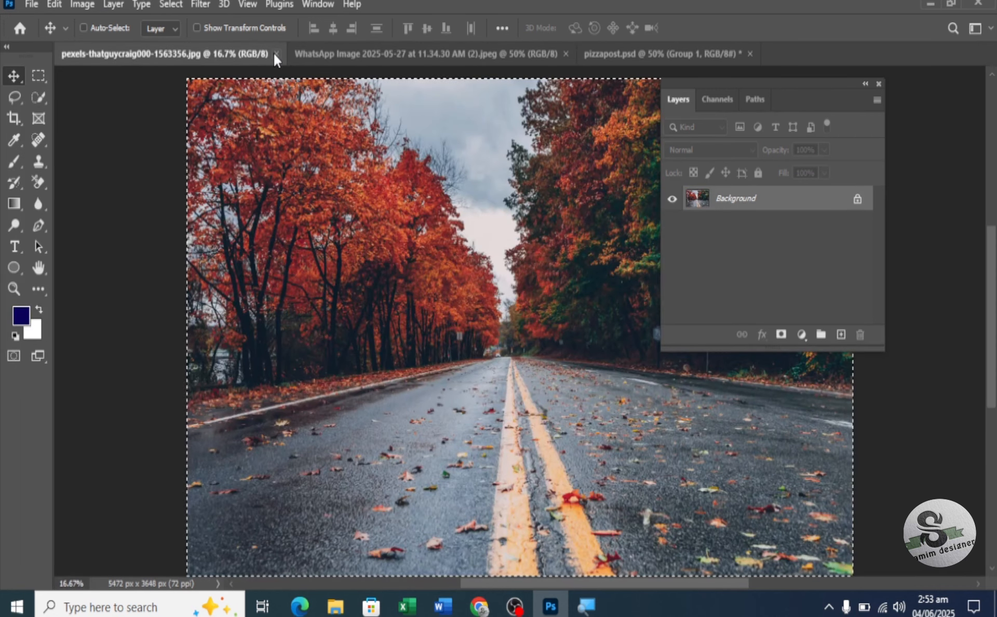
pyautogui.click(344, 56)
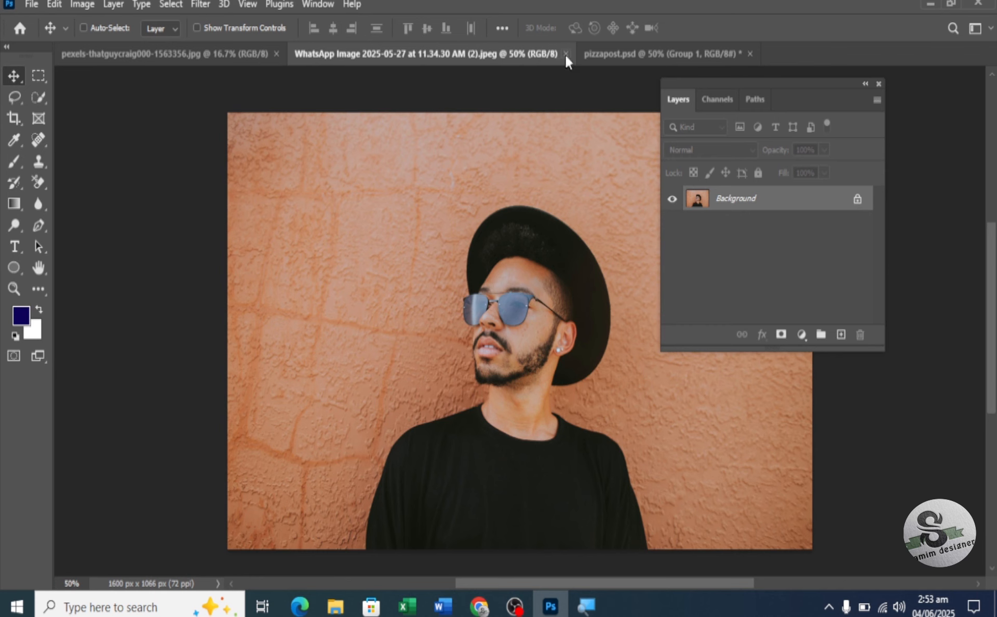
pyautogui.click(566, 54)
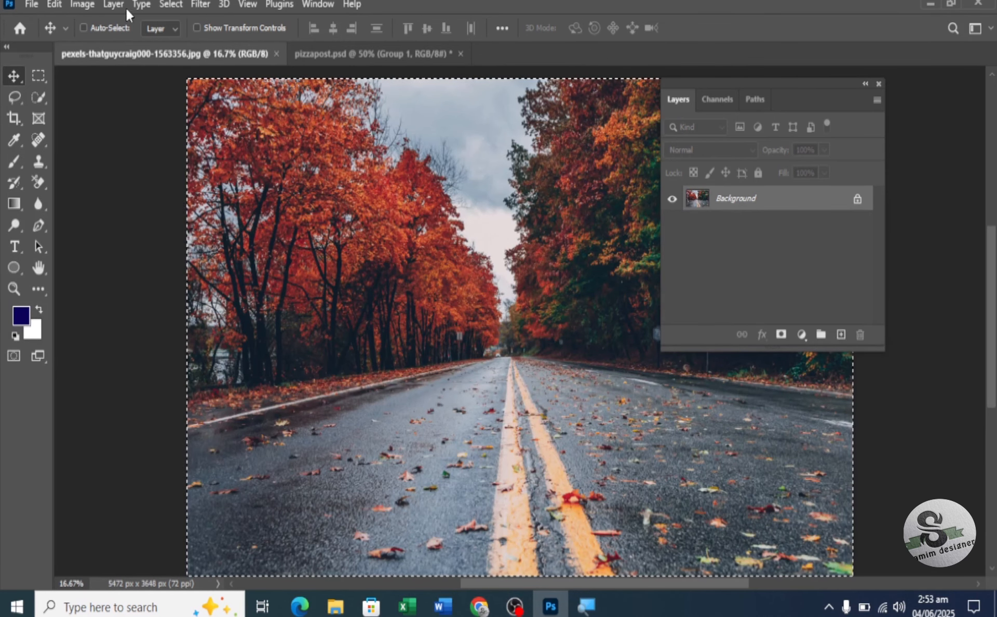
pyautogui.click(30, 5)
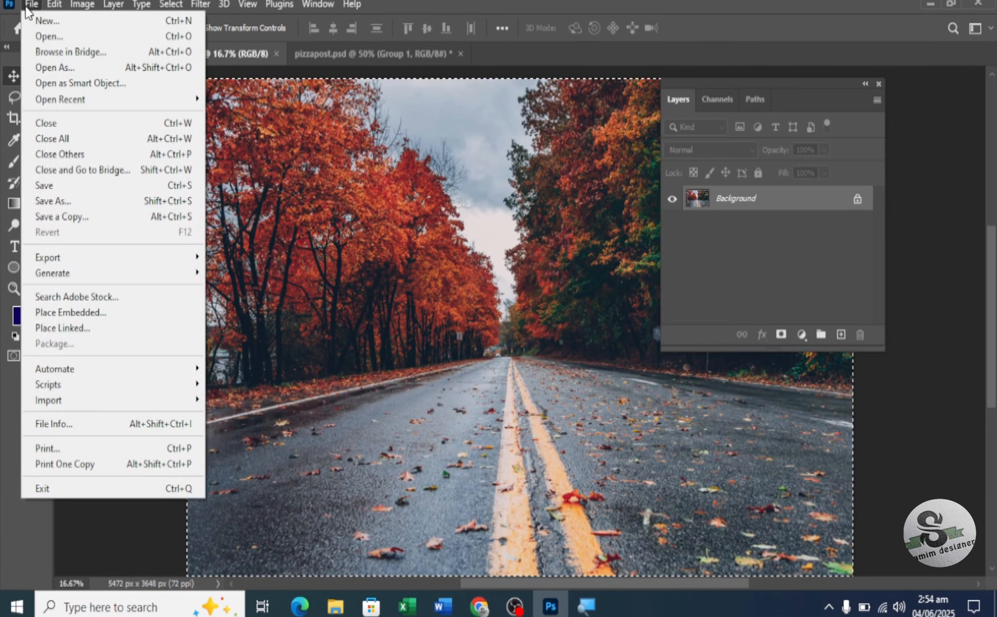
pyautogui.click(51, 41)
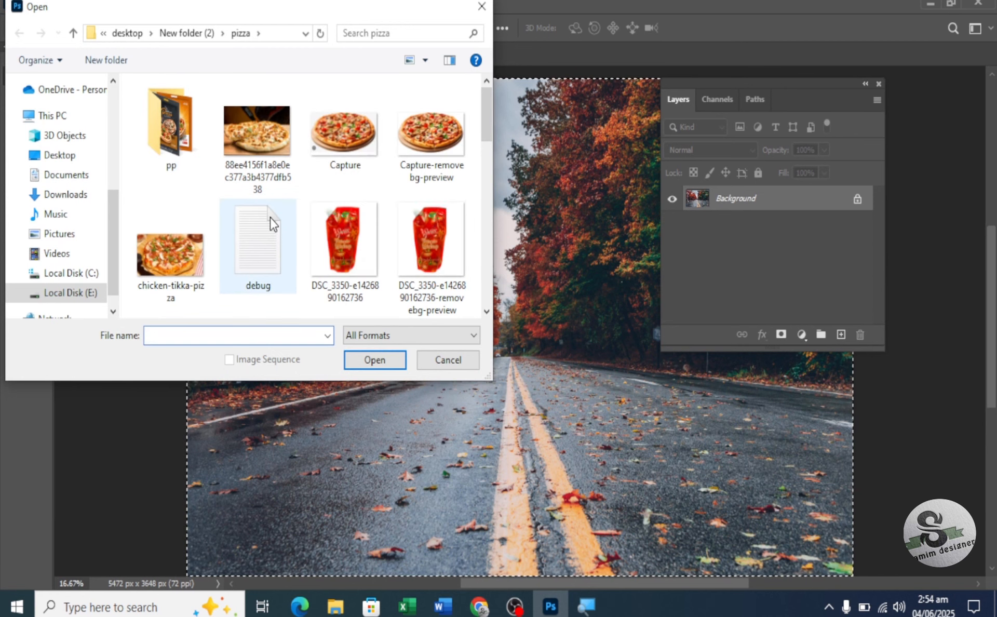
pyautogui.scroll(4, 35, 195)
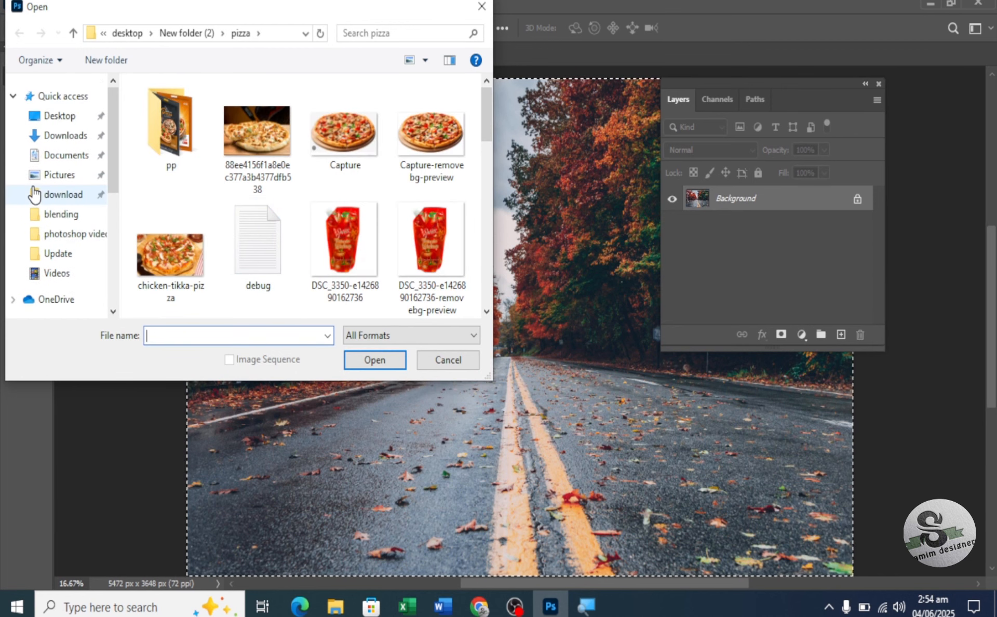
pyautogui.click(70, 215)
pyautogui.click(340, 238)
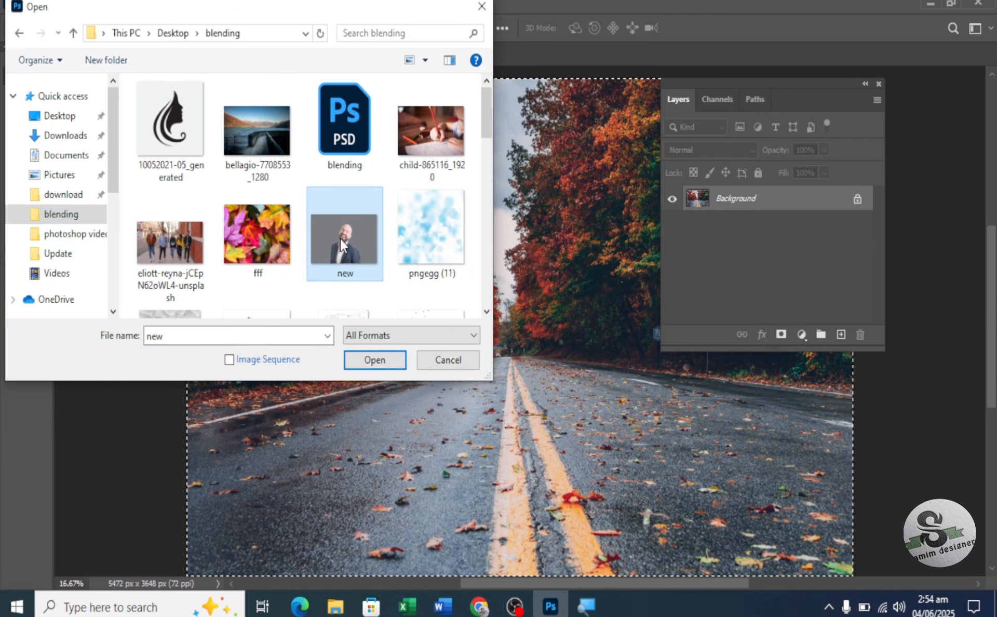
pyautogui.keyDown('ctrl'); pyautogui.click(171, 130); pyautogui.keyUp('ctrl')
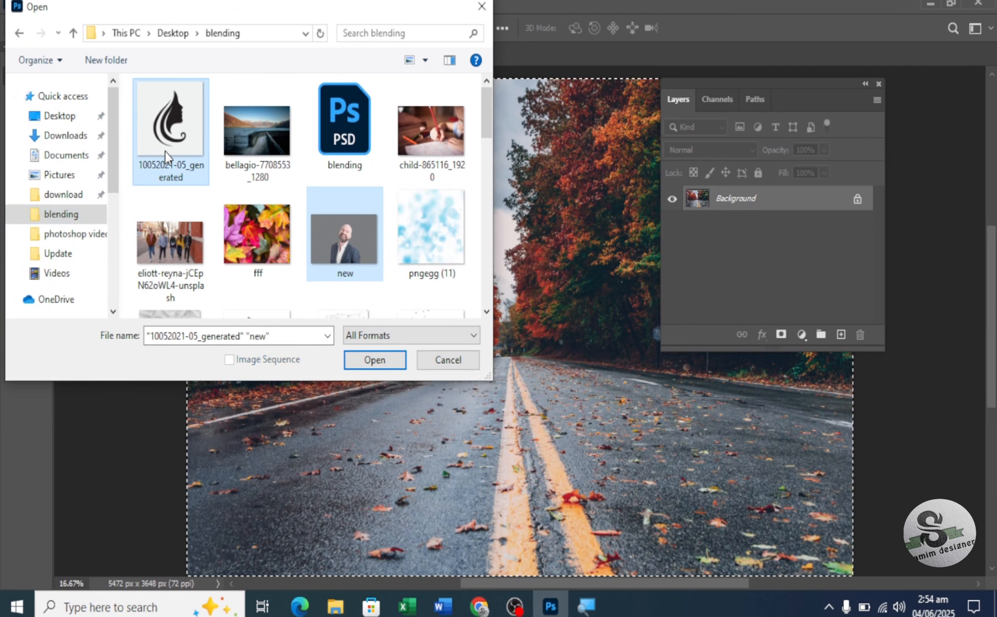
pyautogui.click(375, 359)
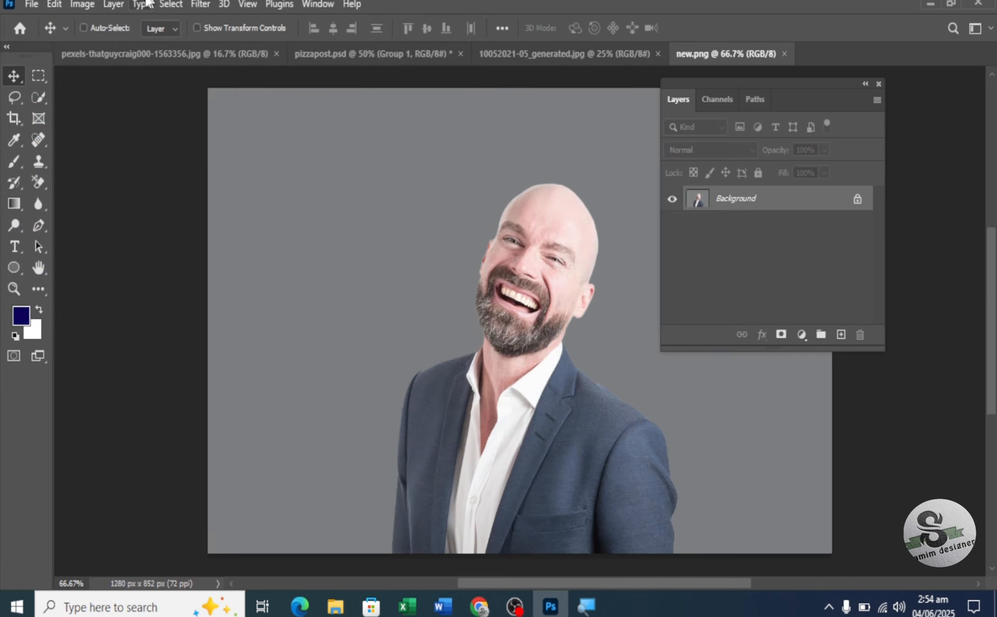
pyautogui.click(553, 53)
pyautogui.moveTo(534, 267); pyautogui.dragTo(702, 56)
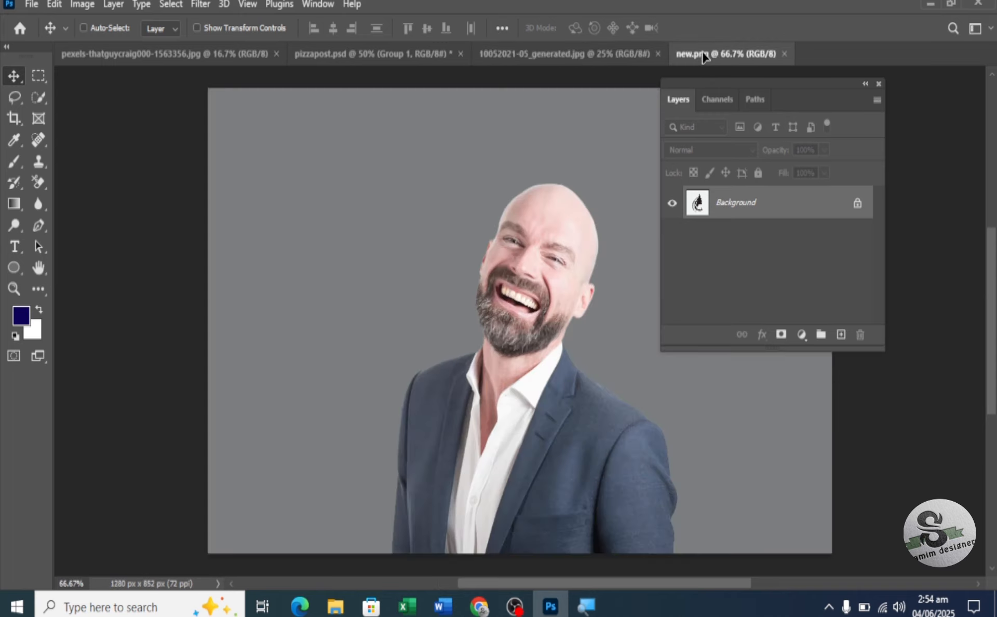
pyautogui.moveTo(490, 246); pyautogui.dragTo(463, 351)
# Step: Show the transform controls, scale the logo layer to 28.89%, and place it over the portrait's left half
pyautogui.click(202, 26)
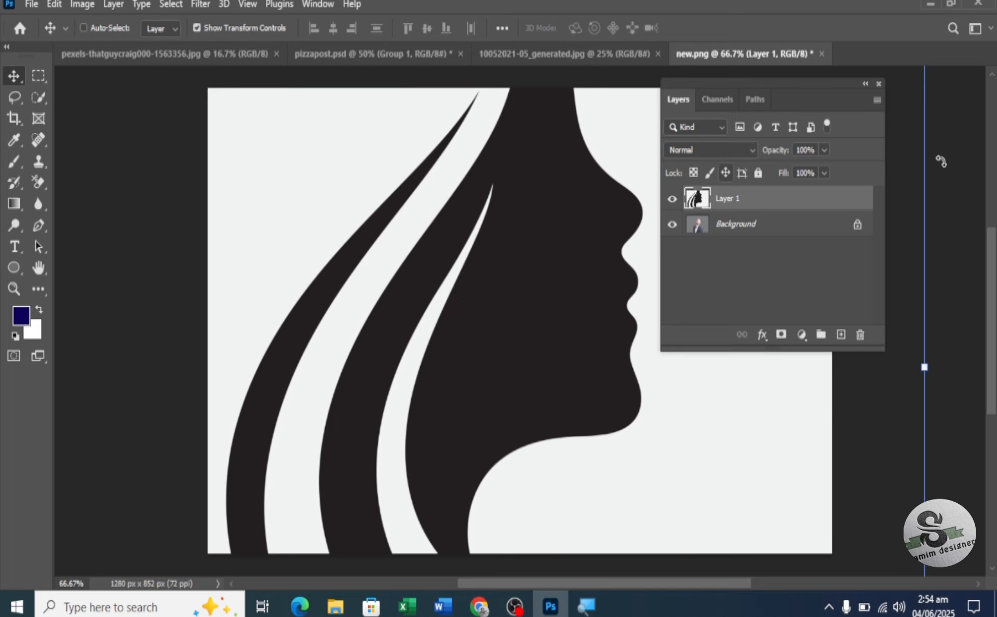
pyautogui.moveTo(338, 185); pyautogui.dragTo(519, 303)
pyautogui.moveTo(245, 149); pyautogui.dragTo(280, 272)
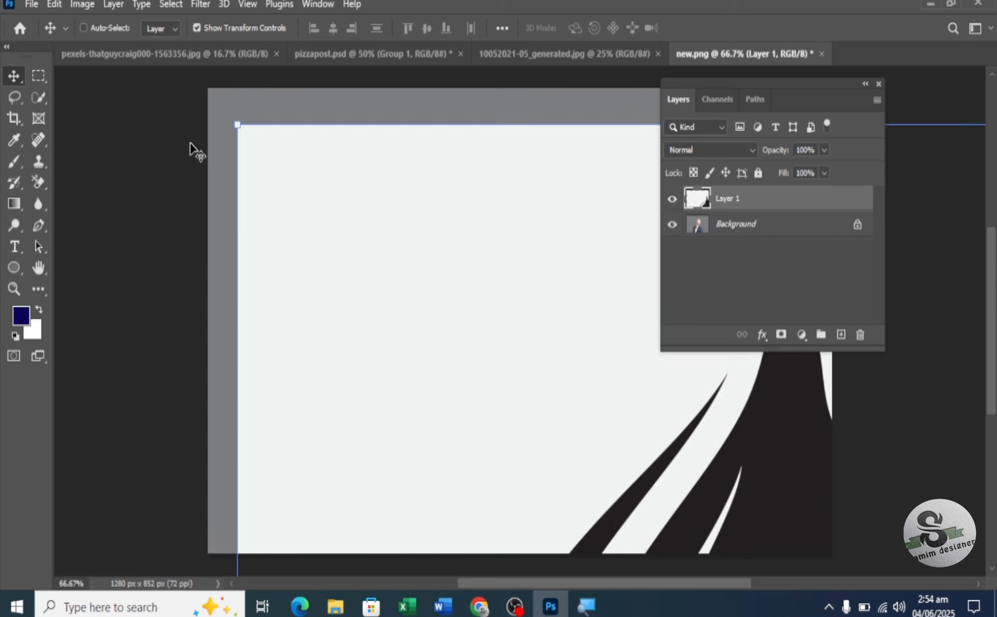
pyautogui.moveTo(240, 121); pyautogui.dragTo(323, 219)
pyautogui.moveTo(444, 311); pyautogui.dragTo(387, 252)
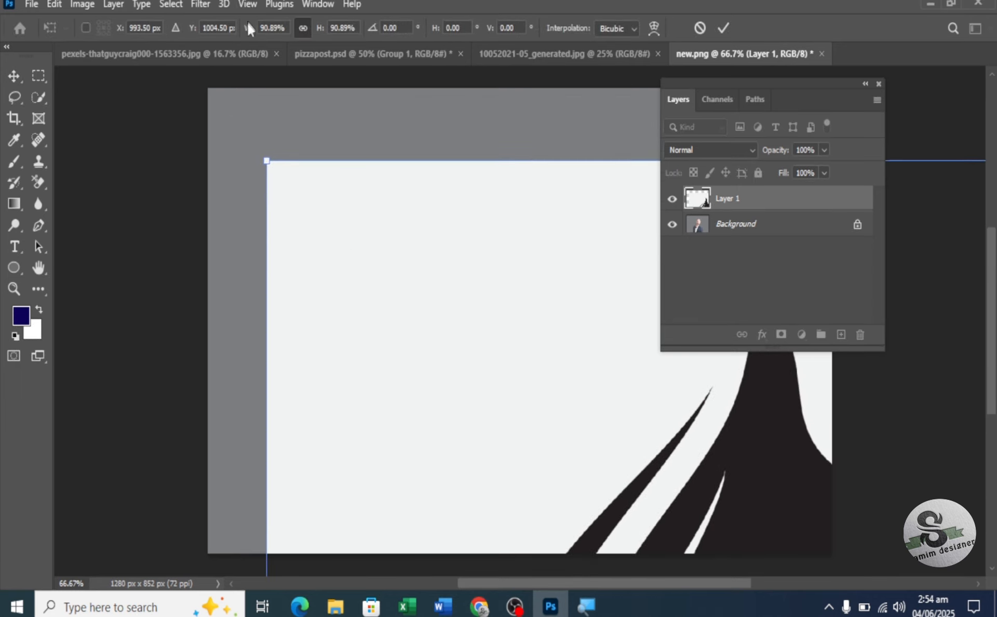
pyautogui.moveTo(249, 30); pyautogui.dragTo(216, 31)
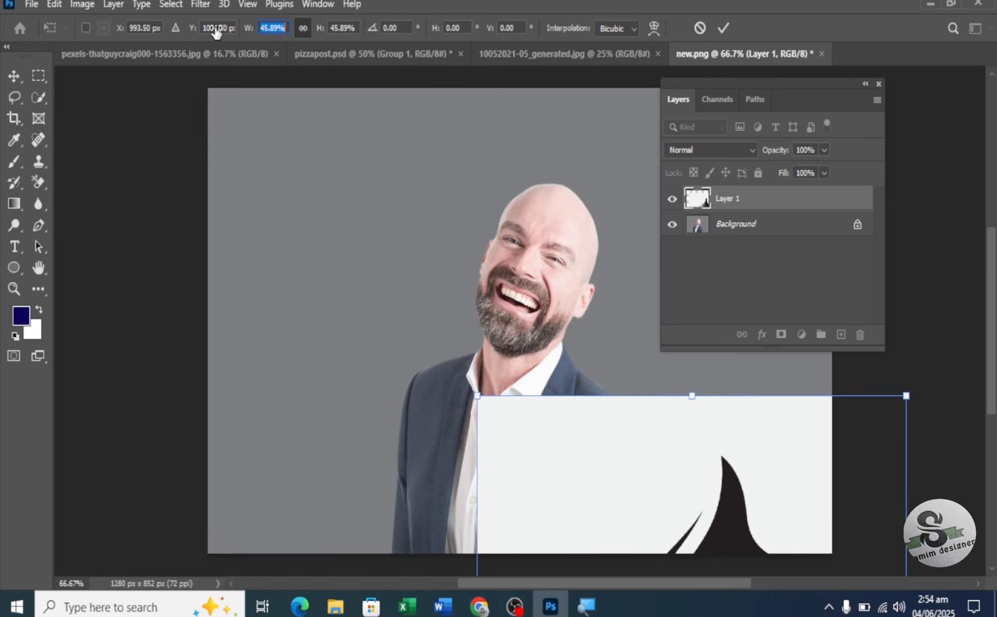
pyautogui.moveTo(603, 505); pyautogui.dragTo(307, 125)
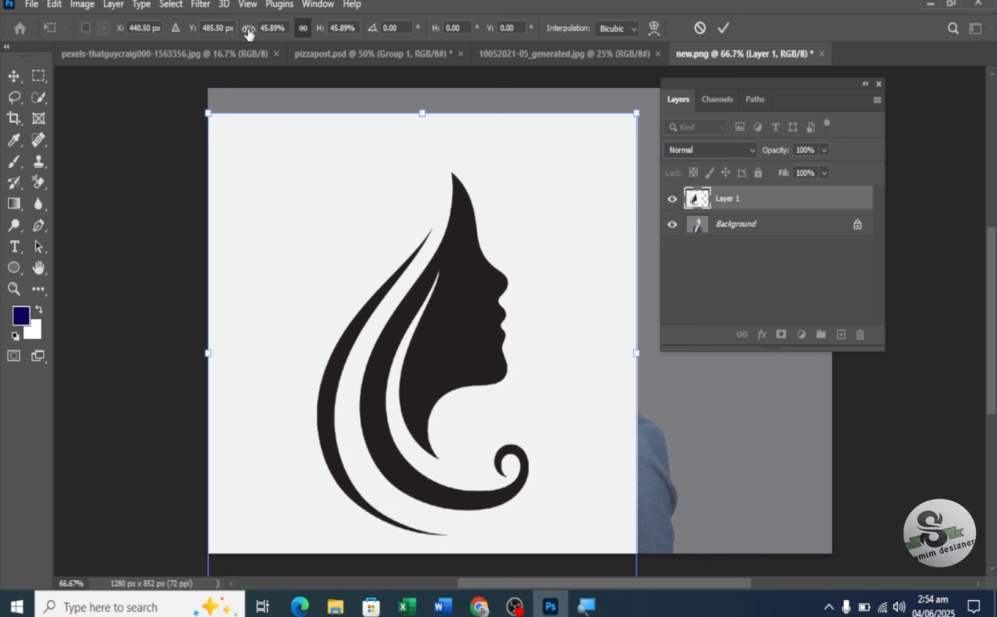
pyautogui.moveTo(249, 34); pyautogui.dragTo(242, 32)
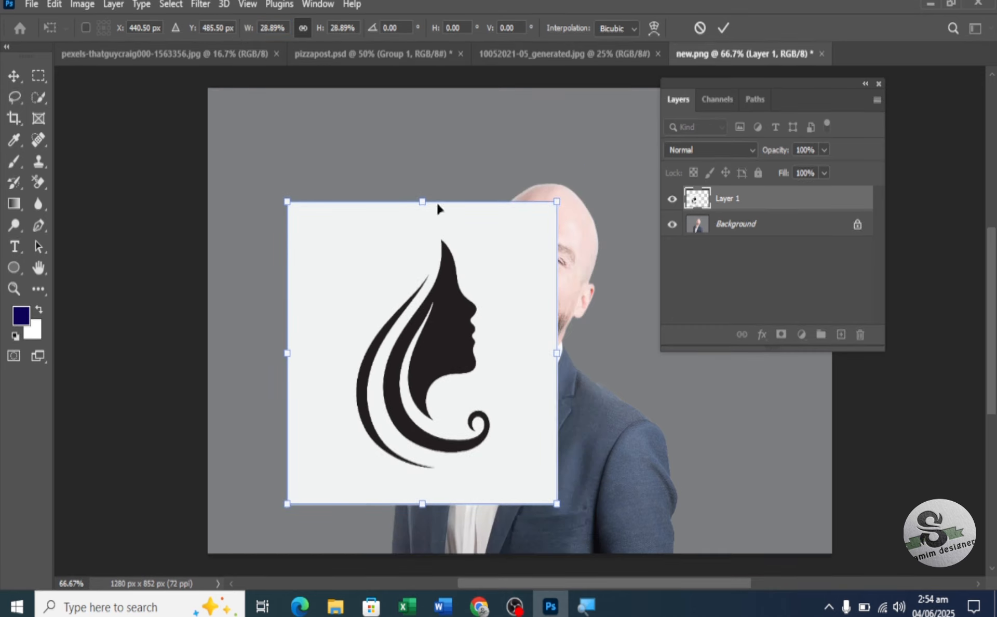
pyautogui.click(716, 30)
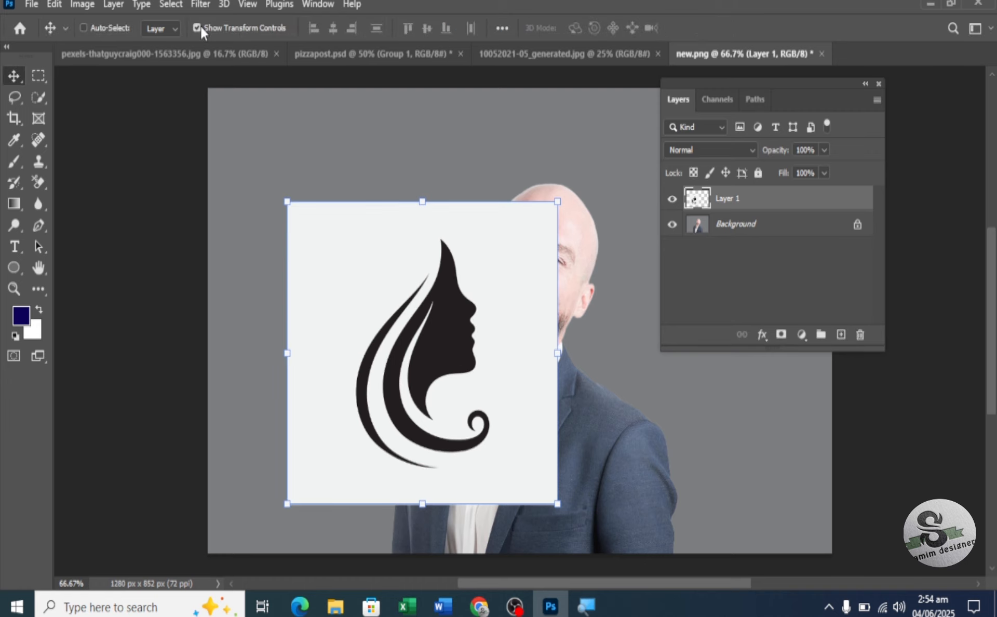
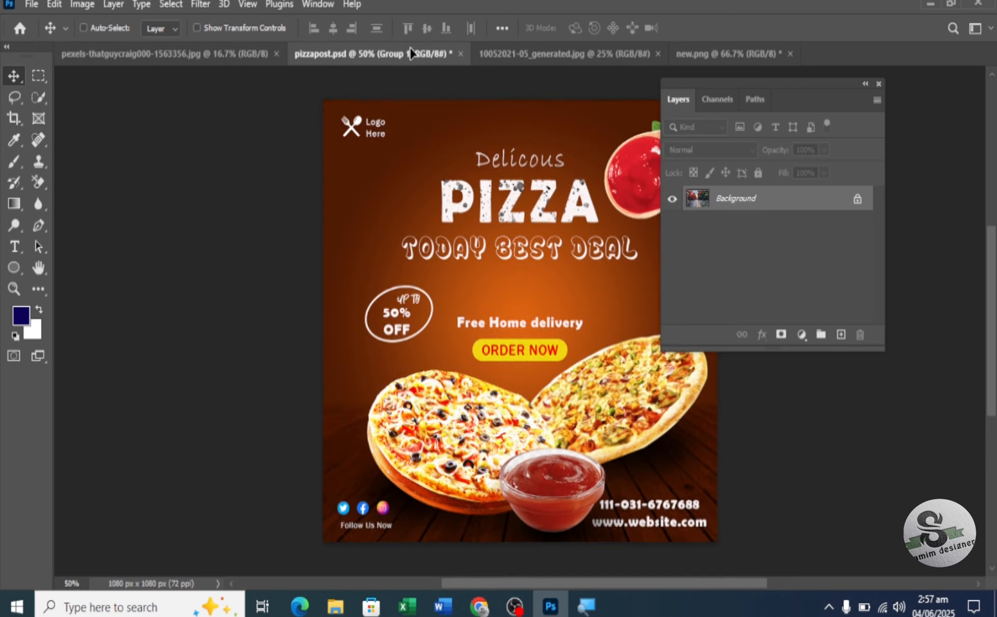
# Step: Copy the autumn road photo into new.png as a layer covering the portrait
pyautogui.click(541, 54)
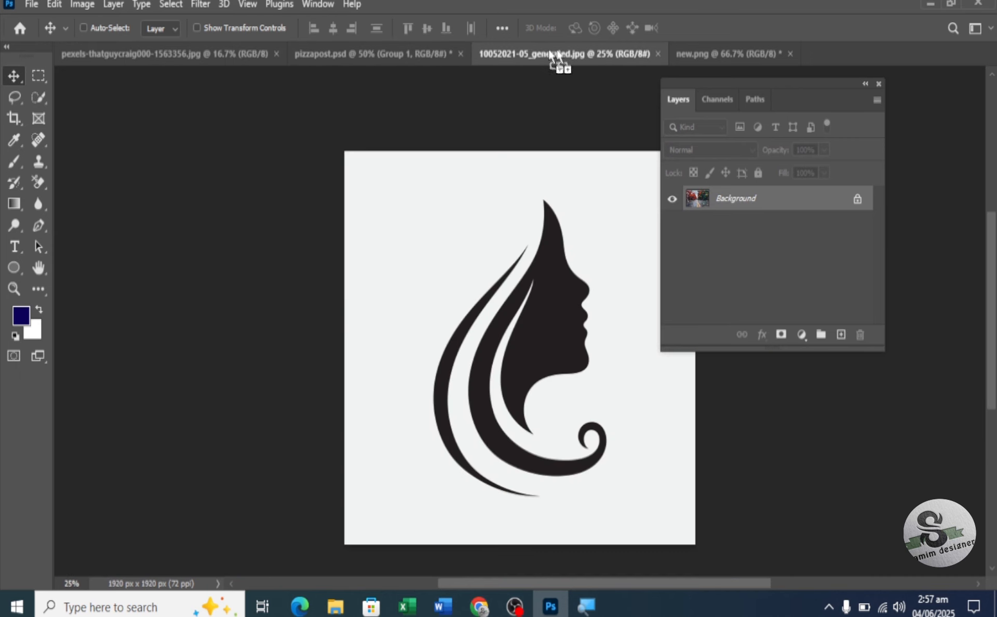
pyautogui.click(708, 55)
pyautogui.moveTo(708, 57); pyautogui.dragTo(511, 308)
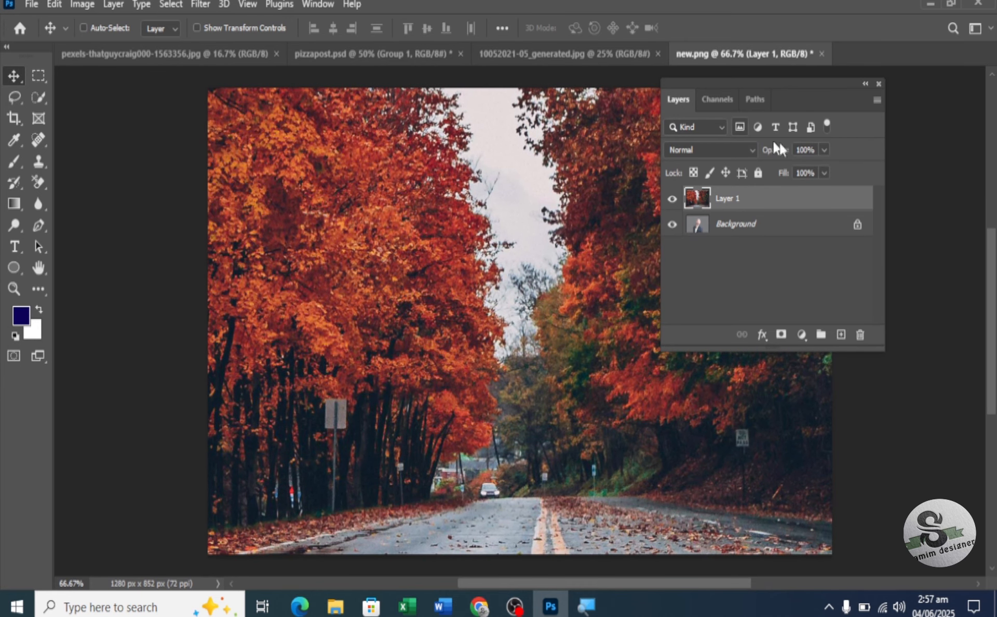
# Step: Try blend modes including Color Burn on the road photo layer, ending on Normal, and delete the layer
pyautogui.click(752, 151)
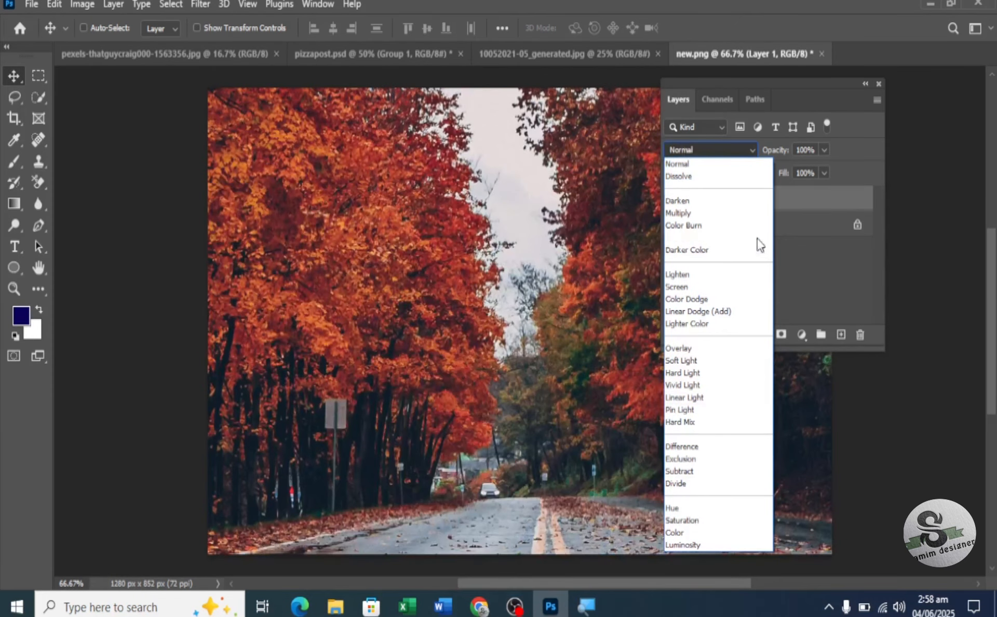
pyautogui.click(819, 283)
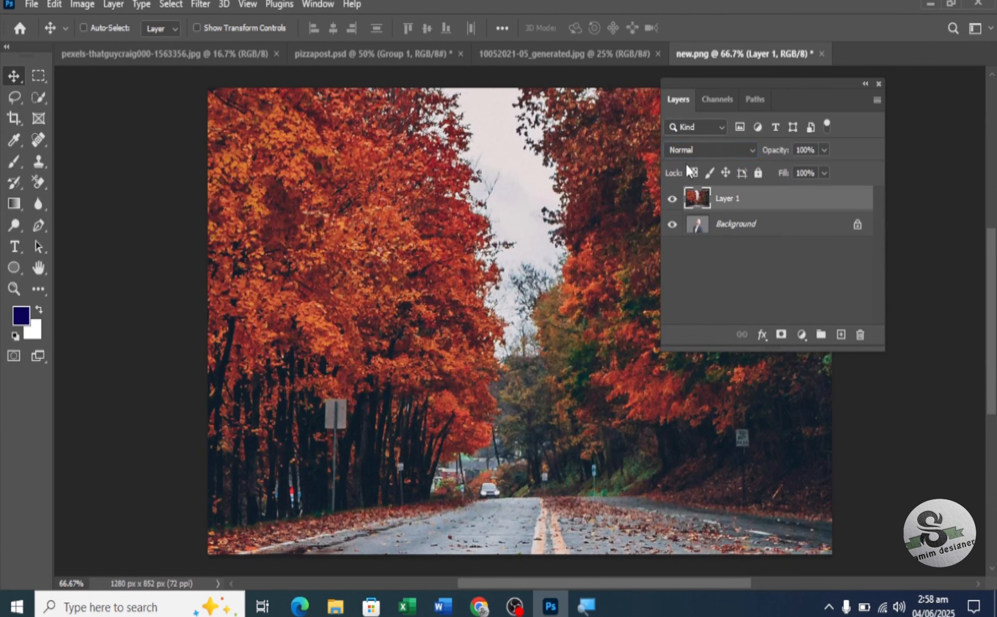
pyautogui.click(696, 151)
pyautogui.click(697, 152)
pyautogui.press('Down')
pyautogui.press('Down')
pyautogui.press('Down')
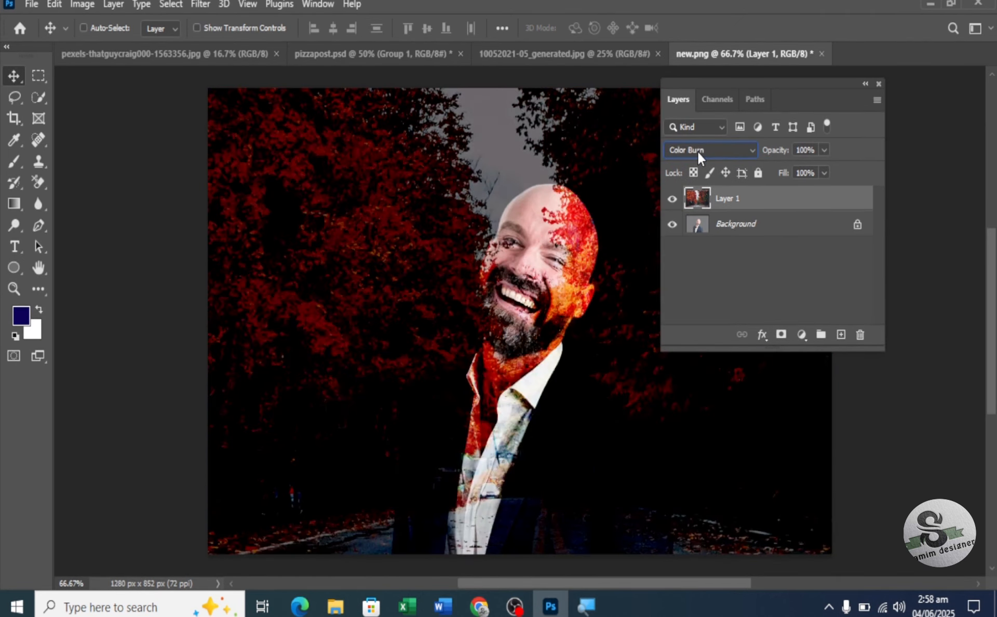
pyautogui.press('Down')
pyautogui.press('Up')
pyautogui.press('Up')
pyautogui.press('Up')
pyautogui.press('Up')
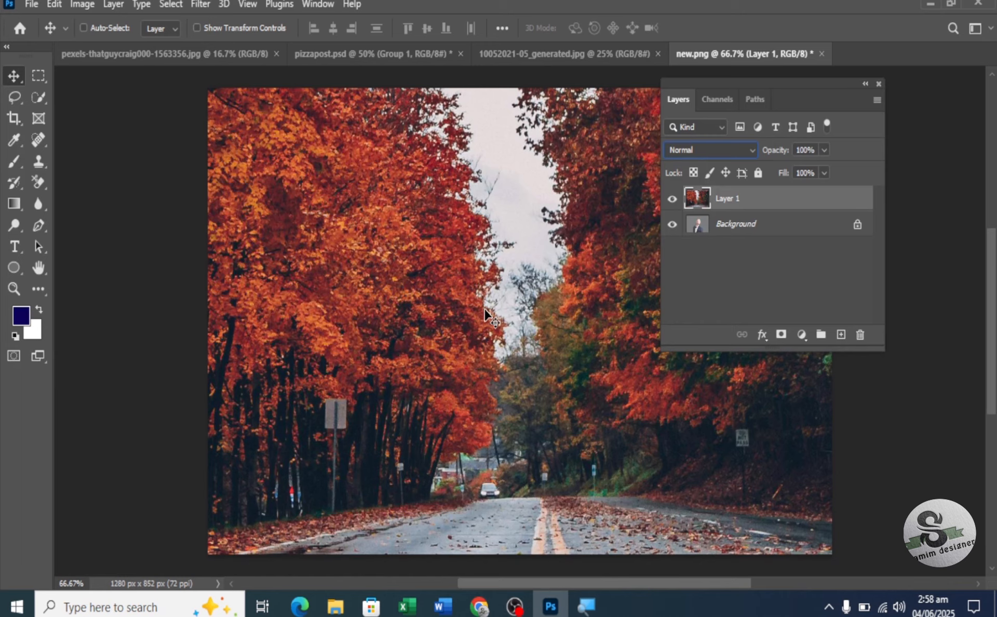
pyautogui.press('Delete')
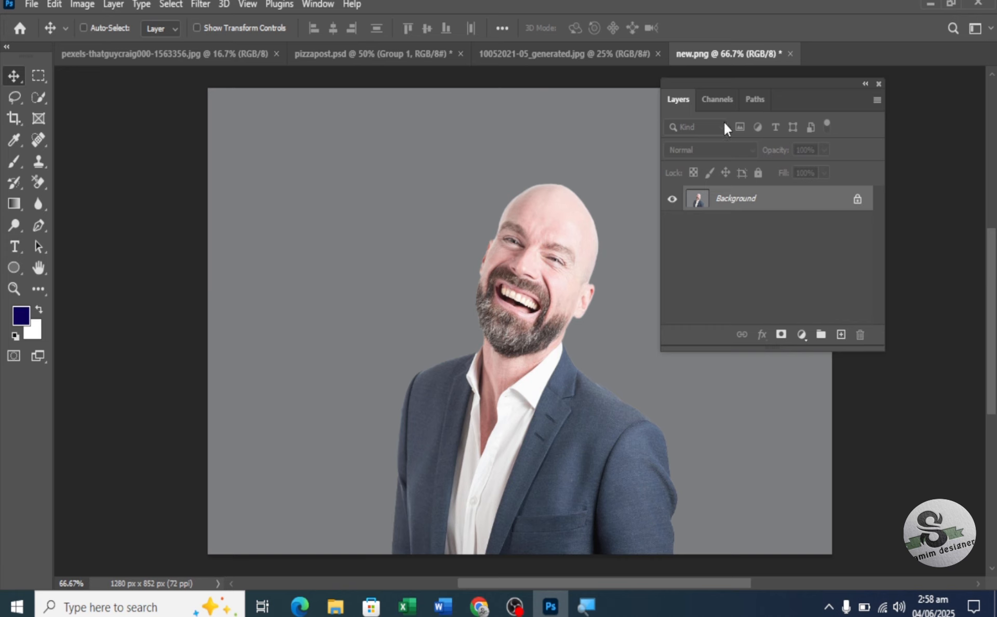
# Step: Copy the autumn road photo from pexels-thatguycraig000-1563356.jpg onto the portrait in new.png
pyautogui.click(244, 57)
pyautogui.click(358, 57)
pyautogui.click(230, 54)
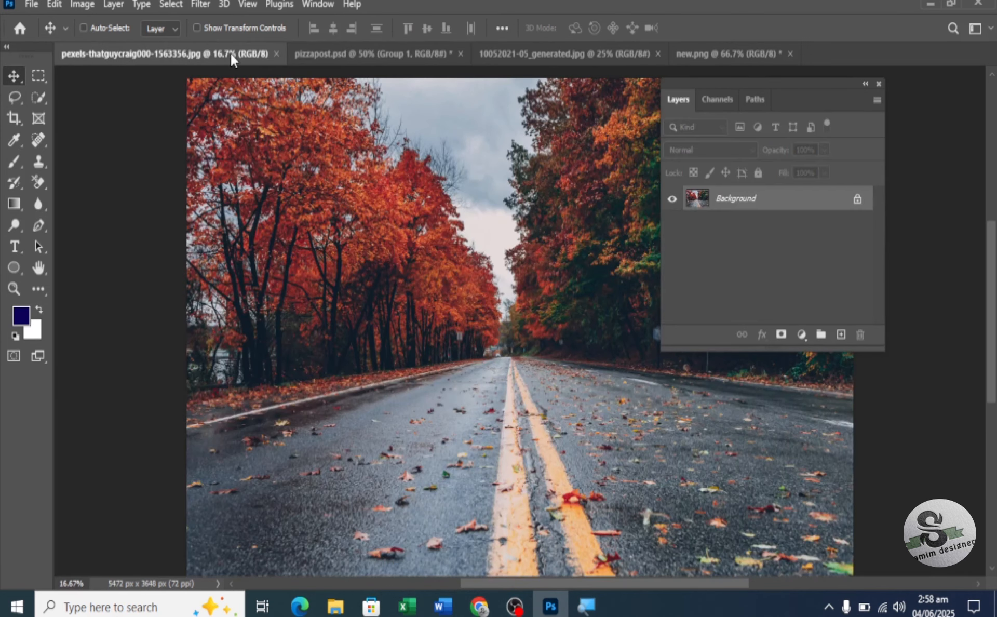
pyautogui.click(521, 49)
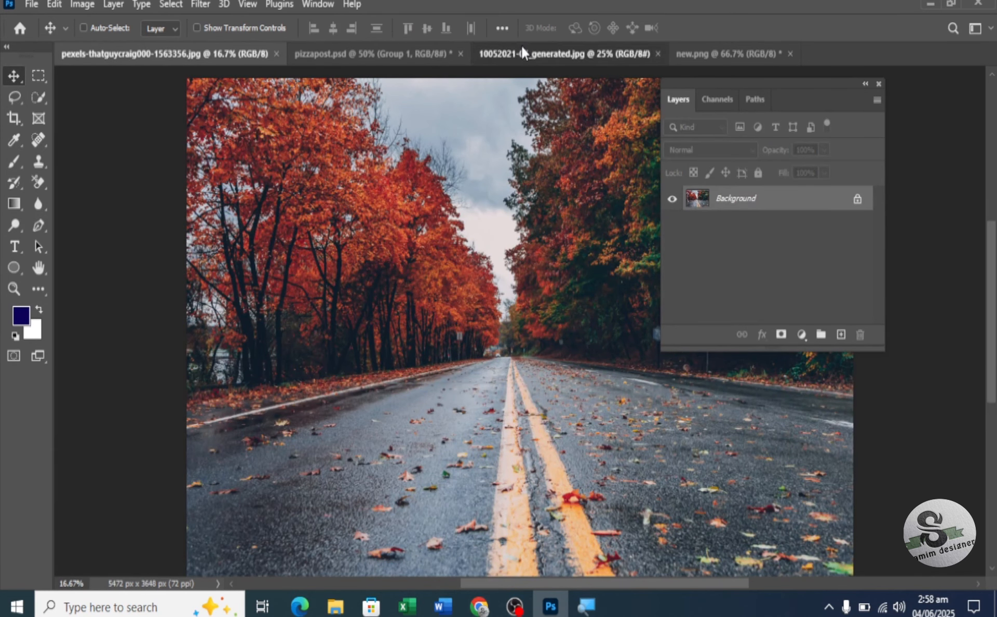
pyautogui.click(690, 55)
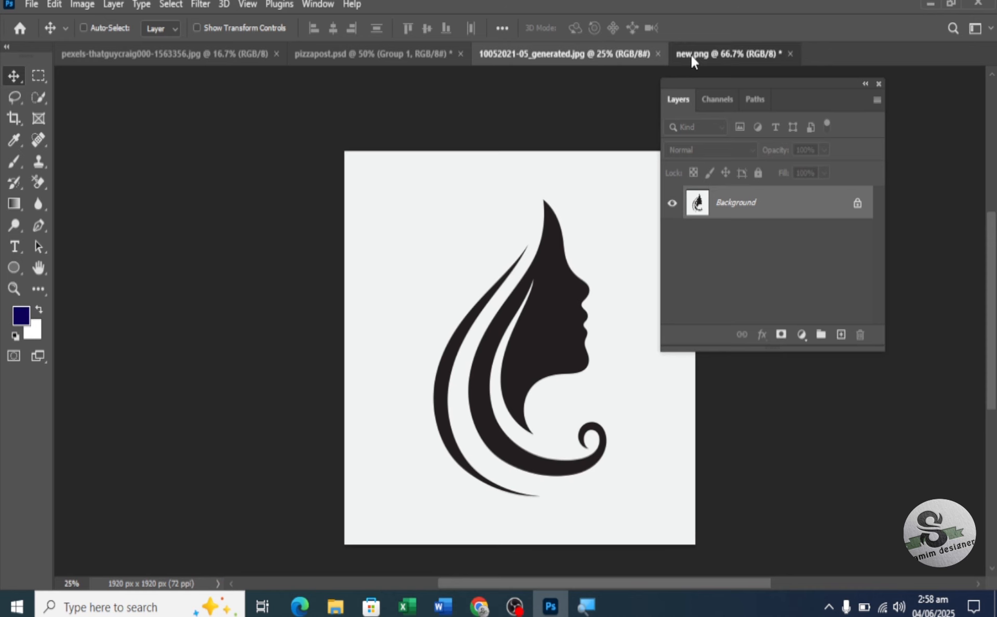
pyautogui.click(492, 48)
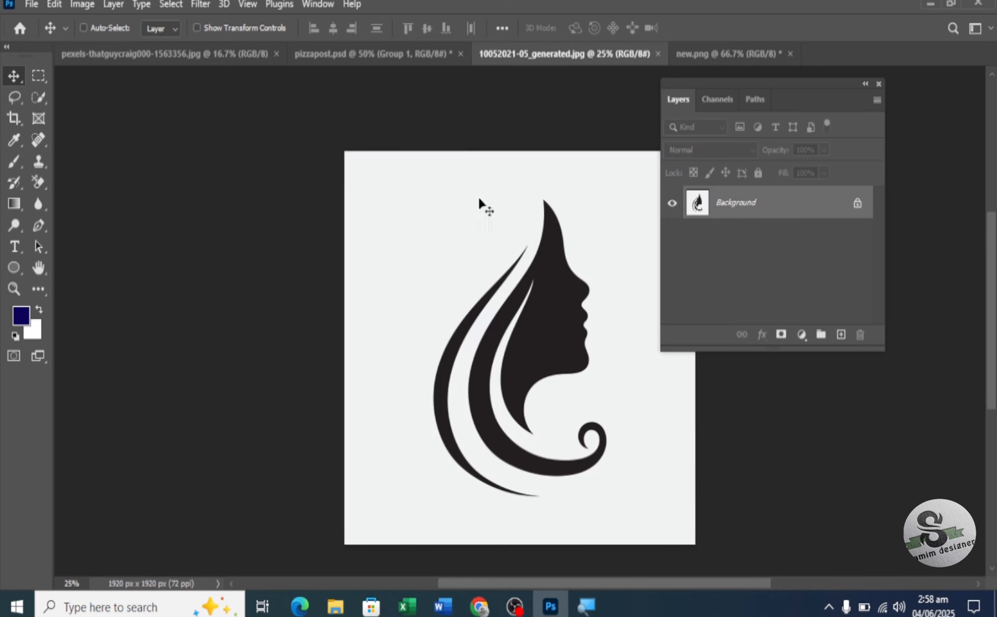
pyautogui.click(193, 54)
pyautogui.moveTo(315, 187); pyautogui.dragTo(406, 312)
# Step: Scale the road photo layer to 15.04% and position it over the man's head and chest
pyautogui.hotkey('ctrl', '-')
pyautogui.hotkey('ctrl', '-')
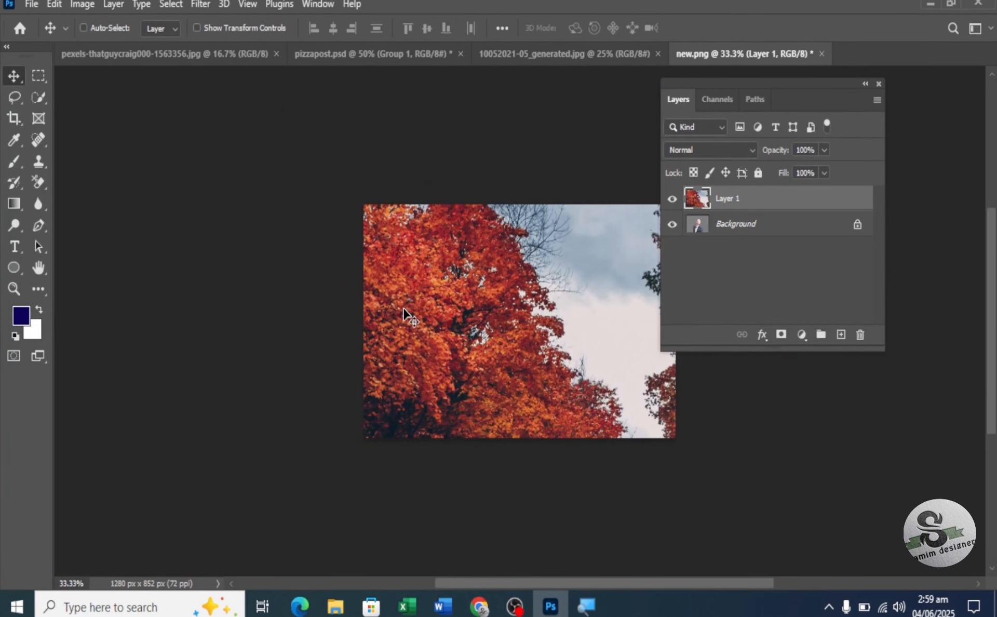
pyautogui.hotkey('ctrl', 't')
pyautogui.moveTo(252, 35); pyautogui.dragTo(192, 40)
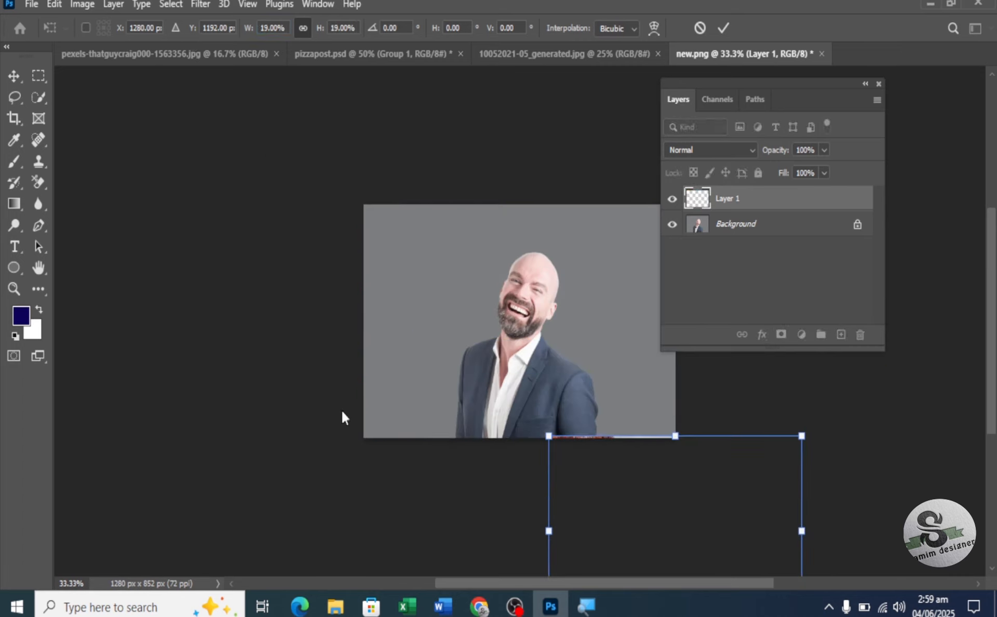
pyautogui.moveTo(682, 536); pyautogui.dragTo(520, 337)
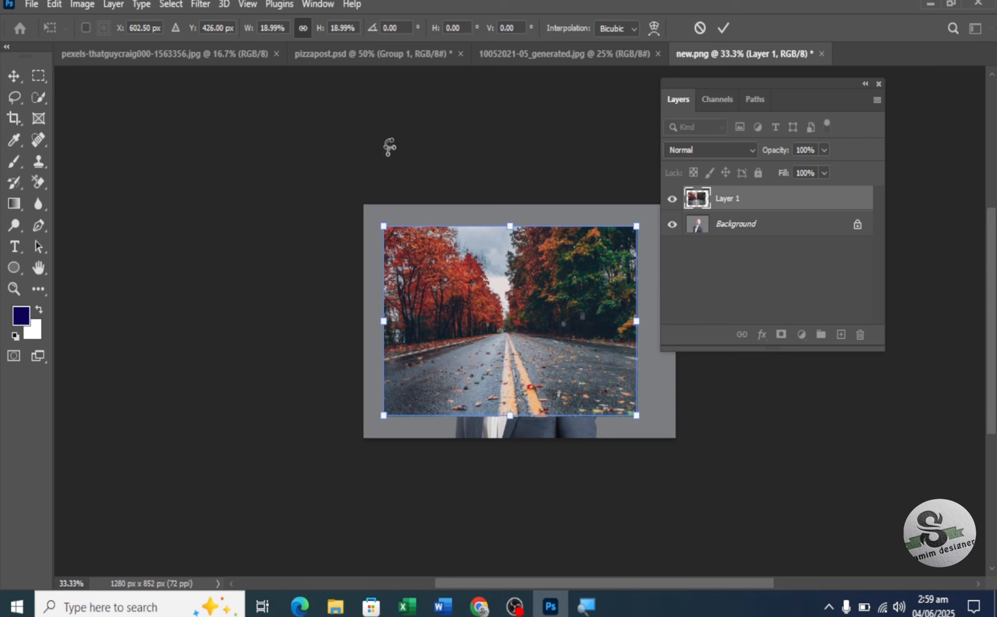
pyautogui.moveTo(384, 227); pyautogui.dragTo(417, 253)
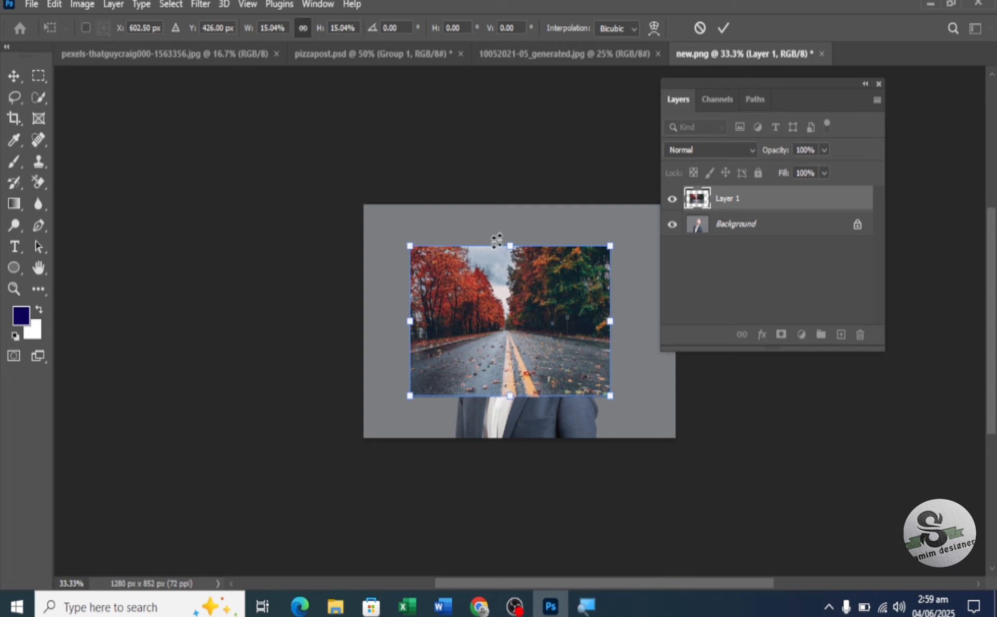
pyautogui.click(723, 27)
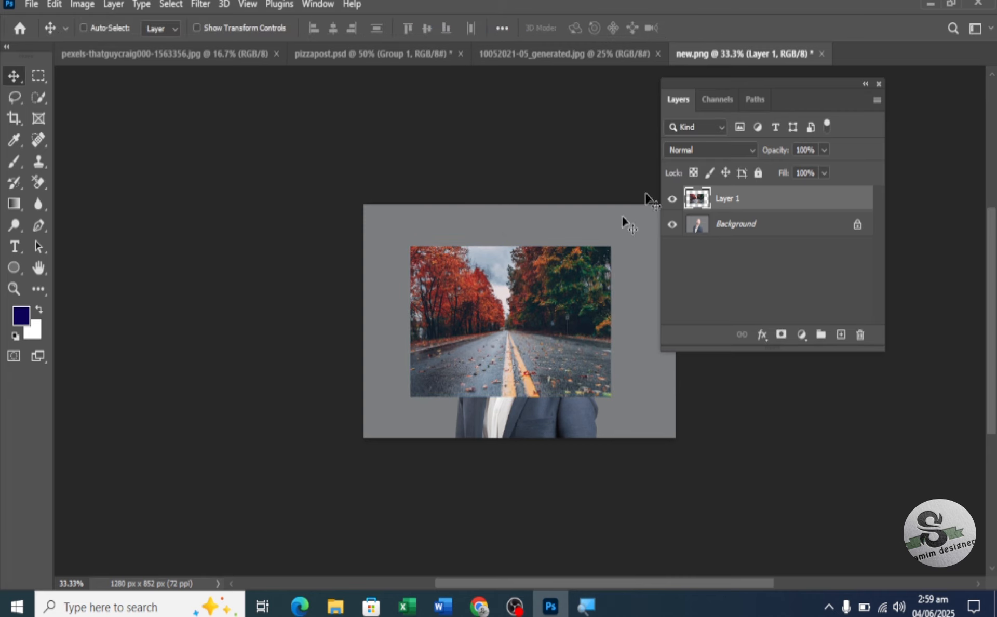
# Step: Lock the transparent pixels of Layer 1 and shift the road photo slightly to the right
pyautogui.hotkey('ctrl', '0')
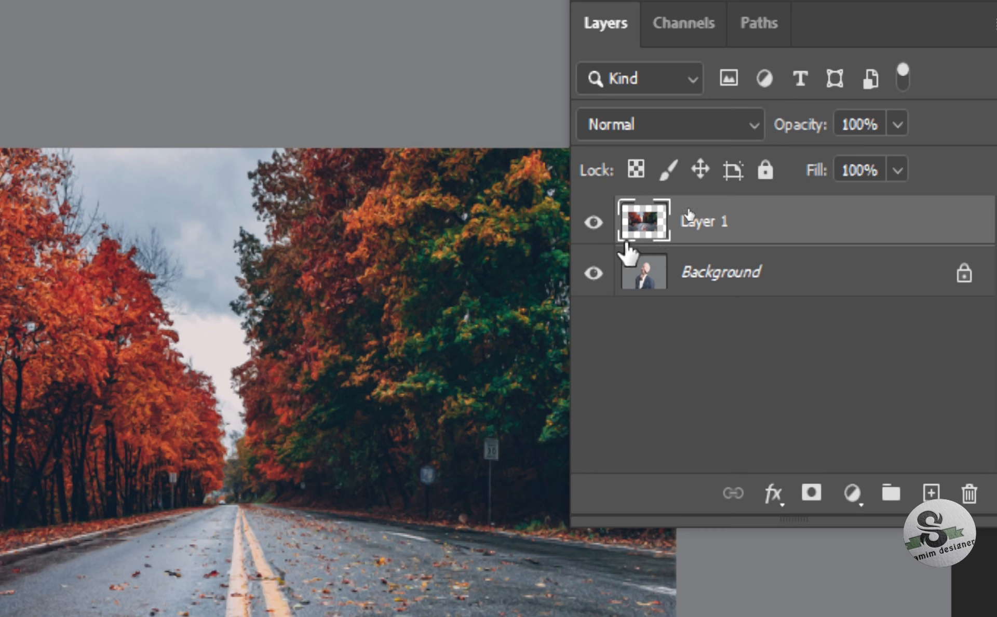
pyautogui.click(640, 175)
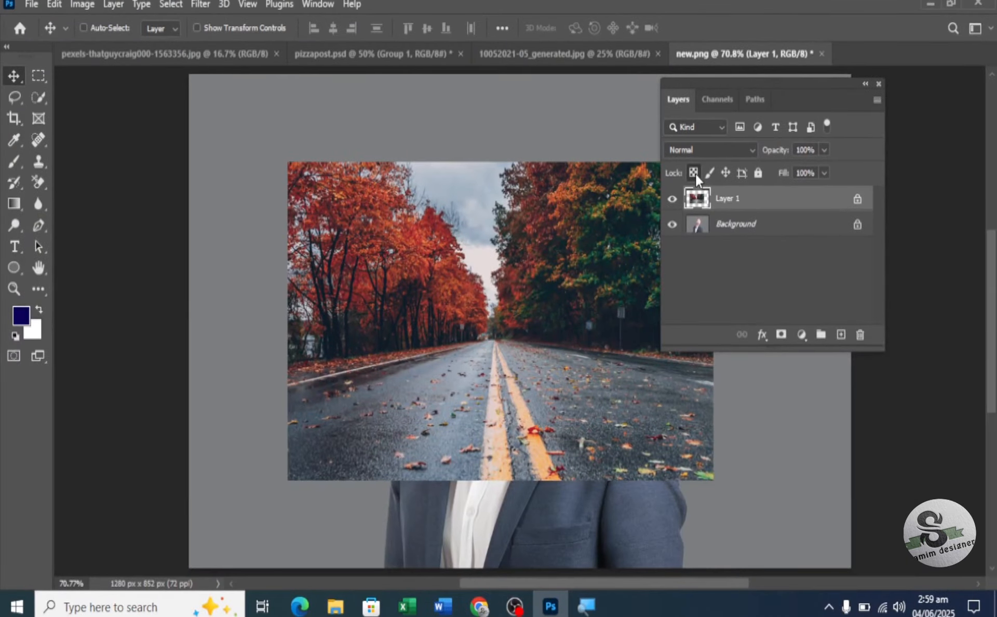
pyautogui.moveTo(445, 257)
pyautogui.mouseDown()
pyautogui.moveTo(477, 206)
pyautogui.moveTo(465, 257)
pyautogui.mouseUp()
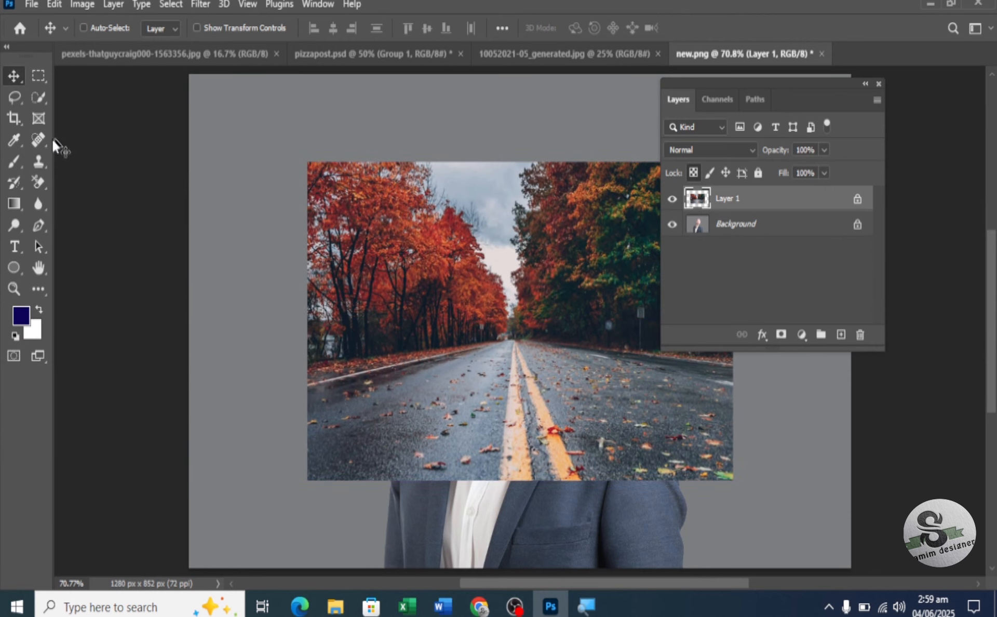
# Step: Brush dark blue strokes over the road photo's upper-left trees and across its left edge
pyautogui.click(16, 157)
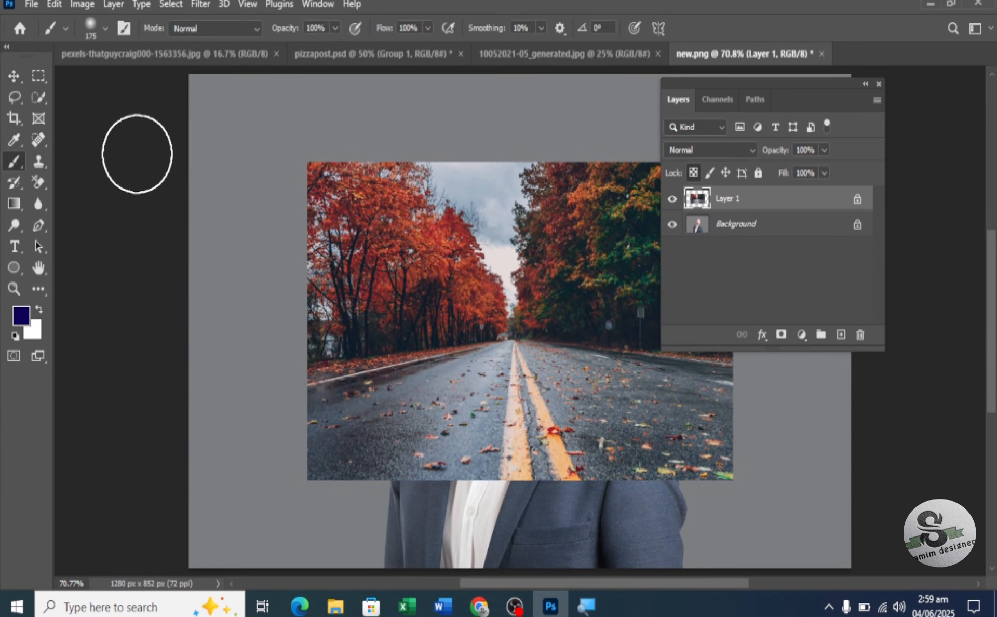
pyautogui.moveTo(336, 196); pyautogui.dragTo(471, 251)
pyautogui.moveTo(273, 156); pyautogui.dragTo(262, 205)
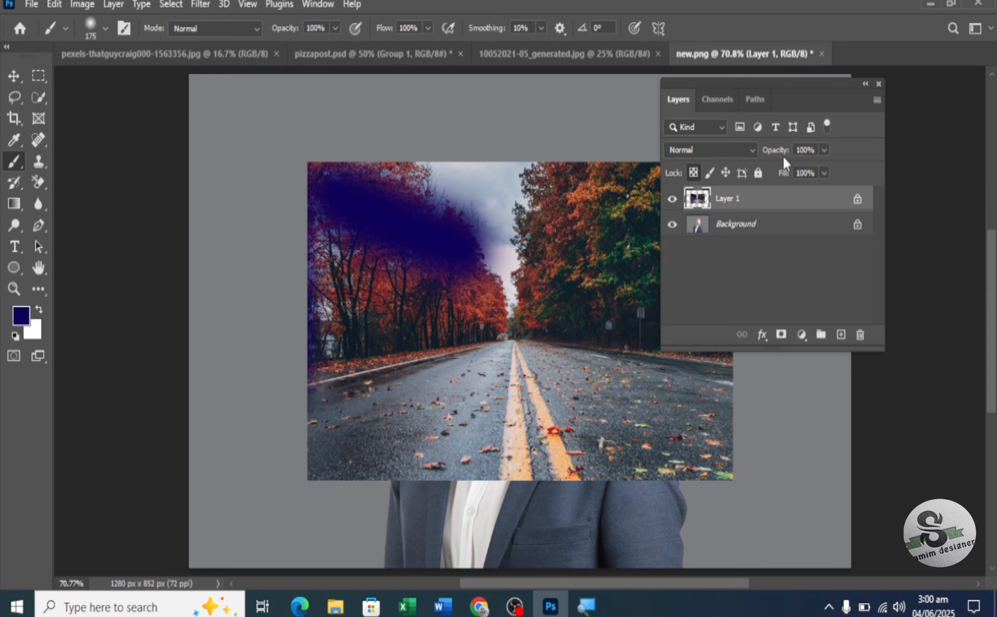
# Step: Lower Layer 1's opacity to reveal the portrait underneath, and set it back to 100%
pyautogui.moveTo(767, 151); pyautogui.dragTo(763, 153)
pyautogui.click(802, 150)
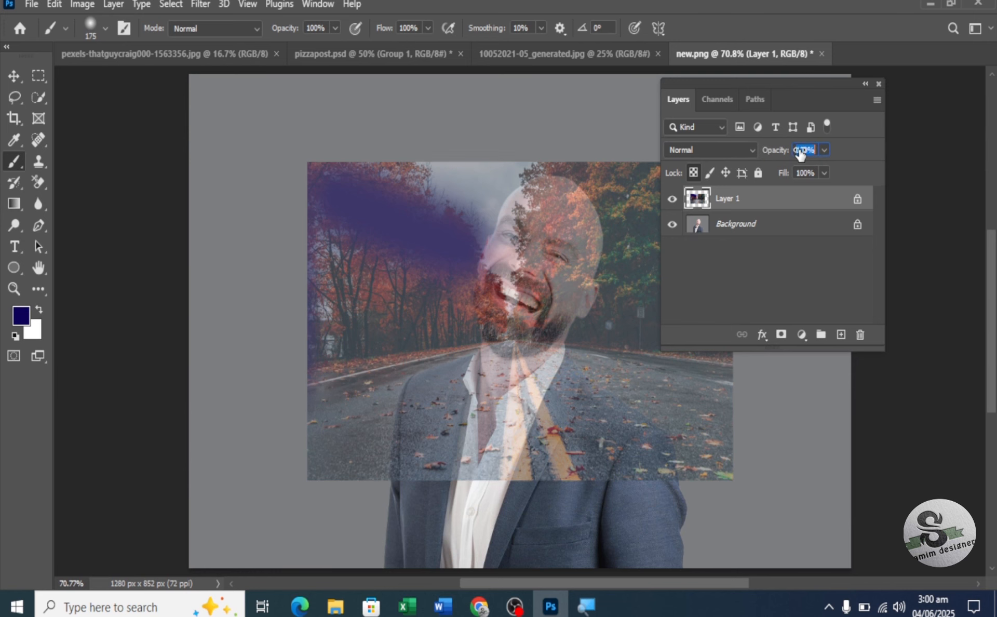
pyautogui.write('100')
pyautogui.press('Return')
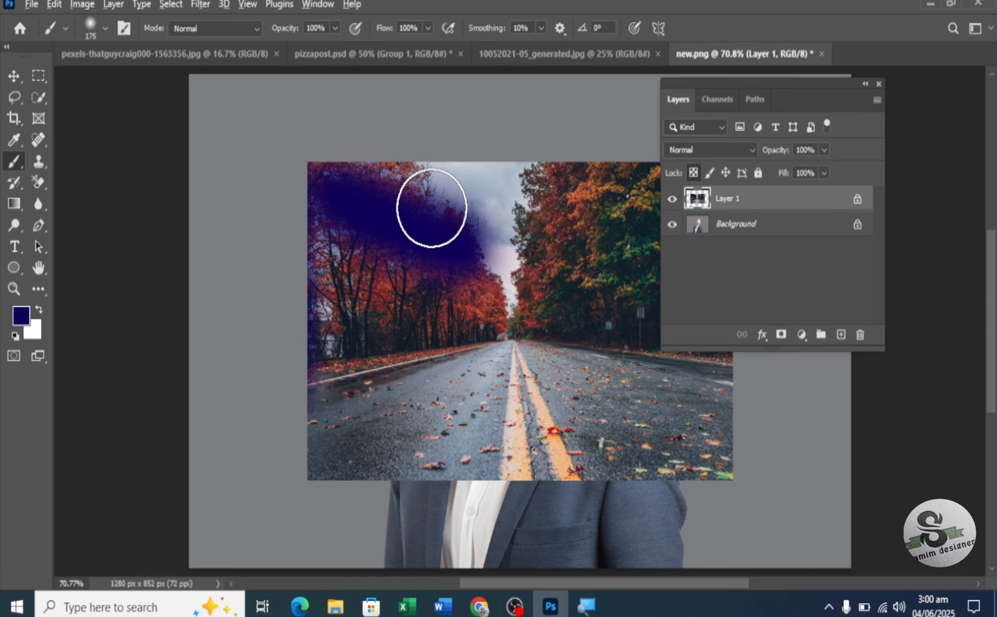
# Step: Try filling Layer 1 with the foreground color, and undo the fill and the brush strokes
pyautogui.hotkey('alt', 'BackSpace')
pyautogui.hotkey('ctrl', 'z')
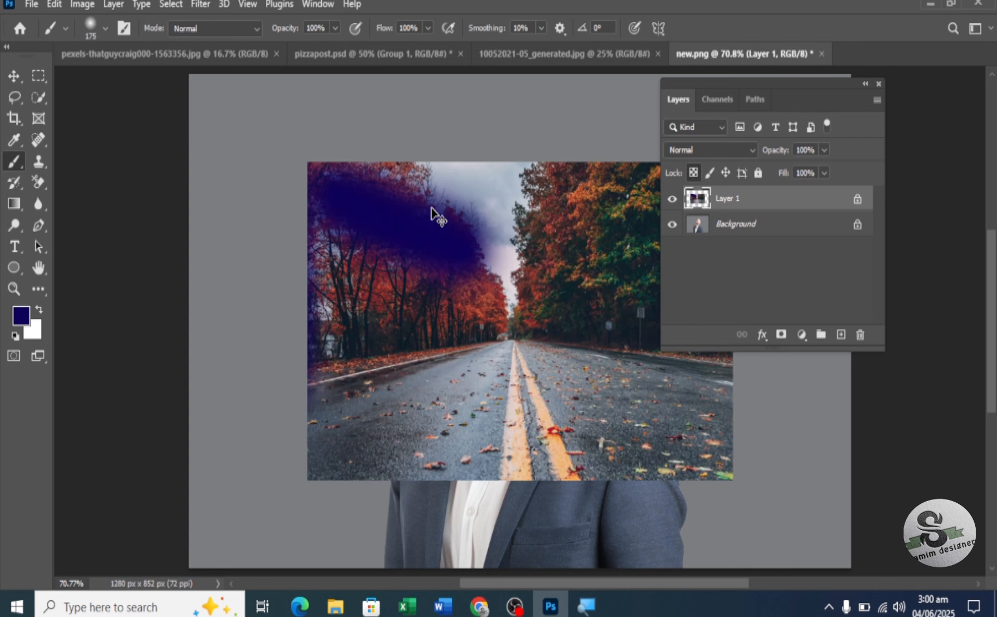
pyautogui.hotkey('ctrl', 'z')
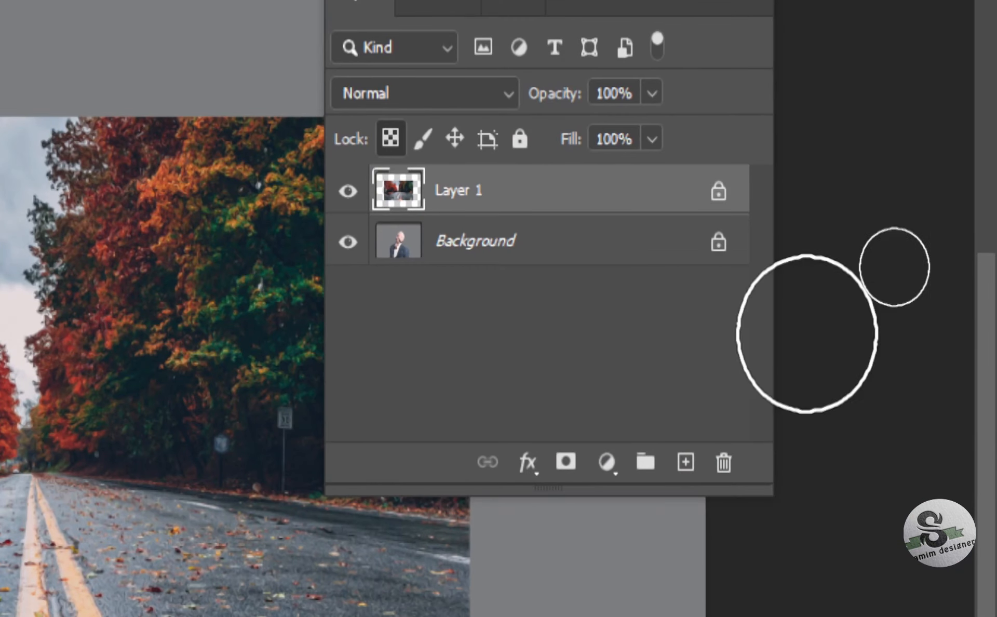
# Step: Unlock the transparent pixels of Layer 1
pyautogui.click(391, 137)
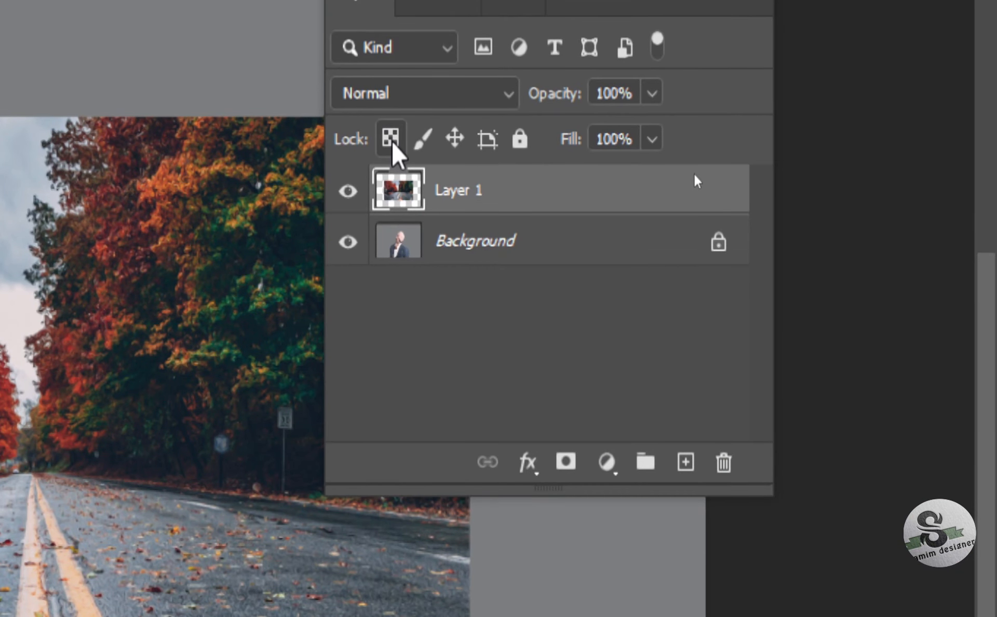
# Step: Lock Layer 1's image pixels, move the road photo slightly down the canvas, and release the lock
pyautogui.click(419, 137)
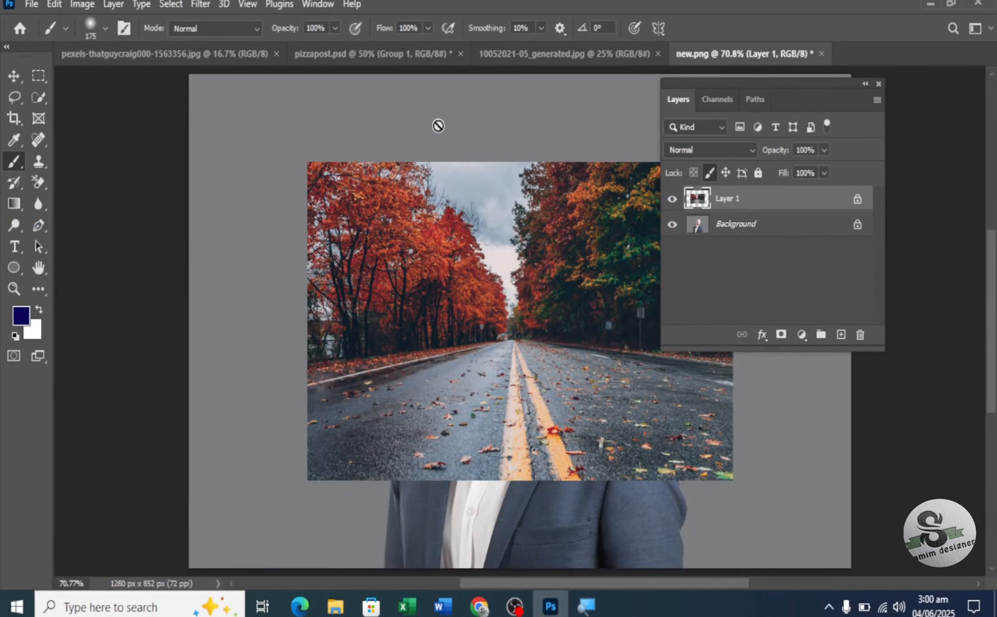
pyautogui.click(14, 76)
pyautogui.moveTo(445, 278); pyautogui.dragTo(451, 304)
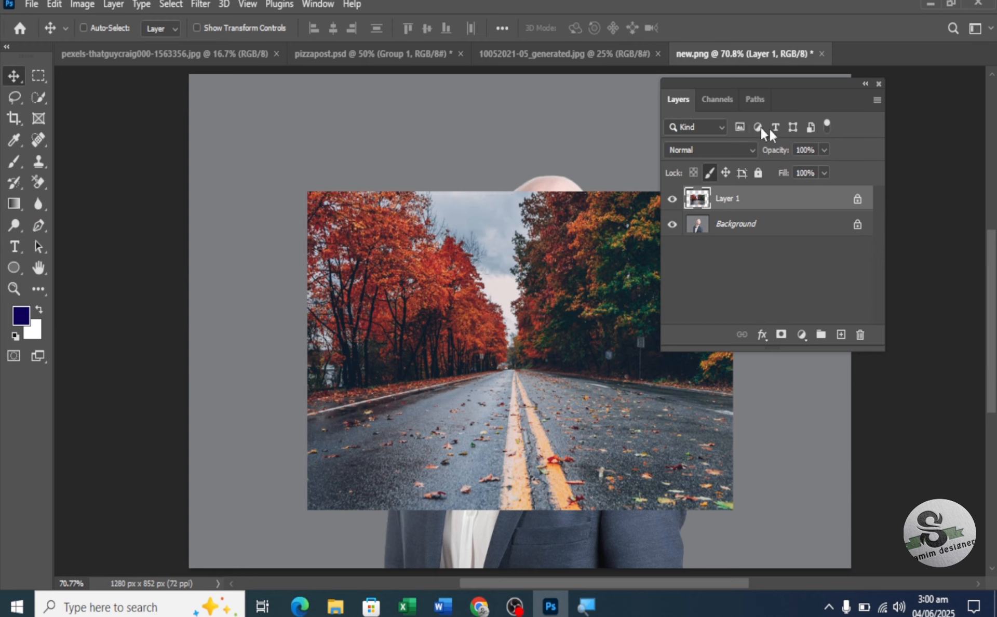
pyautogui.click(709, 174)
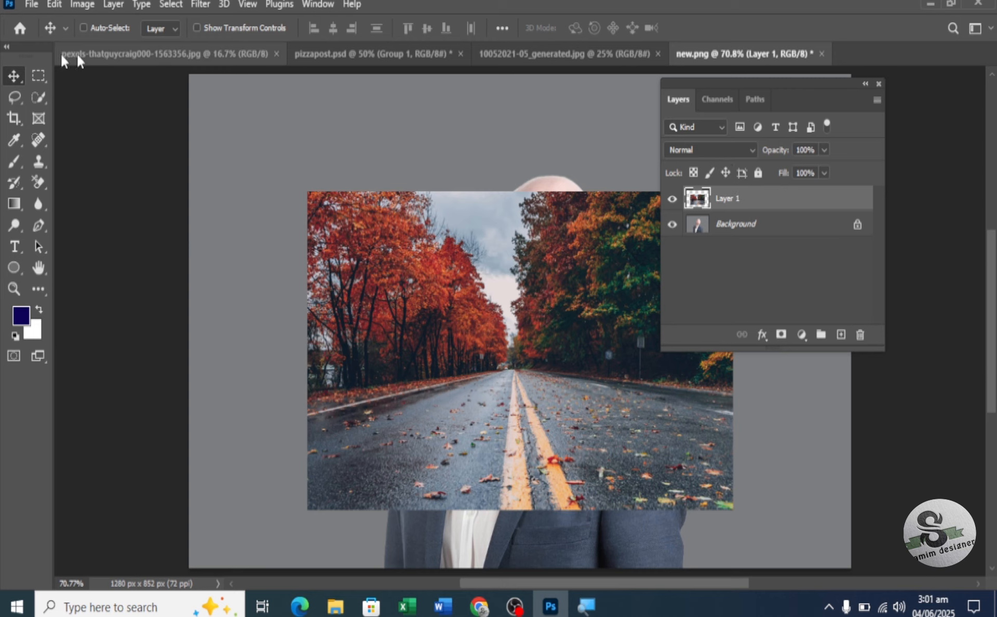
# Step: Try to move Layer 1 with its position locked, release that lock, and toggle the full layer lock on and off
pyautogui.click(726, 173)
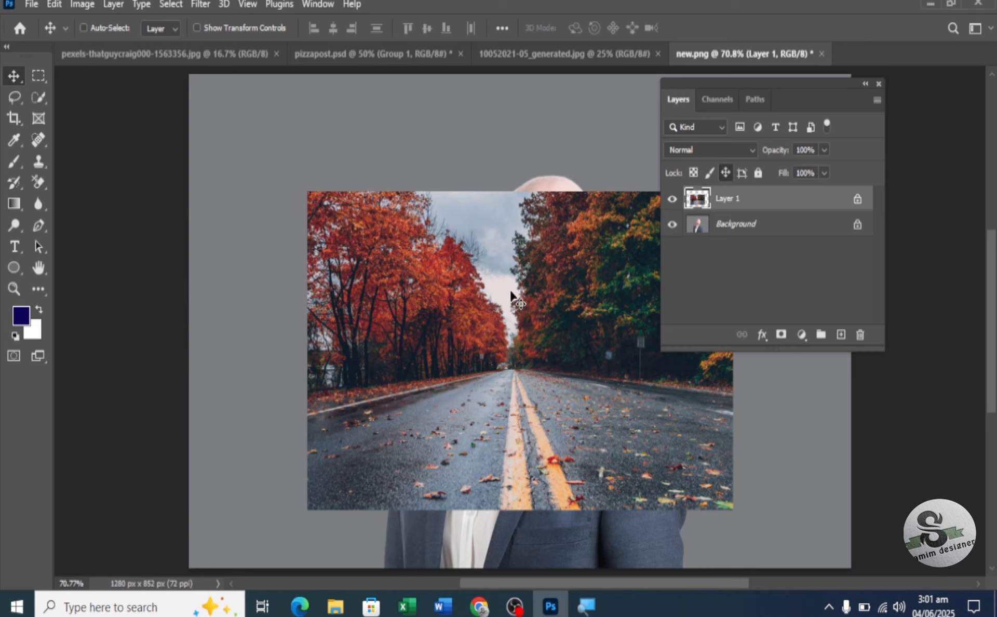
pyautogui.moveTo(511, 295); pyautogui.dragTo(523, 212)
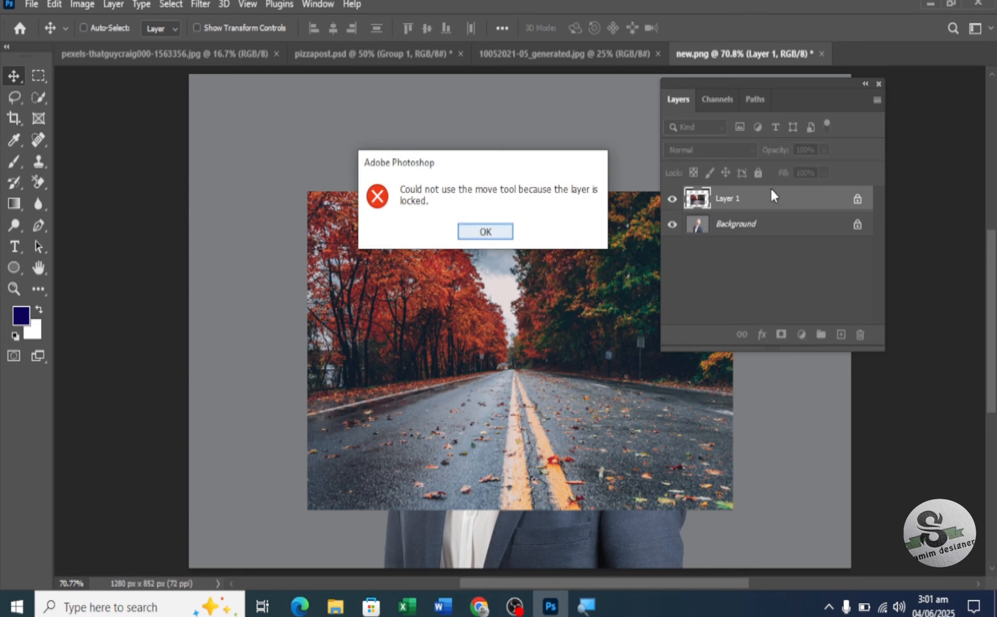
pyautogui.click(480, 231)
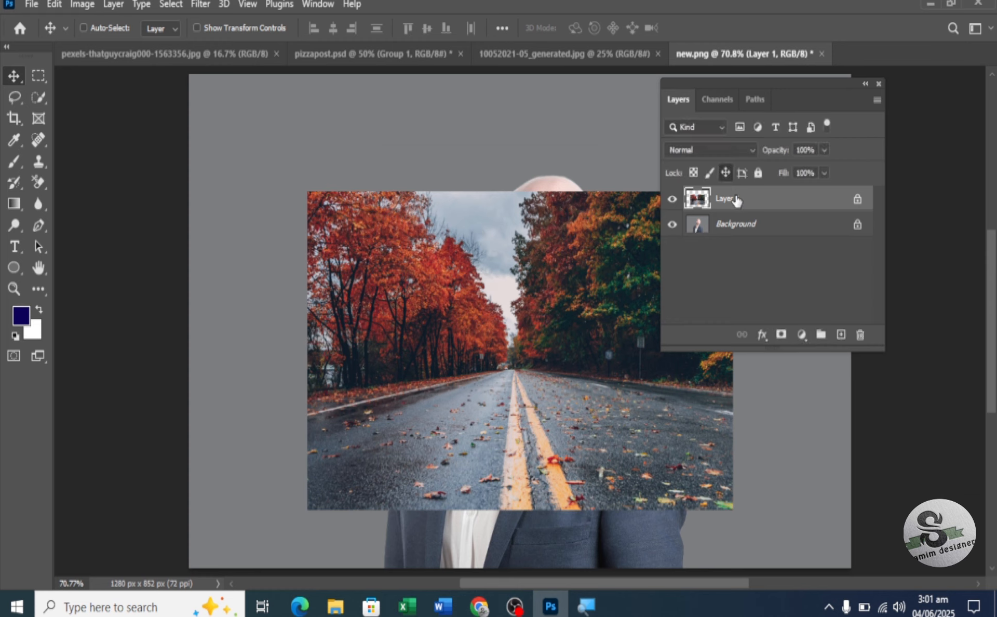
pyautogui.click(727, 172)
pyautogui.click(758, 174)
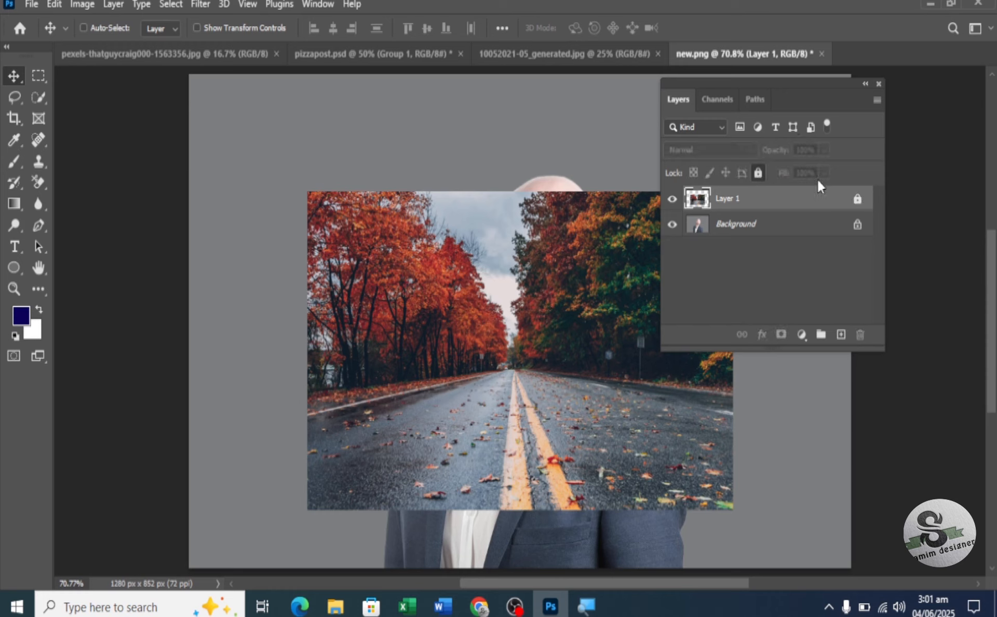
pyautogui.click(758, 174)
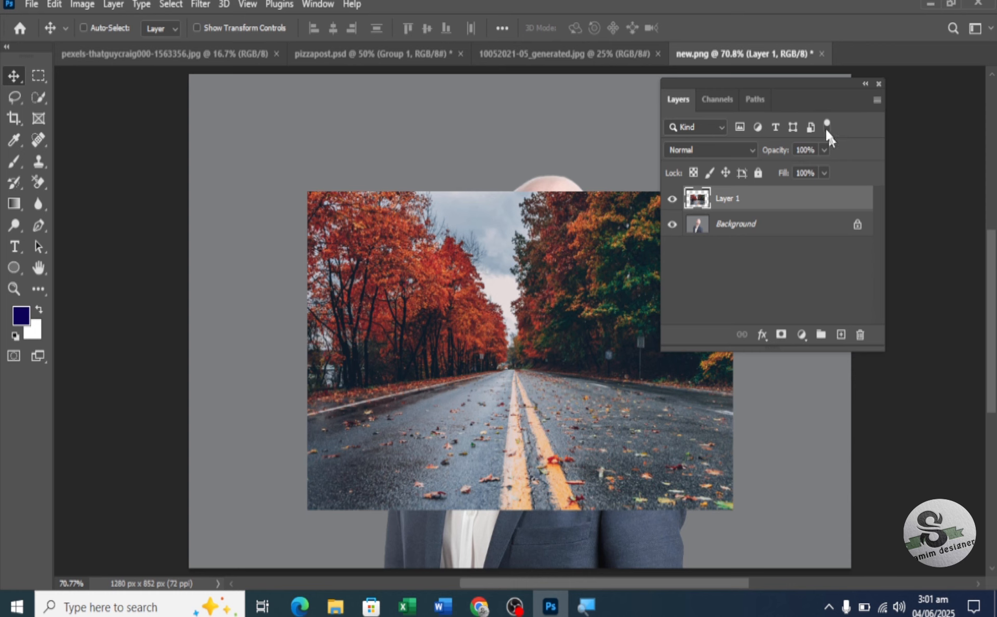
# Step: Switch to pizzapost.psd, filter its layer list to pixel layers, and make the Layers panel taller beside the poster
pyautogui.click(587, 56)
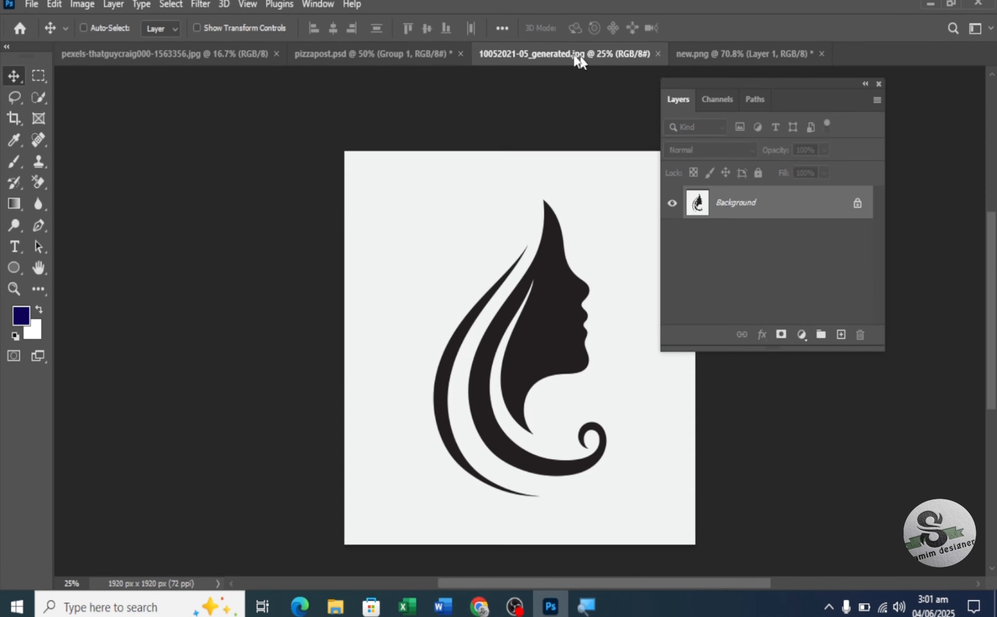
pyautogui.click(380, 49)
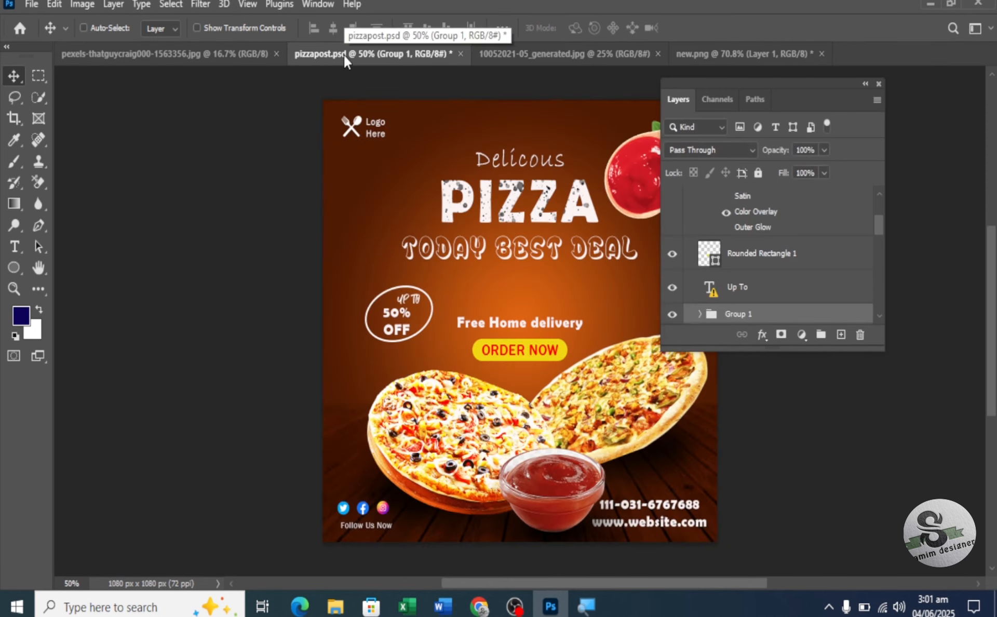
pyautogui.moveTo(783, 85); pyautogui.dragTo(833, 96)
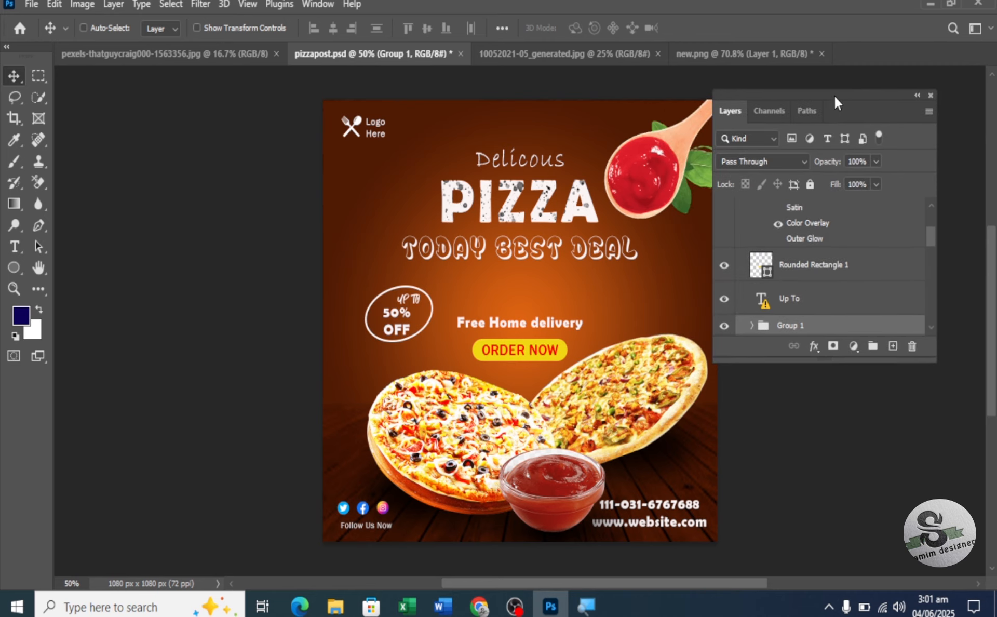
pyautogui.click(792, 139)
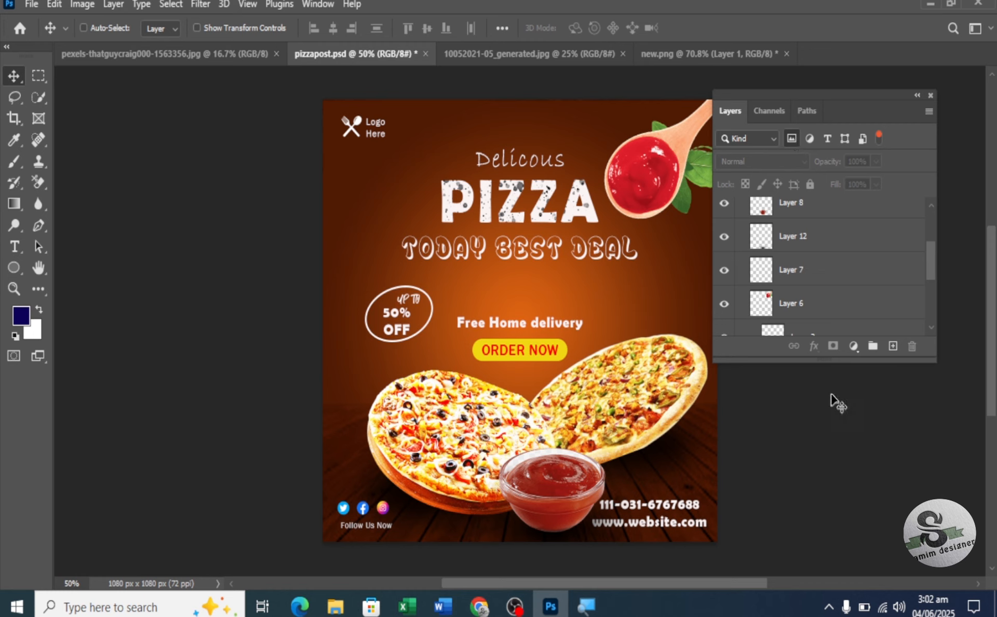
pyautogui.moveTo(827, 362); pyautogui.dragTo(819, 485)
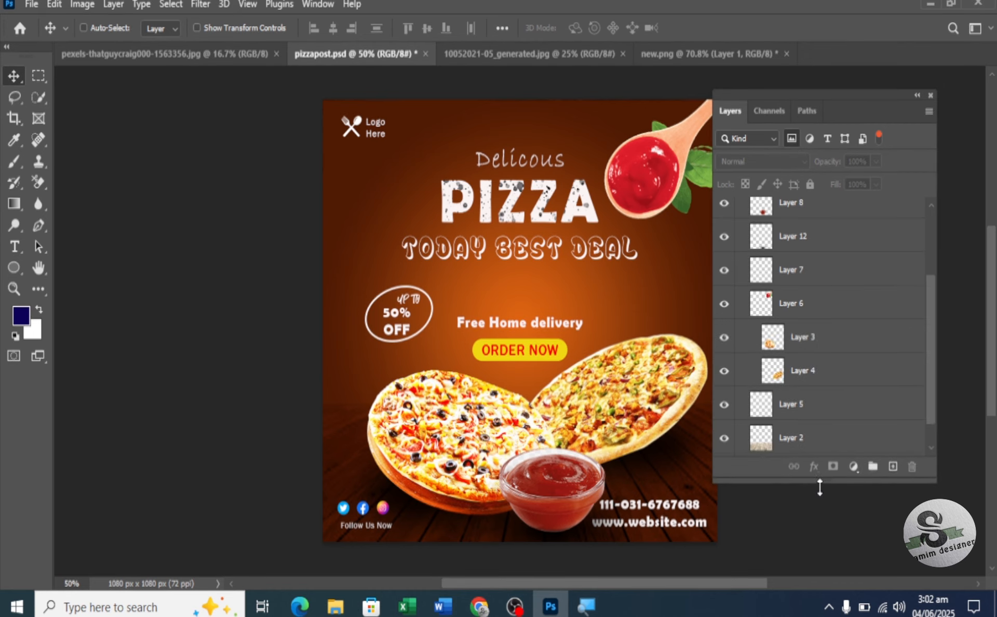
# Step: Hide and reshow Layer 3 and Layer 6, and clear the pixel layer filter
pyautogui.click(722, 338)
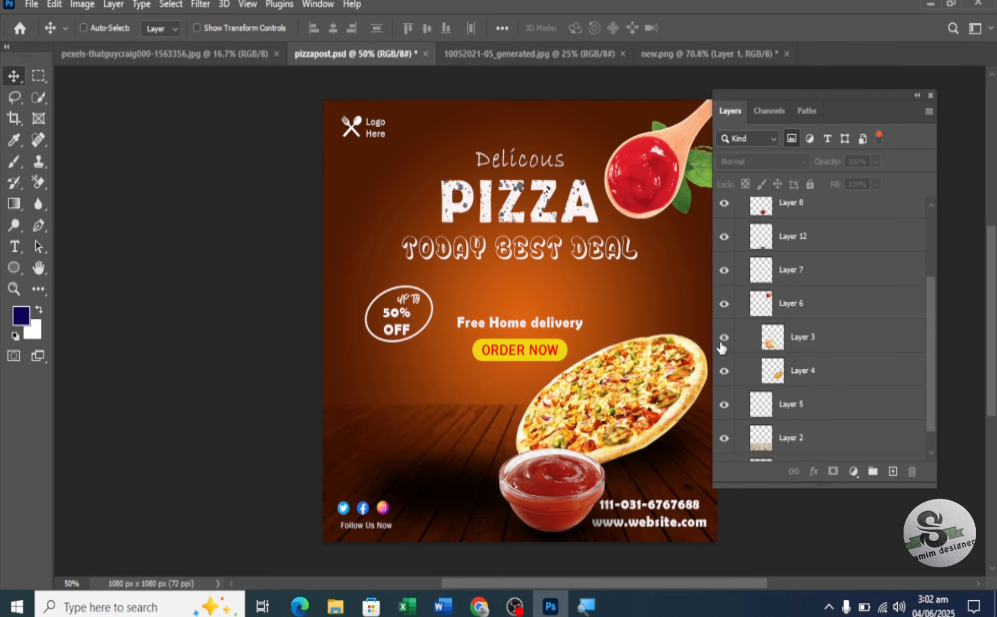
pyautogui.click(723, 338)
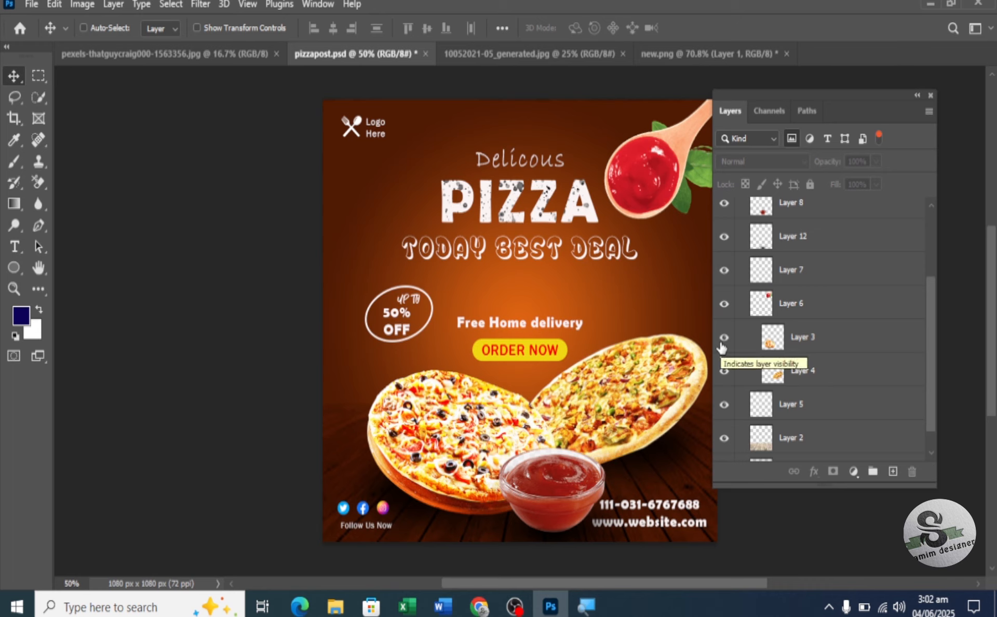
pyautogui.click(724, 304)
pyautogui.click(724, 306)
pyautogui.click(791, 139)
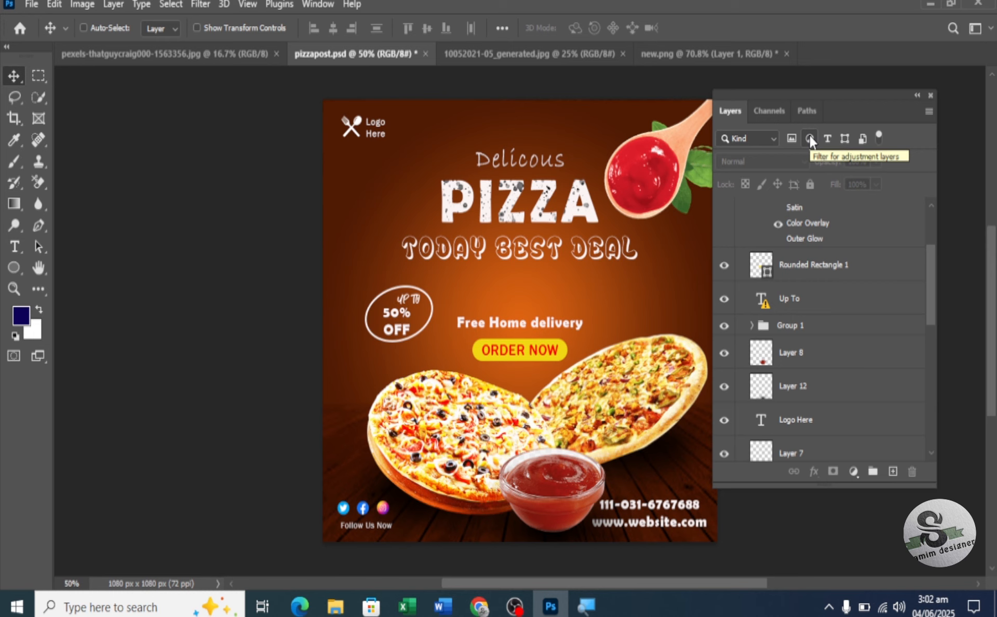
# Step: Filter the layer list by adjustment layers and by type layers in turn, clearing each filter
pyautogui.click(809, 138)
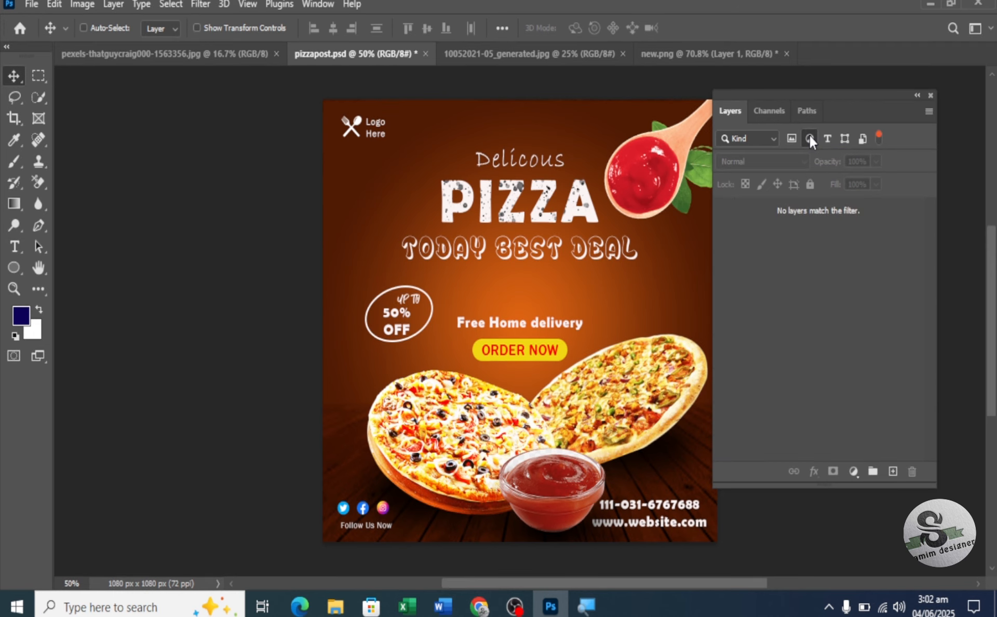
pyautogui.click(810, 138)
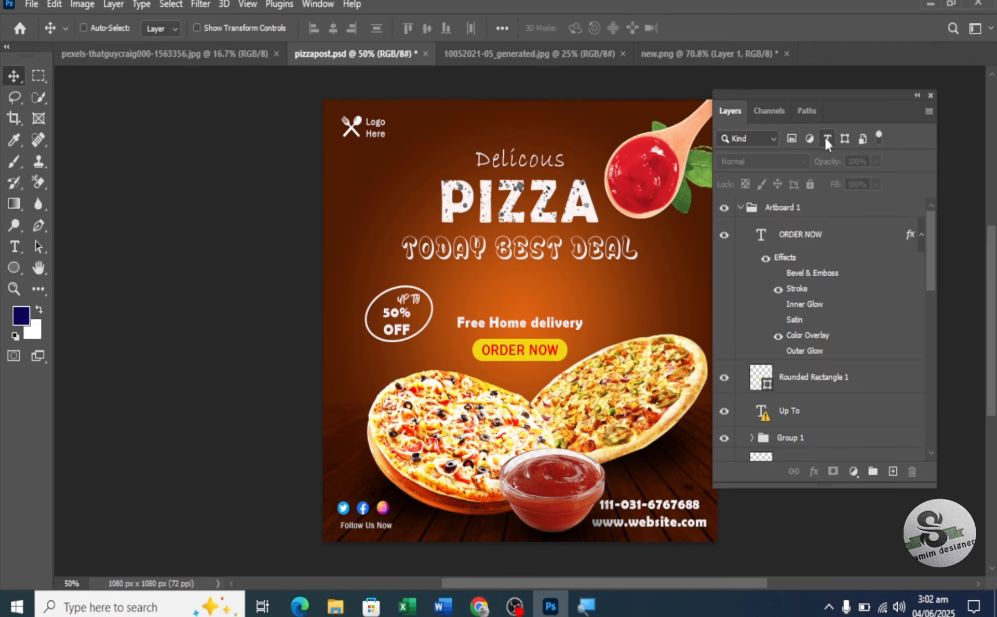
pyautogui.click(826, 139)
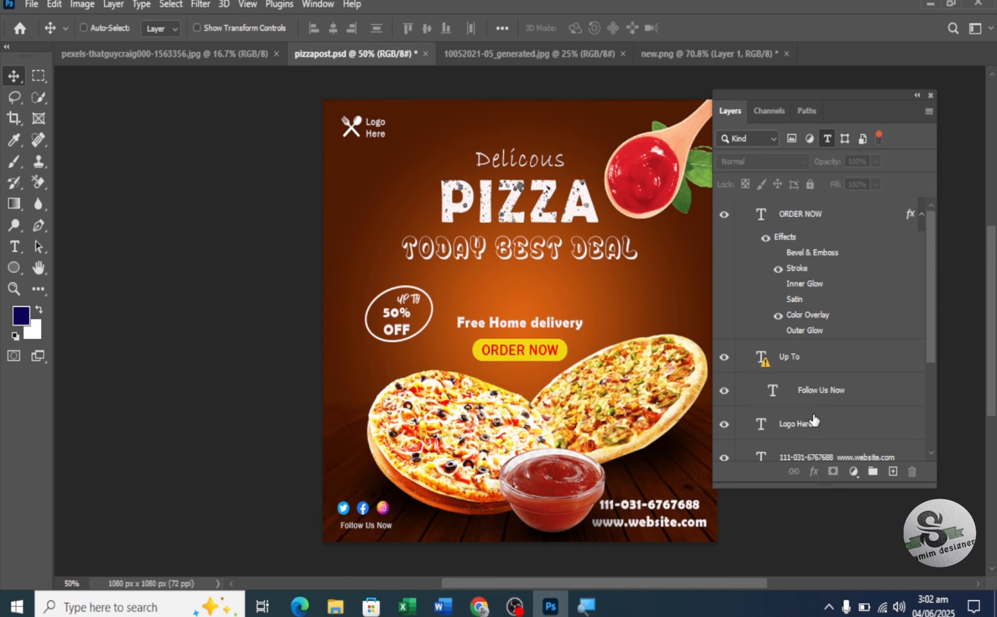
pyautogui.click(826, 139)
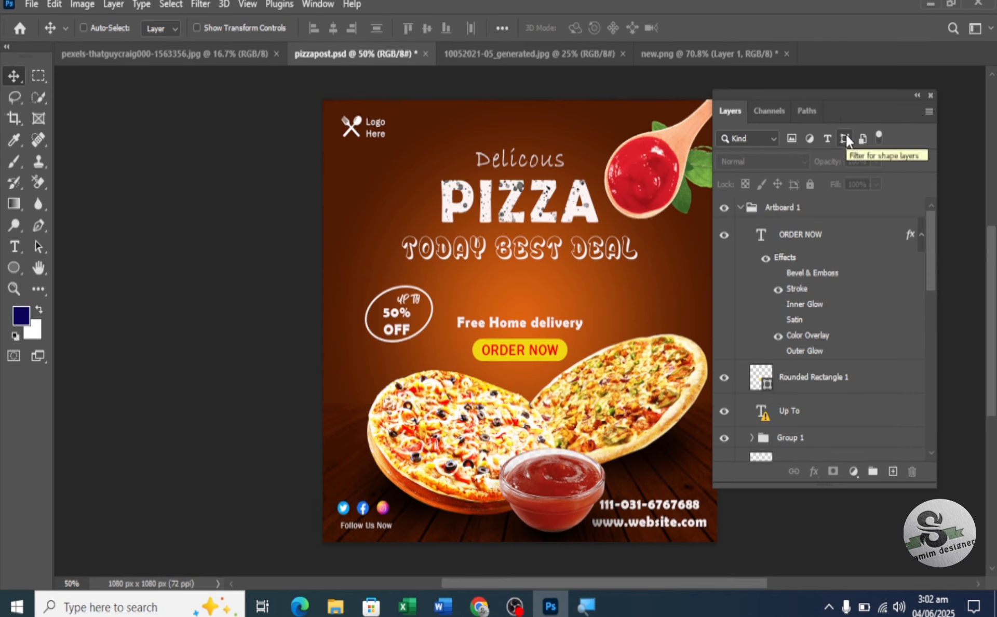
# Step: Filter the list to shape layers, hide and reshow Rounded Rectangle 1 and Ellipse 2, and clear the filter
pyautogui.click(846, 138)
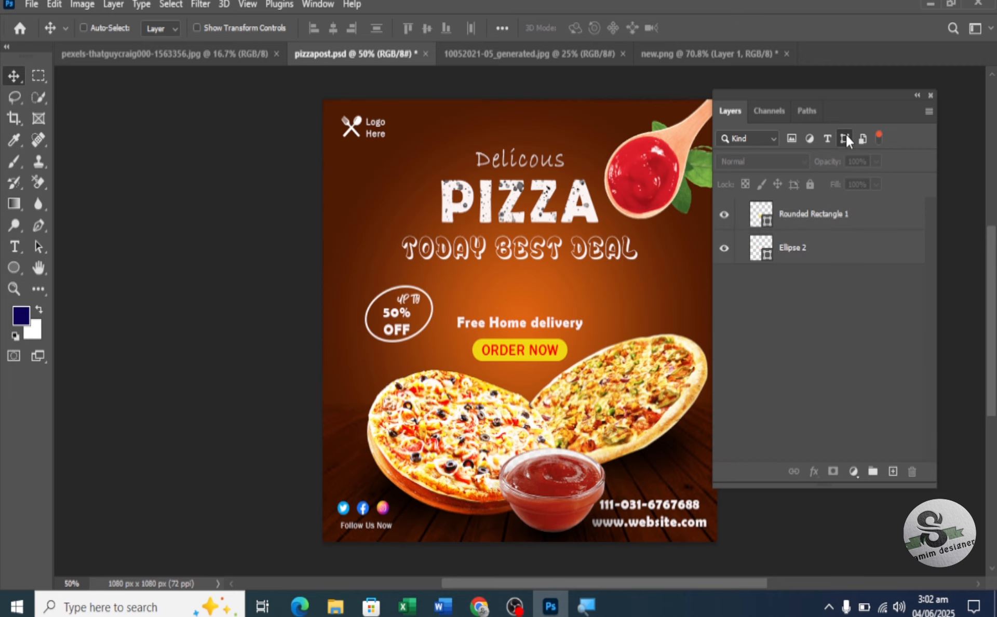
pyautogui.click(725, 215)
pyautogui.click(729, 216)
pyautogui.click(728, 251)
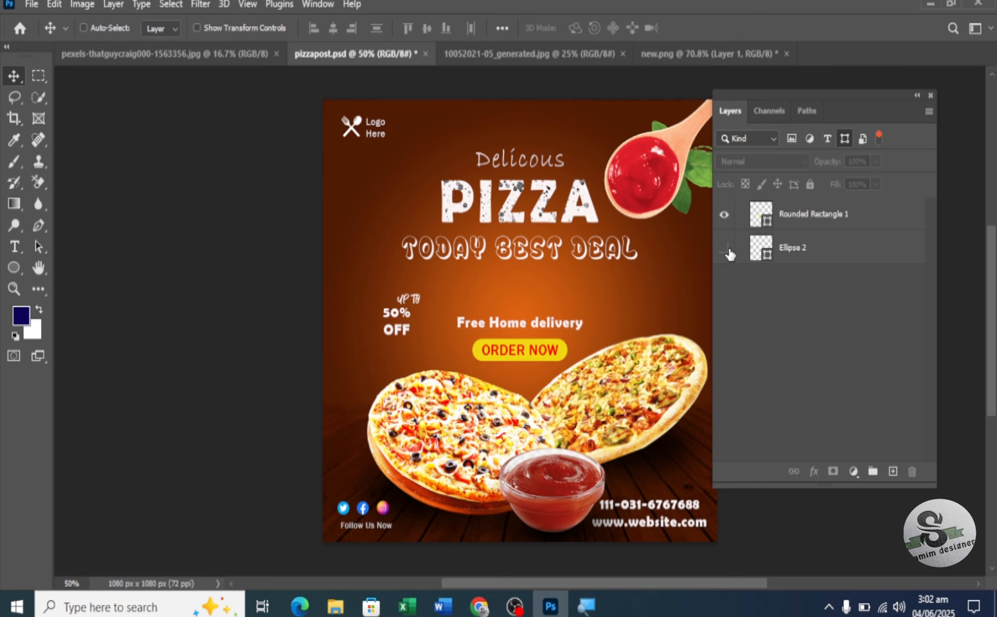
pyautogui.click(725, 249)
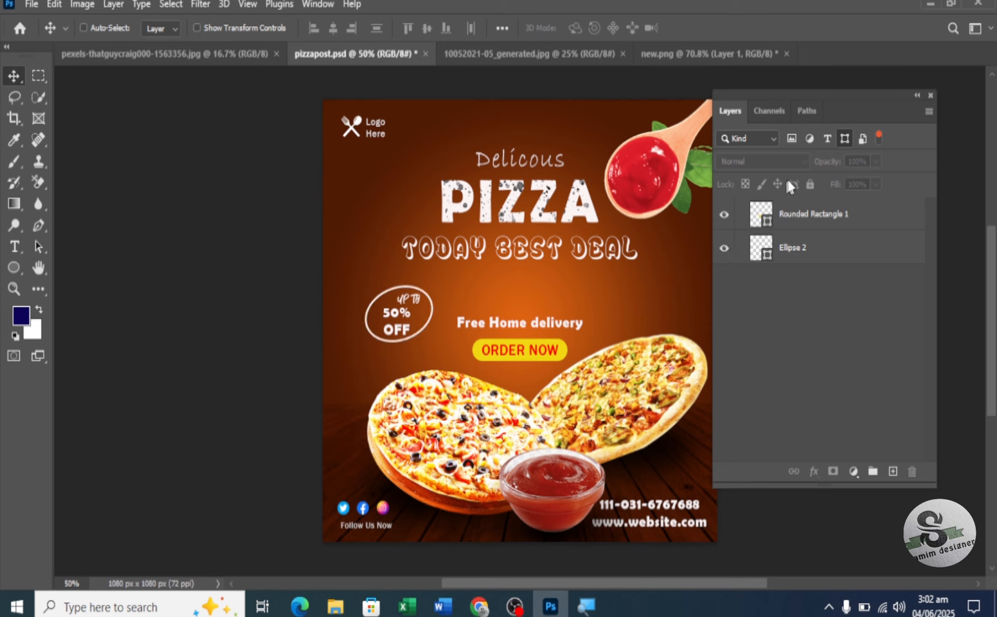
pyautogui.click(839, 139)
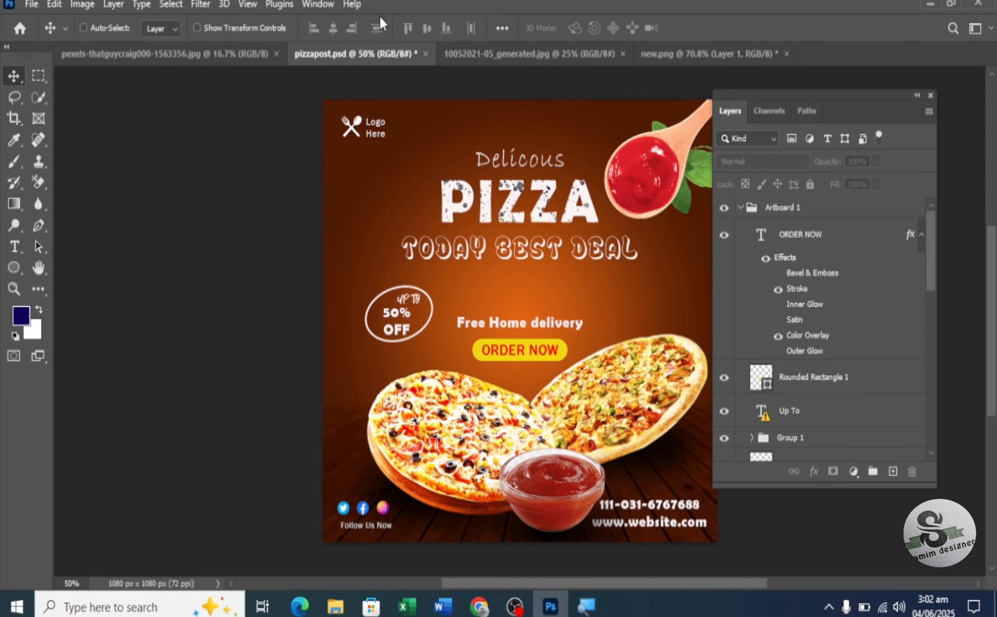
# Step: Open WhatsApp Image 2025-05-18 at 11.53.41 PM and WhatsApp Image 2025-05-18 at 11.55.23 PM from the blending folder
pyautogui.click(31, 4)
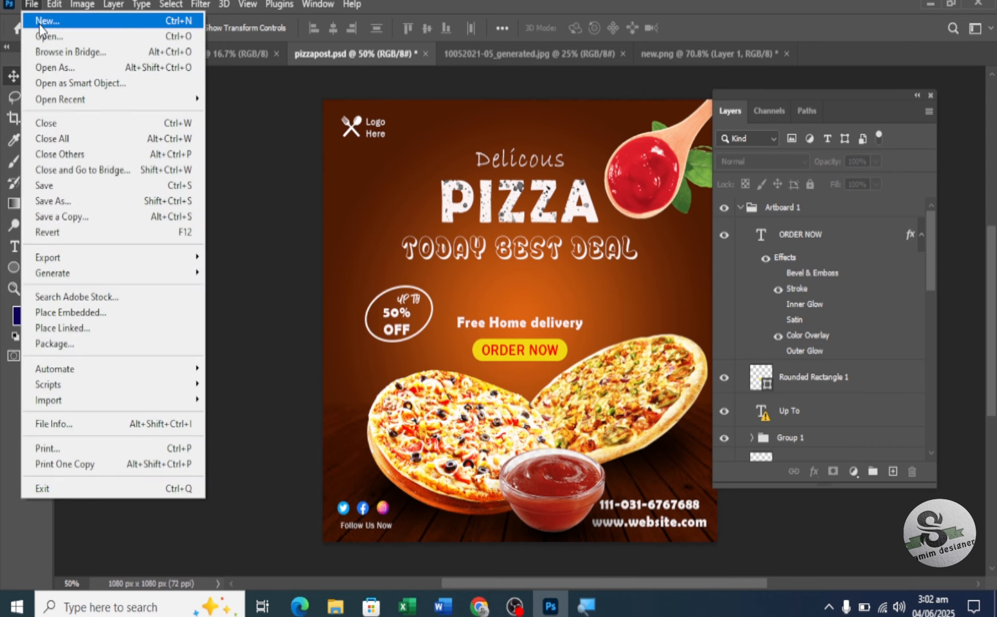
pyautogui.click(42, 35)
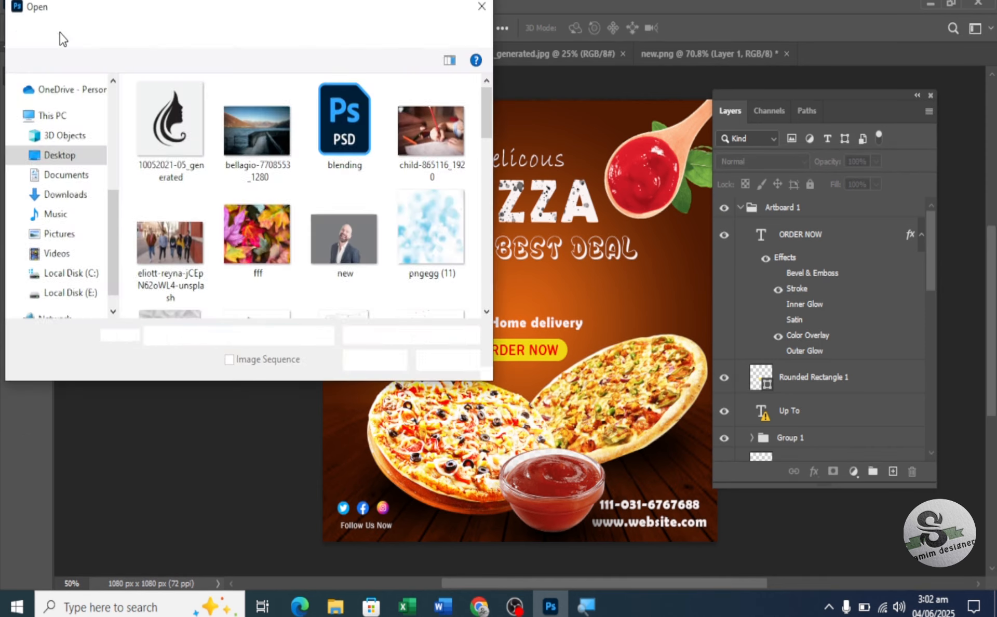
pyautogui.scroll(-1, 332, 218)
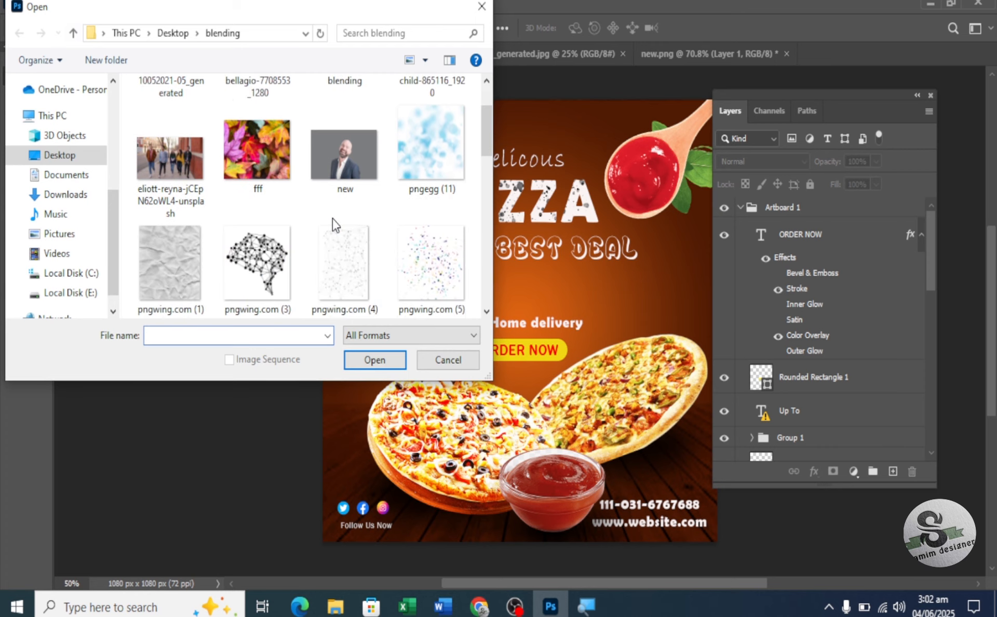
pyautogui.scroll(-2, 332, 219)
pyautogui.scroll(-3, 332, 219)
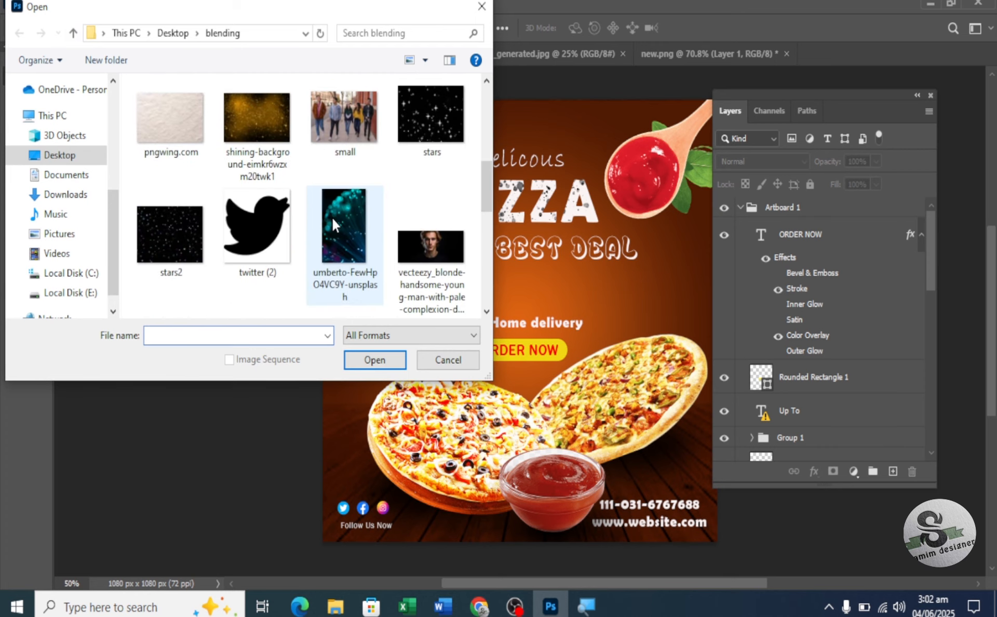
pyautogui.scroll(-5, 332, 219)
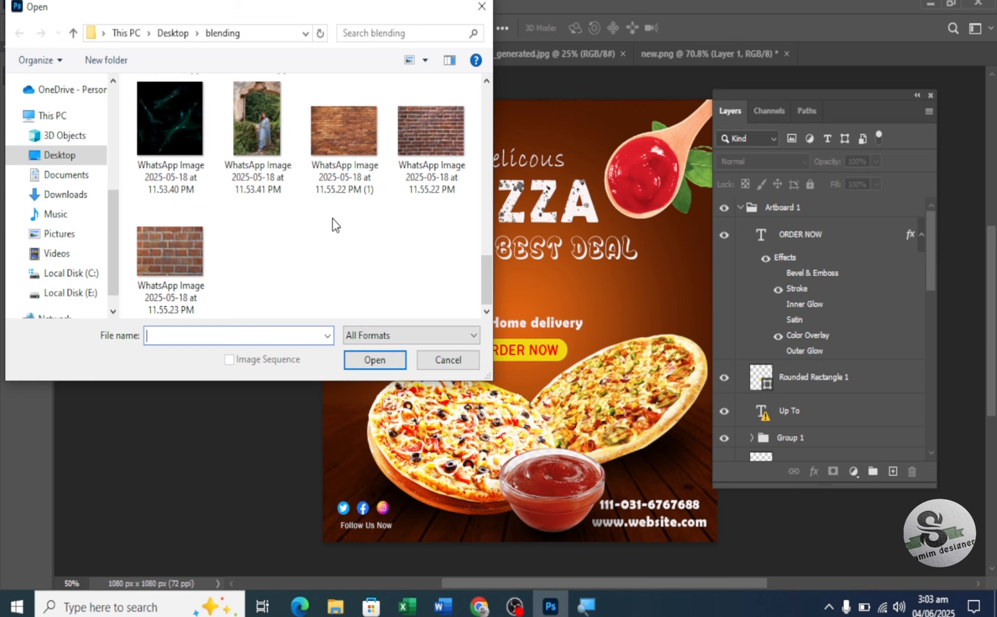
pyautogui.click(262, 161)
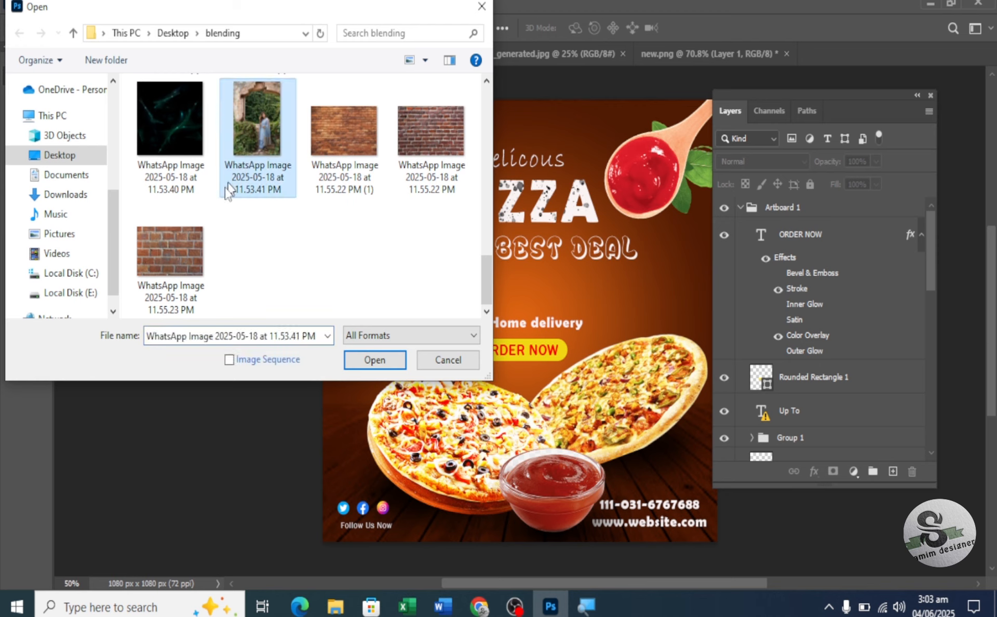
pyautogui.keyDown('ctrl'); pyautogui.click(188, 254); pyautogui.keyUp('ctrl')
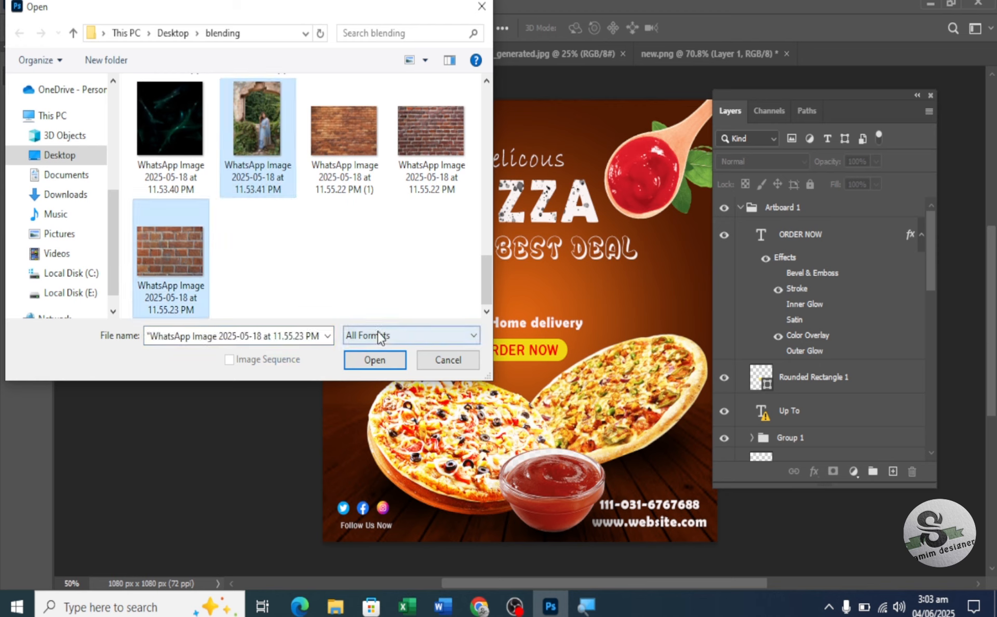
pyautogui.click(374, 360)
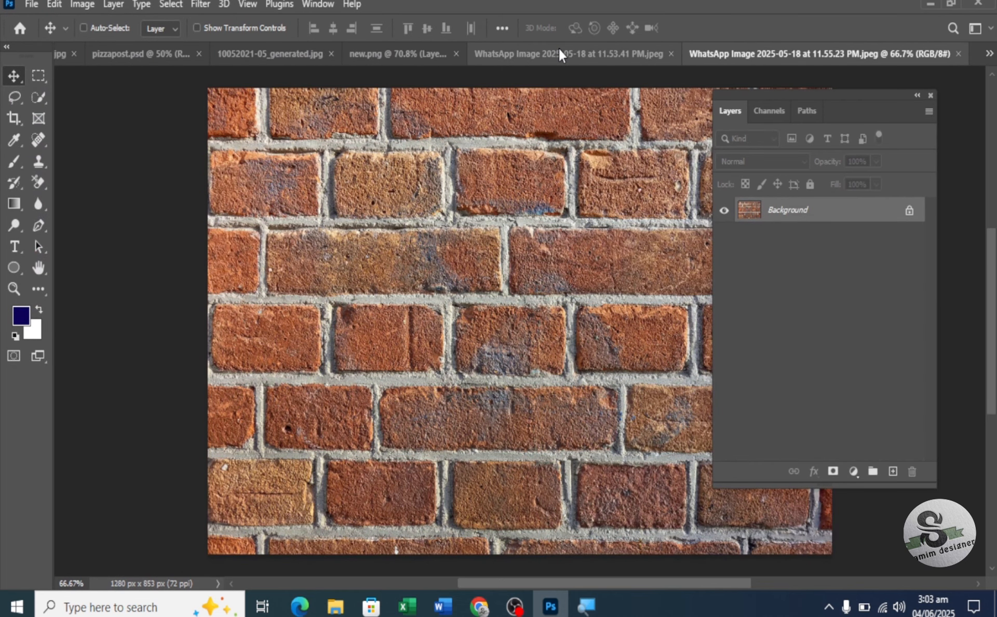
pyautogui.click(558, 49)
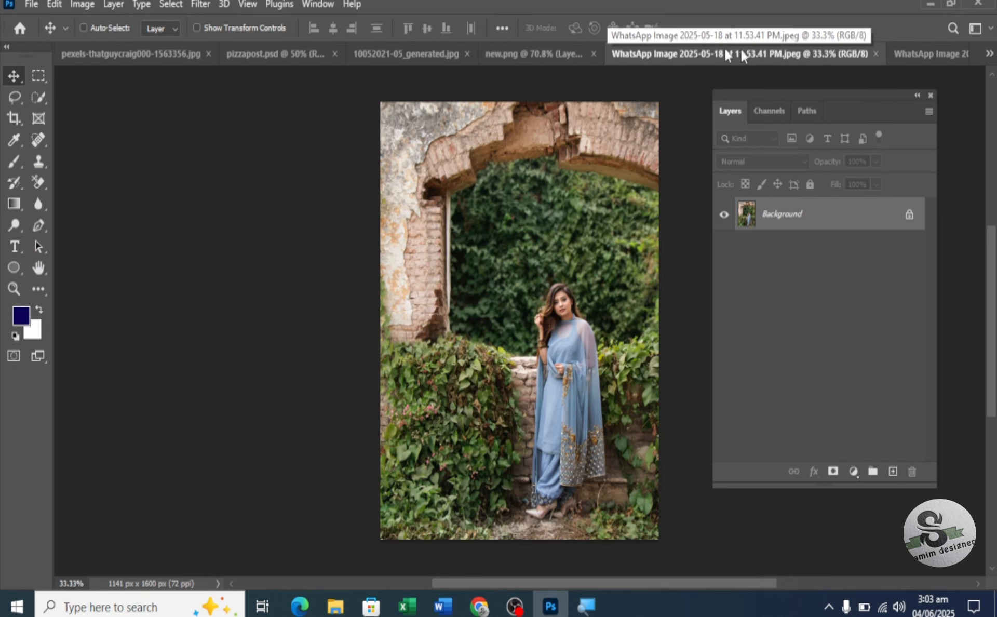
pyautogui.click(541, 52)
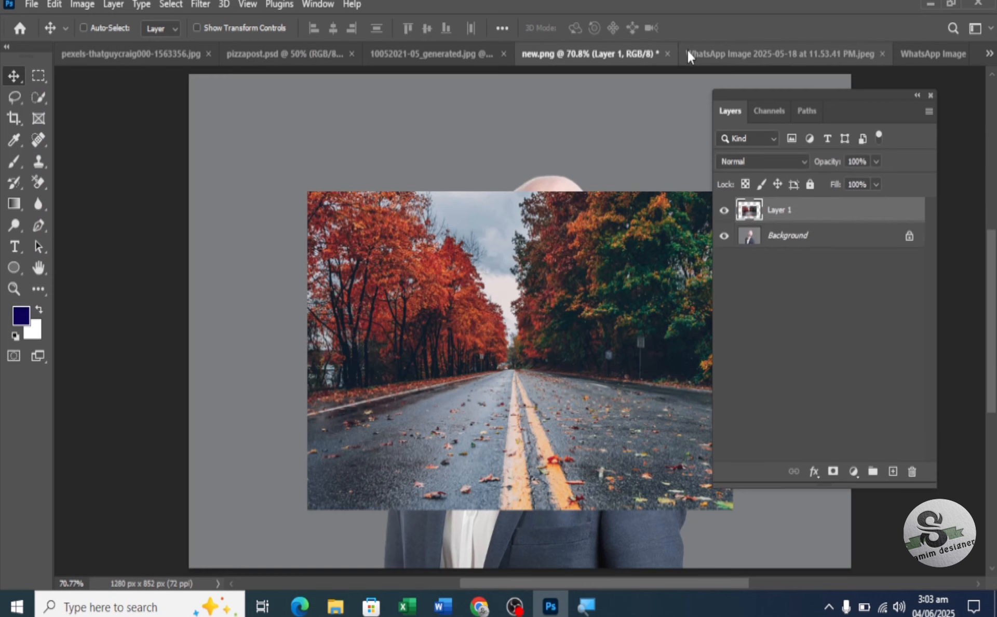
pyautogui.click(667, 54)
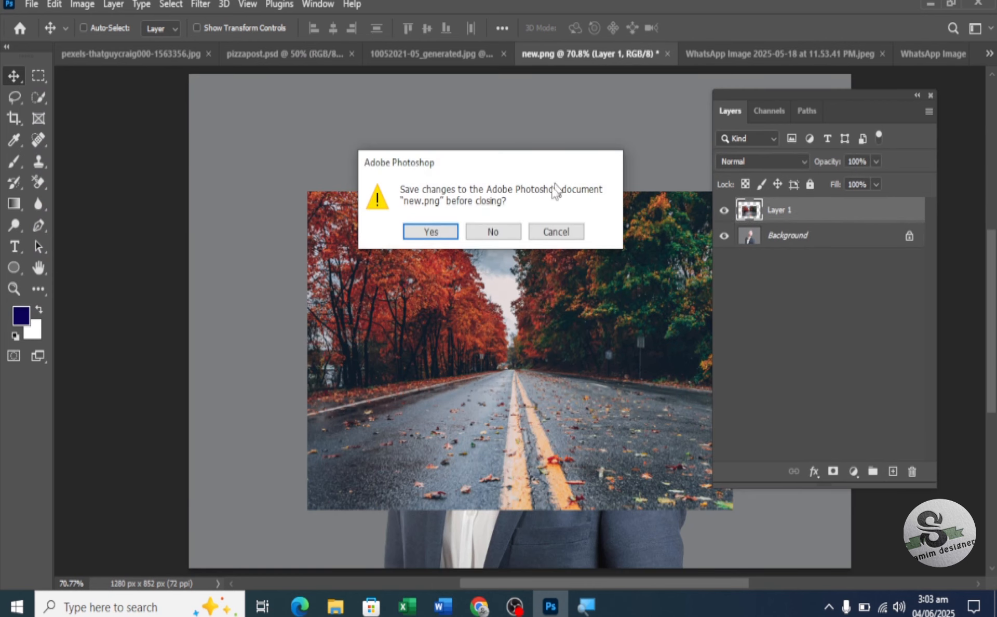
pyautogui.click(496, 235)
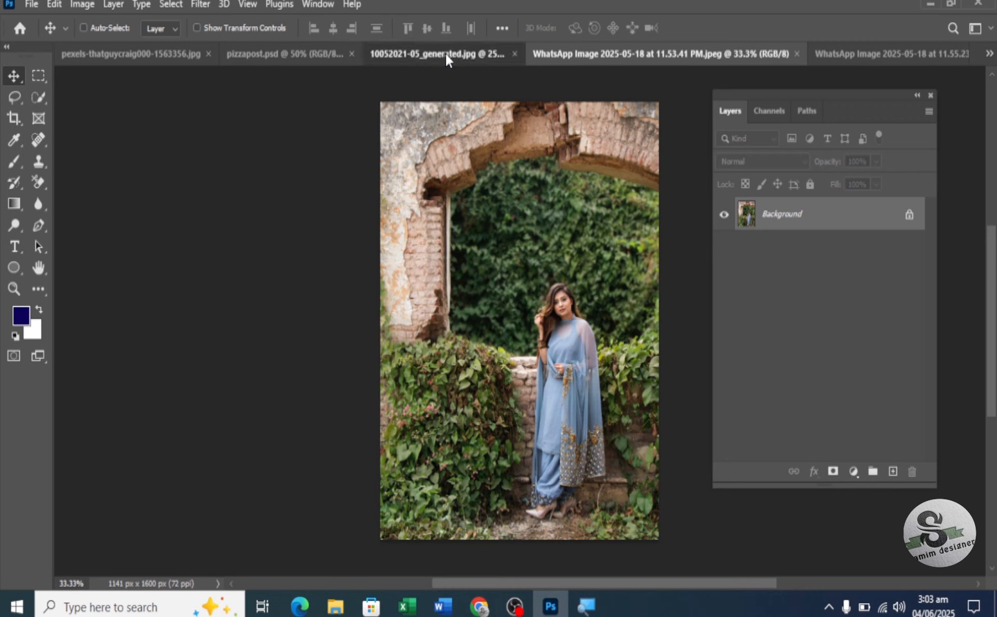
pyautogui.click(447, 54)
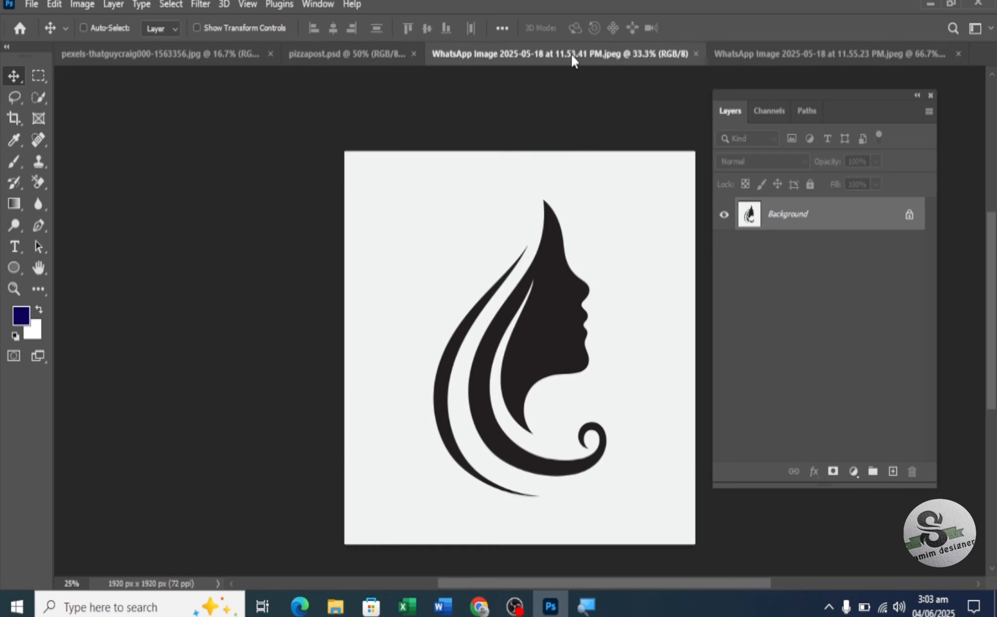
pyautogui.click(575, 54)
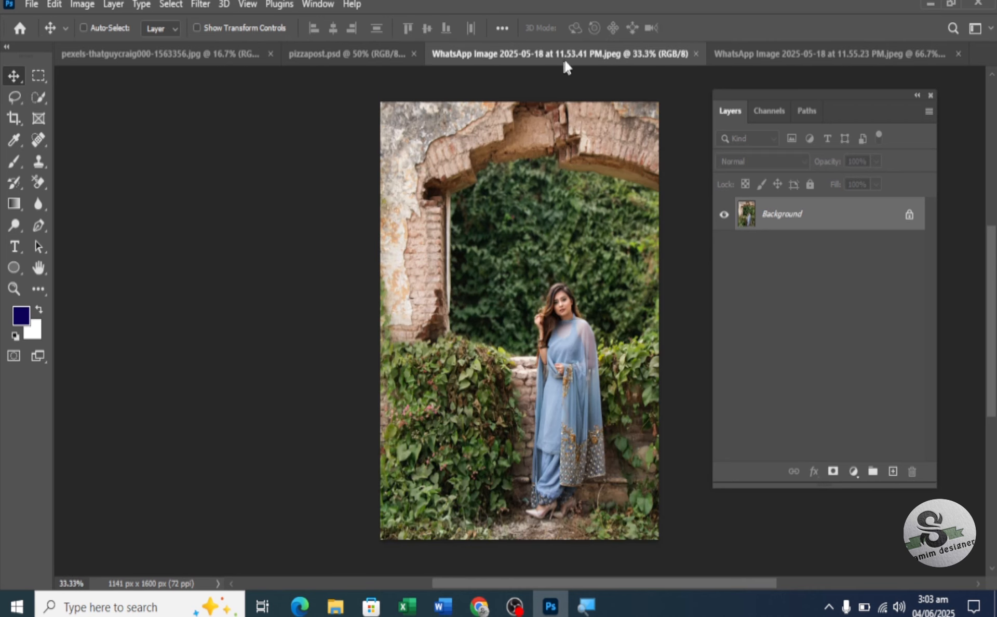
pyautogui.click(387, 52)
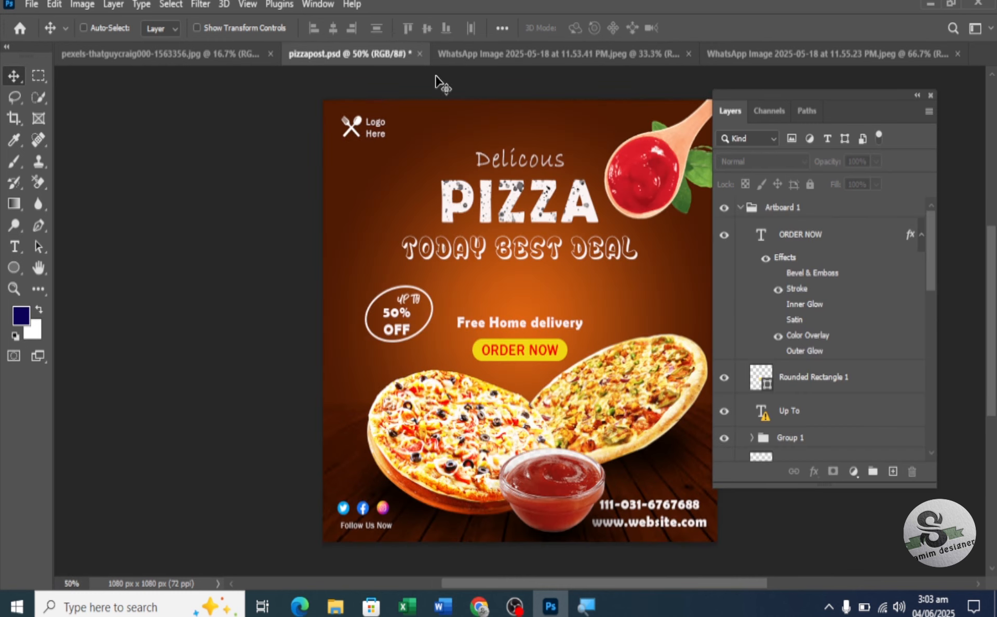
pyautogui.click(419, 53)
pyautogui.click(510, 231)
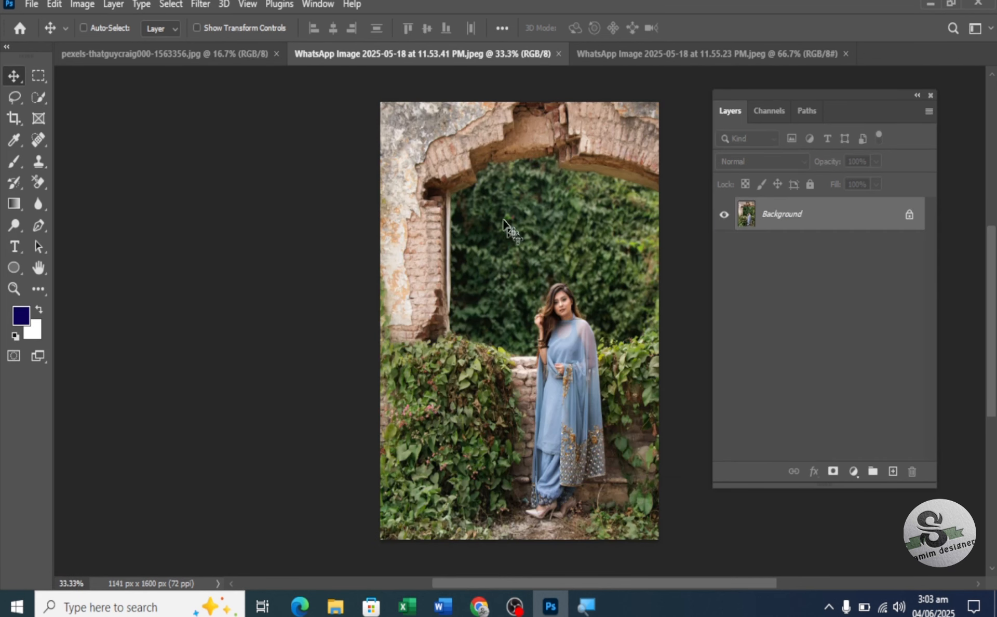
# Step: Open the brick wall picture WhatsApp Image 2025-05-18 at 11.55.22 PM from the blending folder
pyautogui.click(29, 2)
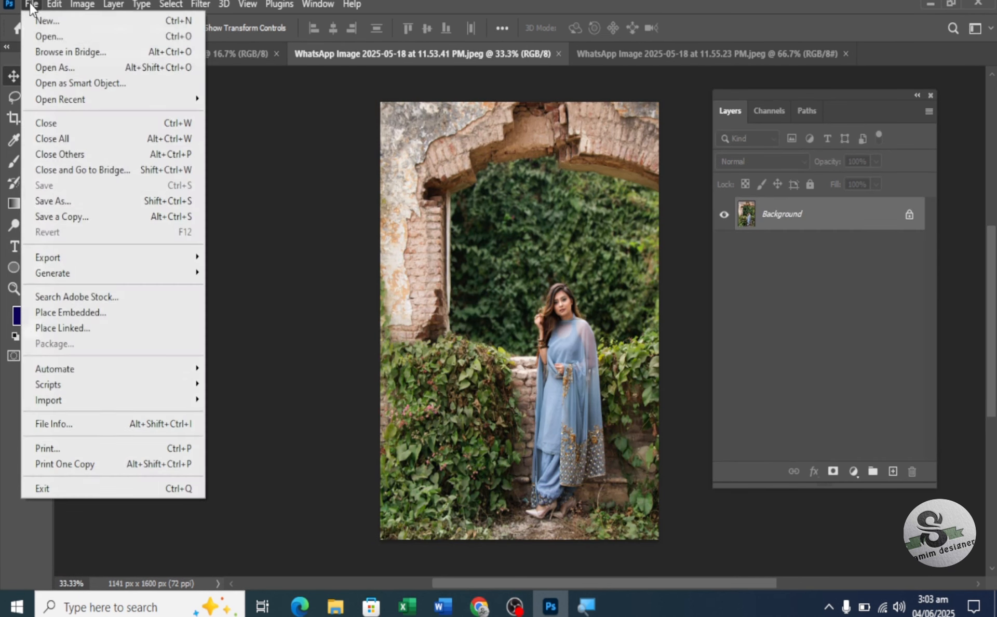
pyautogui.click(42, 35)
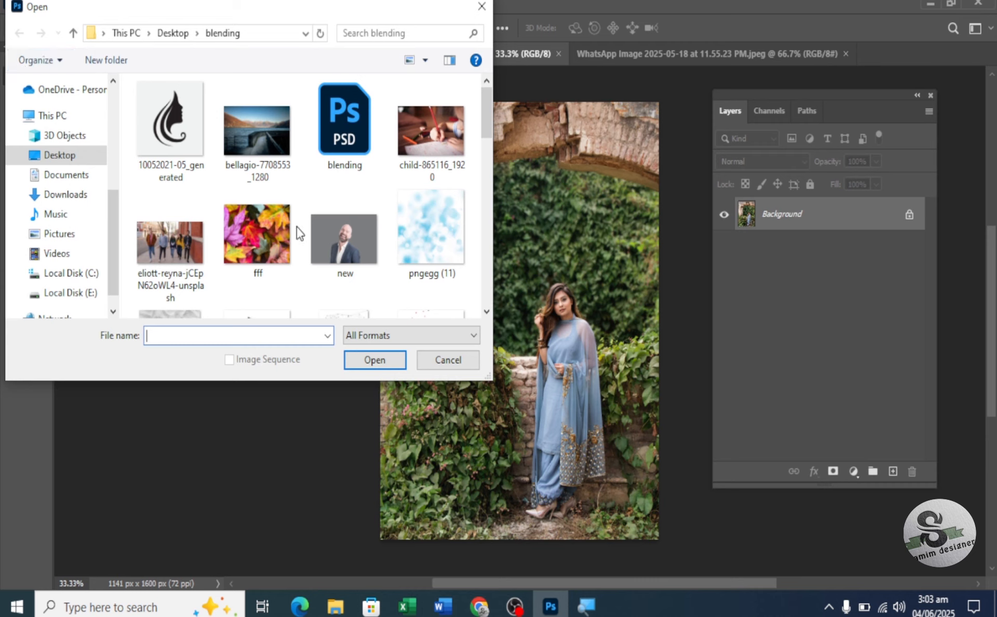
pyautogui.scroll(-5, 296, 227)
pyautogui.scroll(2, 296, 228)
pyautogui.scroll(-5, 296, 227)
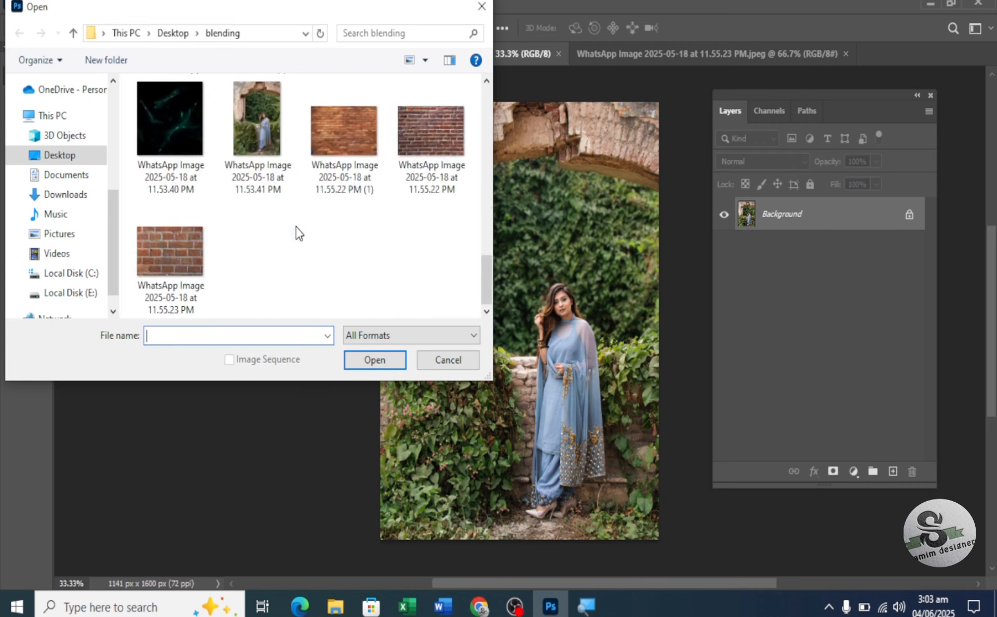
pyautogui.click(437, 164)
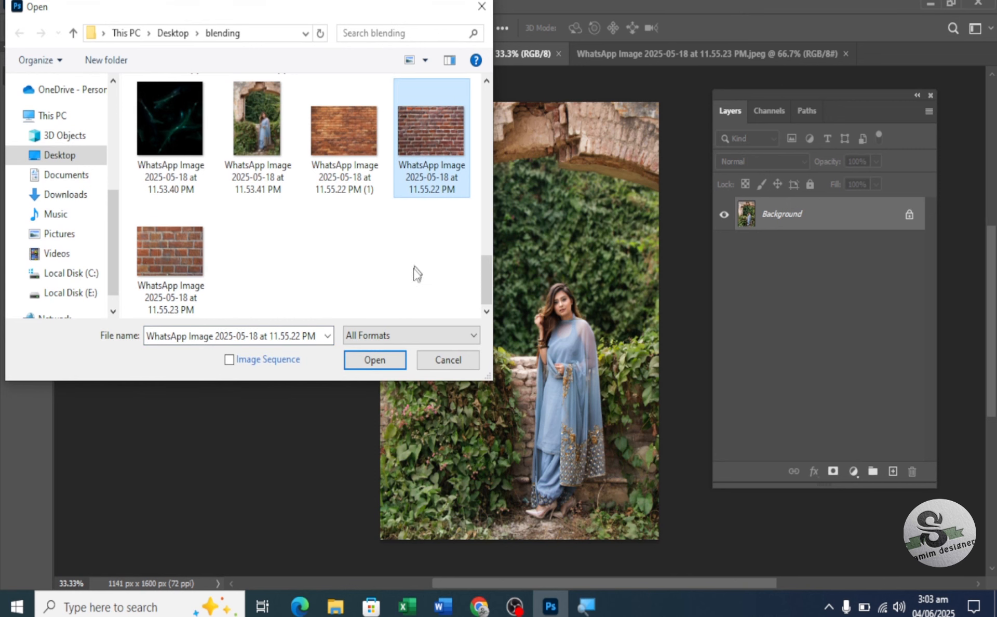
pyautogui.click(375, 359)
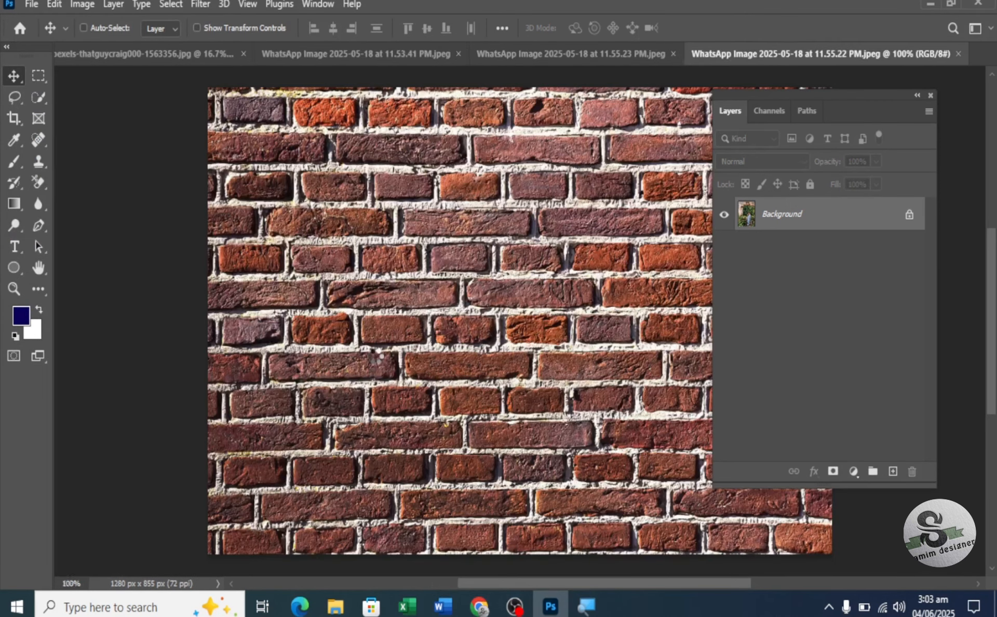
# Step: Move the dark brick image into the 11.53.41 PM portrait document and stretch it vertically to about 187% to cover the canvas
pyautogui.moveTo(491, 343); pyautogui.dragTo(523, 326)
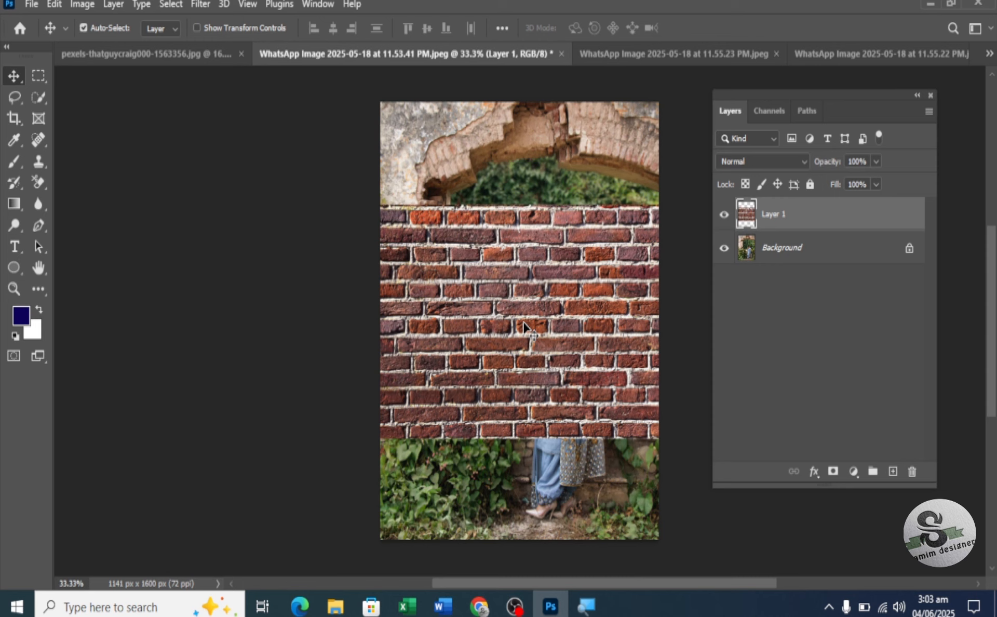
pyautogui.hotkey('ctrl', 't')
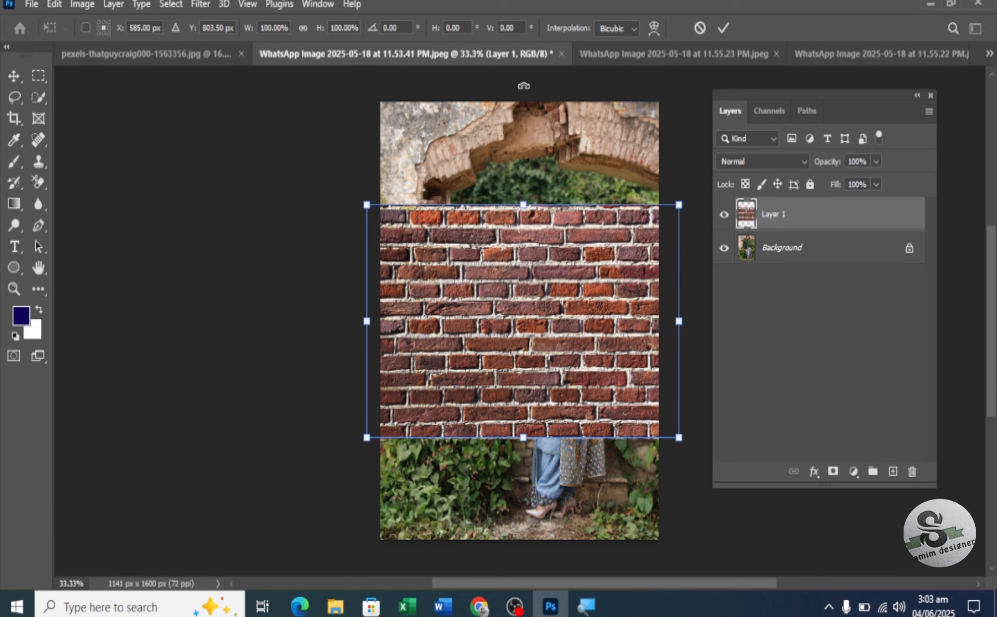
pyautogui.moveTo(523, 205); pyautogui.dragTo(520, 100)
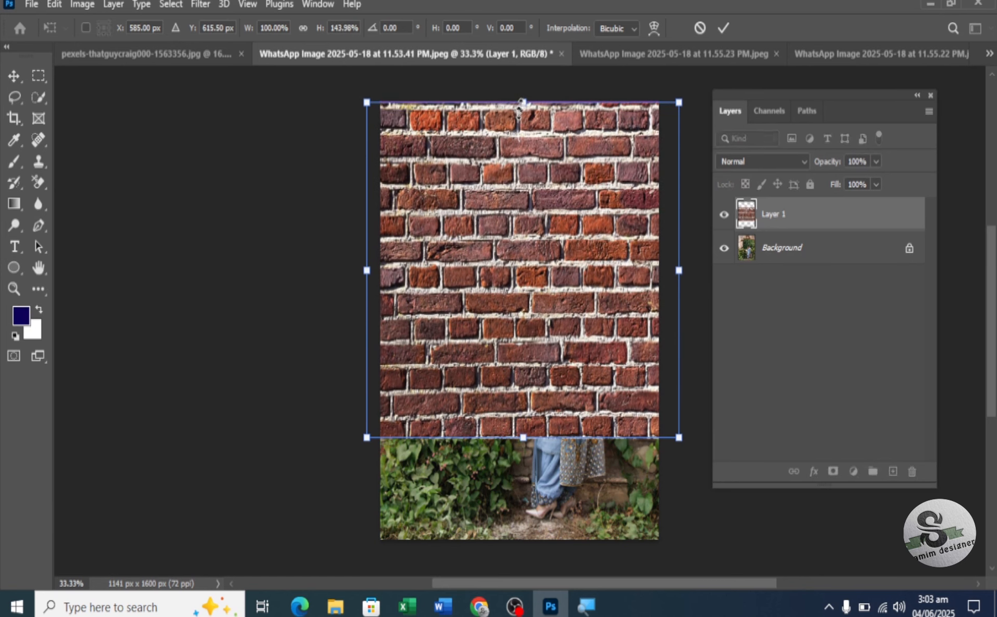
pyautogui.moveTo(521, 435); pyautogui.dragTo(518, 543)
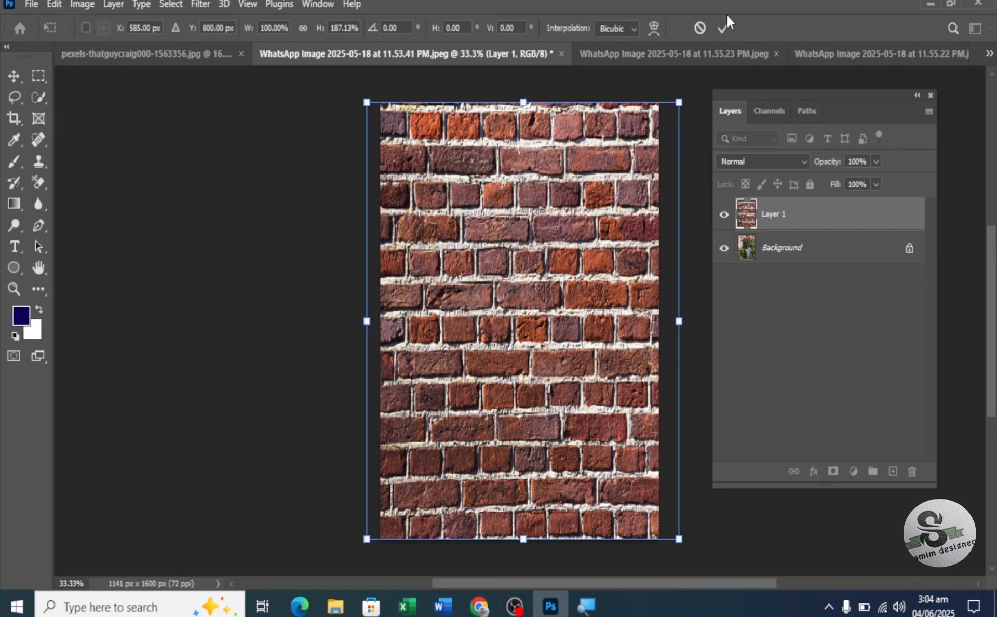
pyautogui.click(723, 28)
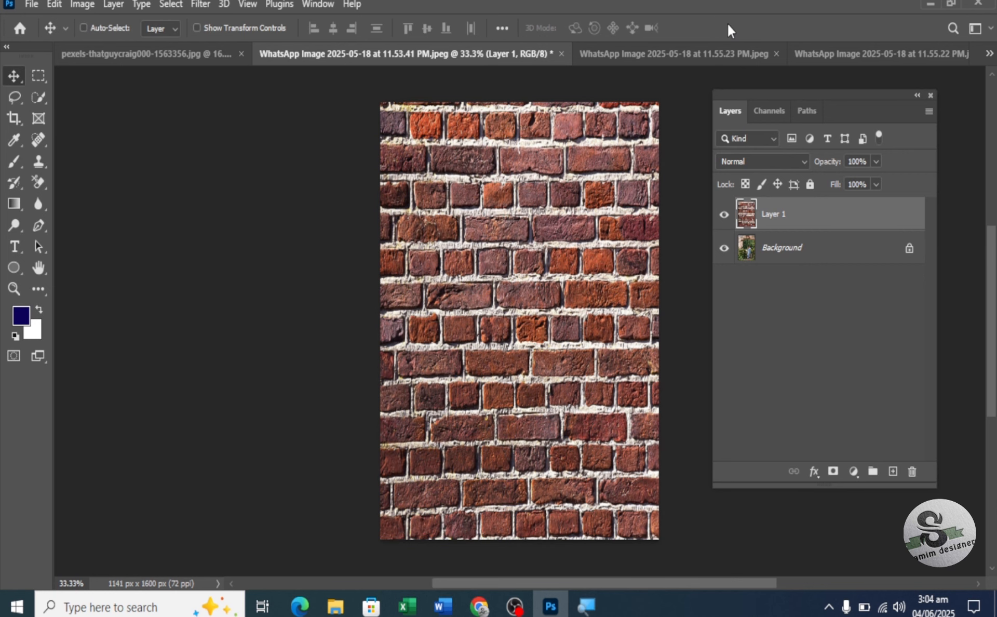
# Step: Set the brick layer's blend mode to Multiply and its opacity to 82%
pyautogui.click(803, 165)
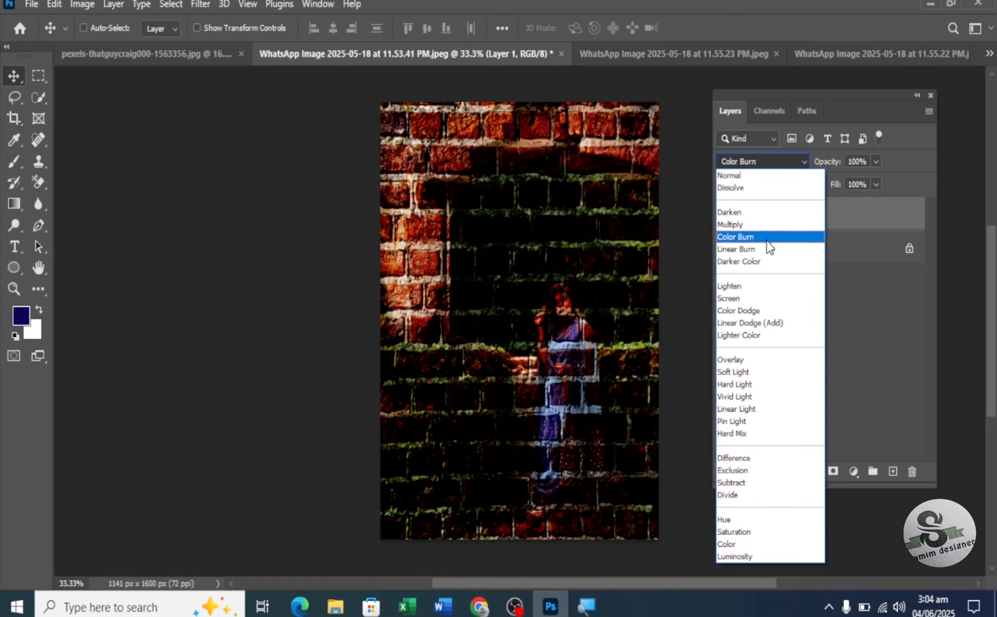
pyautogui.click(764, 227)
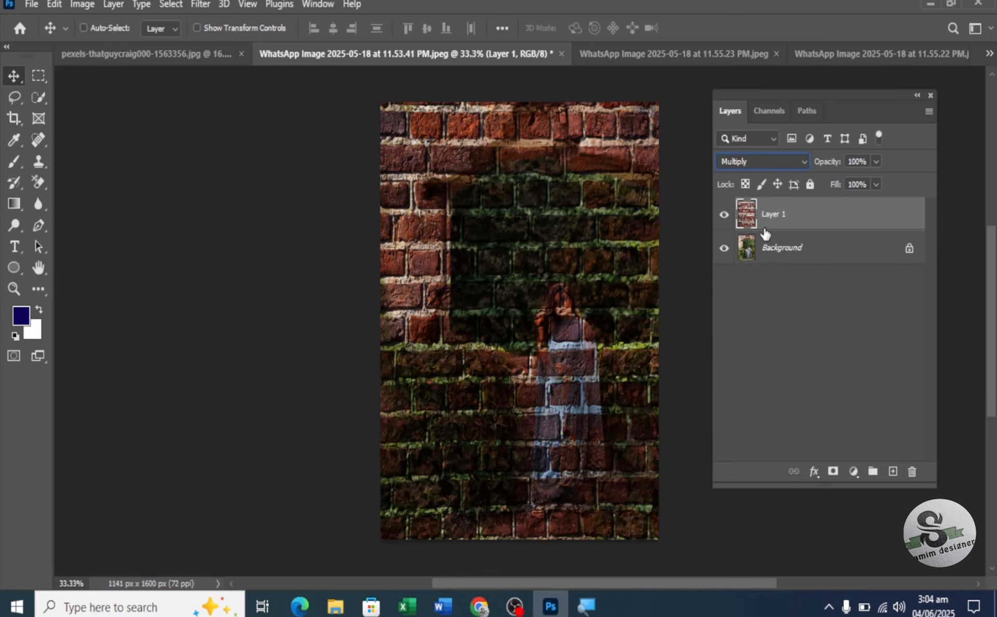
pyautogui.moveTo(823, 160); pyautogui.dragTo(823, 164)
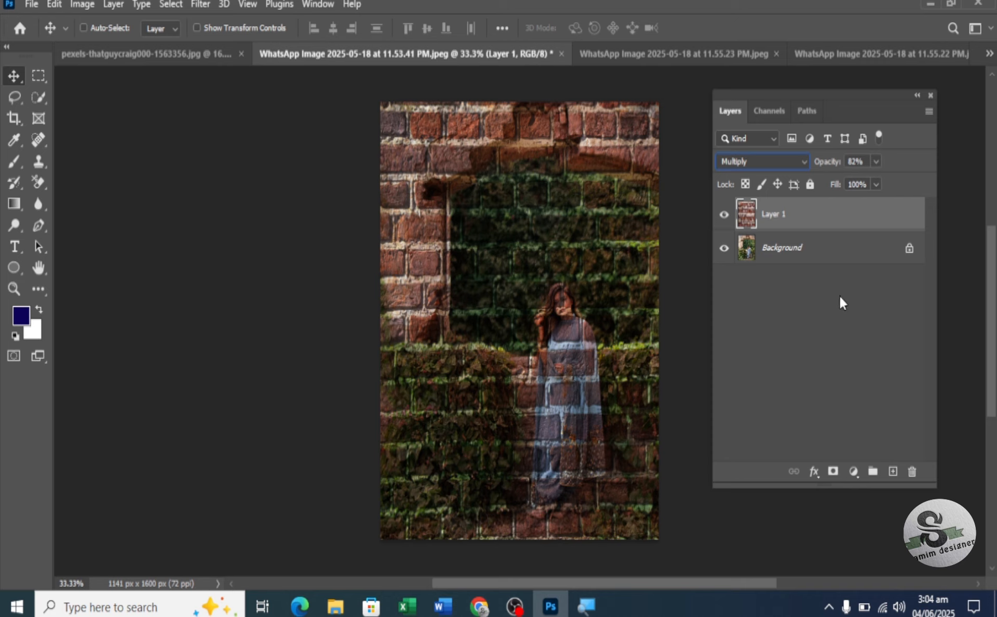
# Step: Select the woman on the Background layer with the Subject selection command, and make Layer 1 active
pyautogui.click(823, 248)
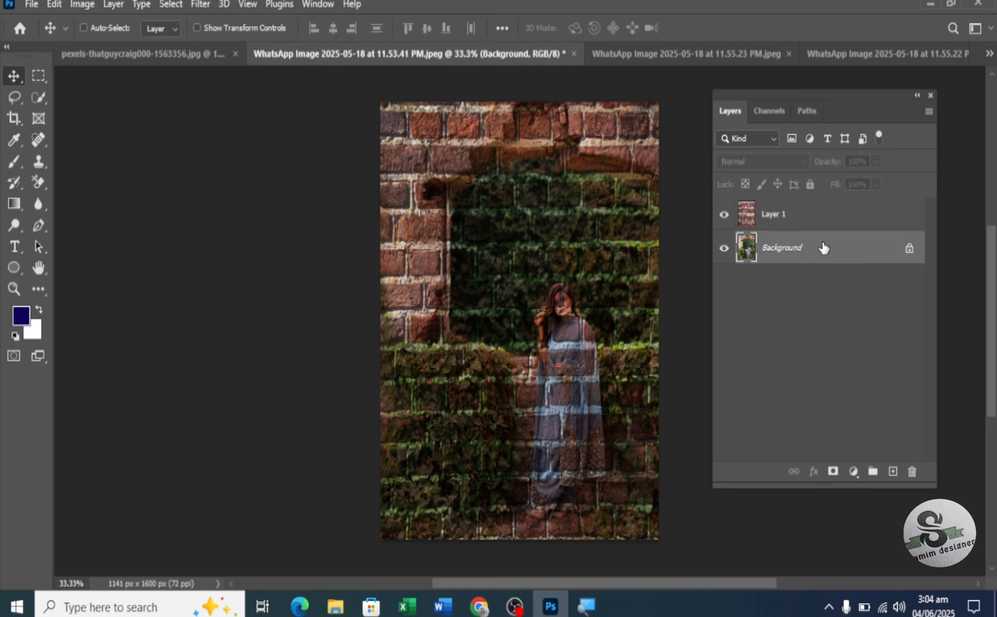
pyautogui.click(170, 4)
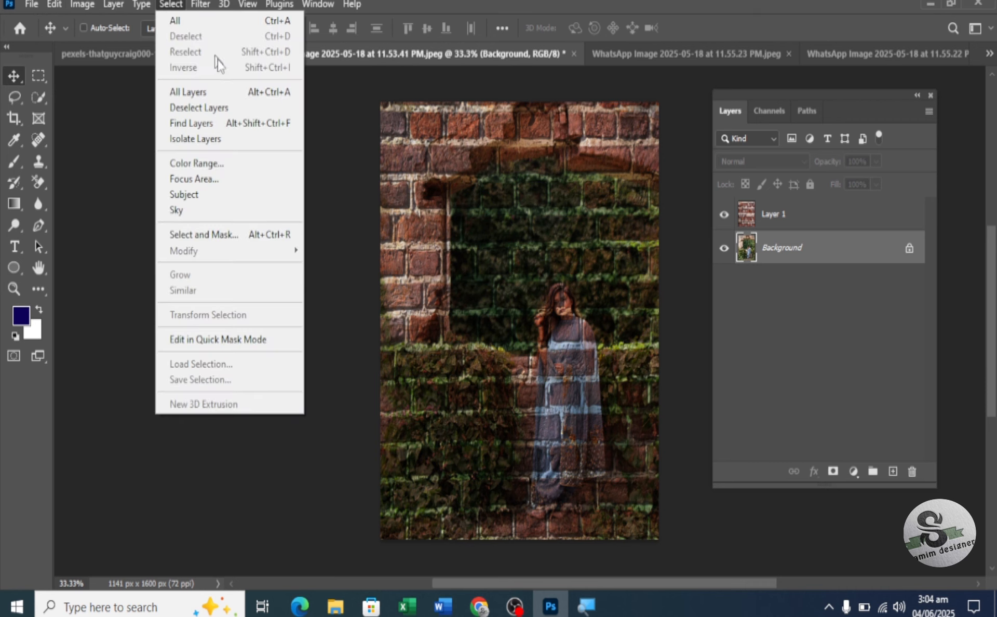
pyautogui.click(229, 196)
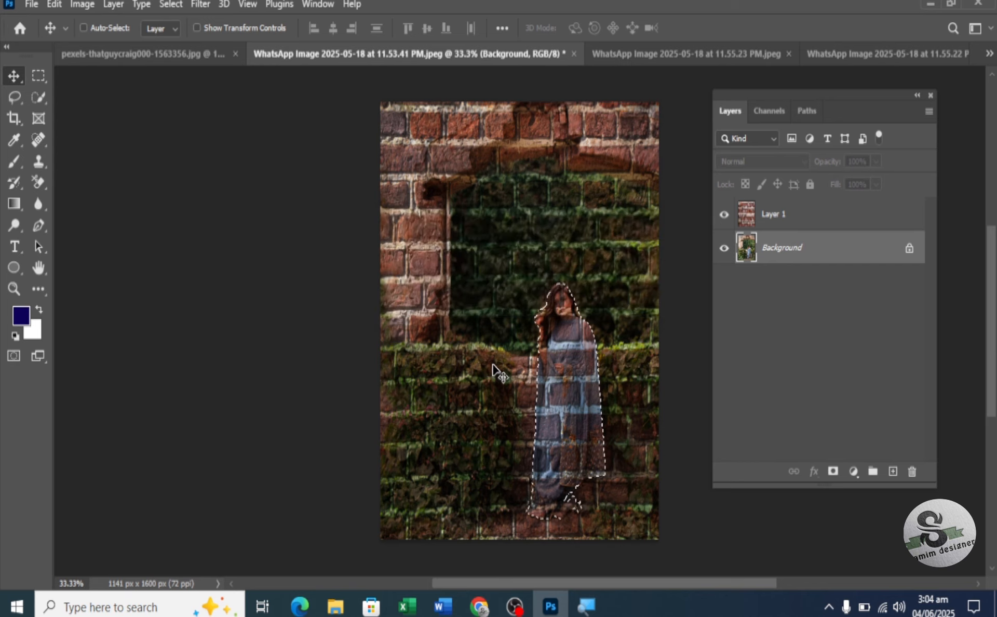
pyautogui.click(845, 217)
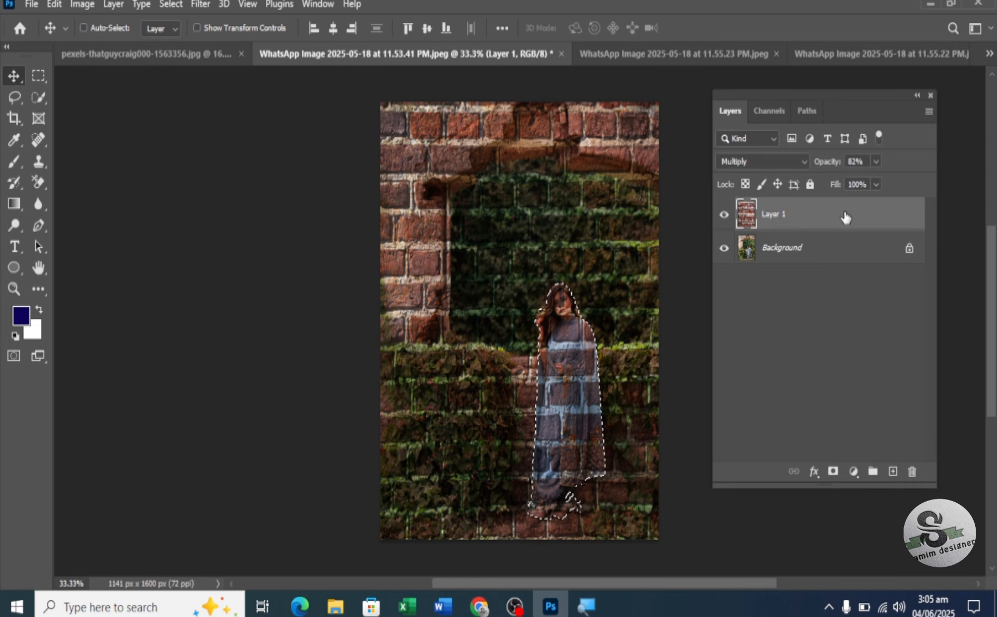
# Step: Add a layer mask to Layer 1 from the selection, and show the mask alone on the canvas before returning to the image
pyautogui.click(832, 472)
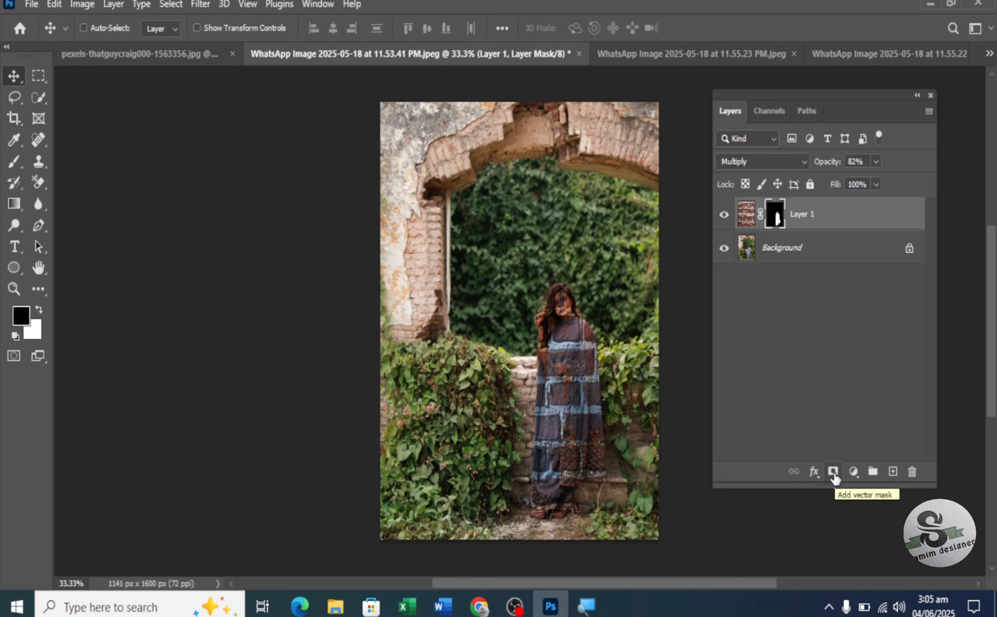
pyautogui.keyDown('alt'); pyautogui.click(776, 214); pyautogui.keyUp('alt')
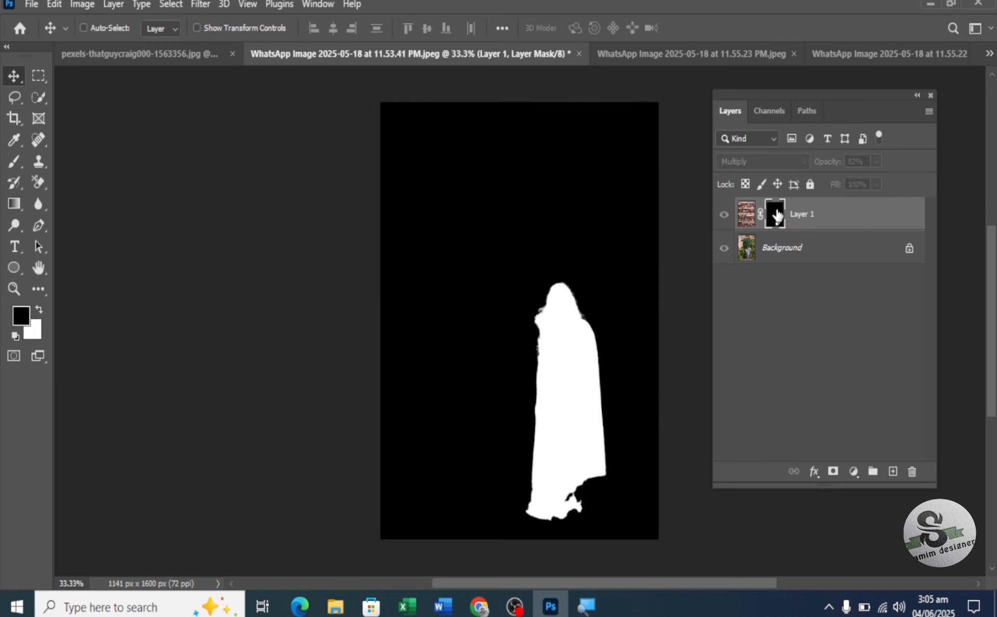
pyautogui.keyDown('alt'); pyautogui.click(776, 213); pyautogui.keyUp('alt')
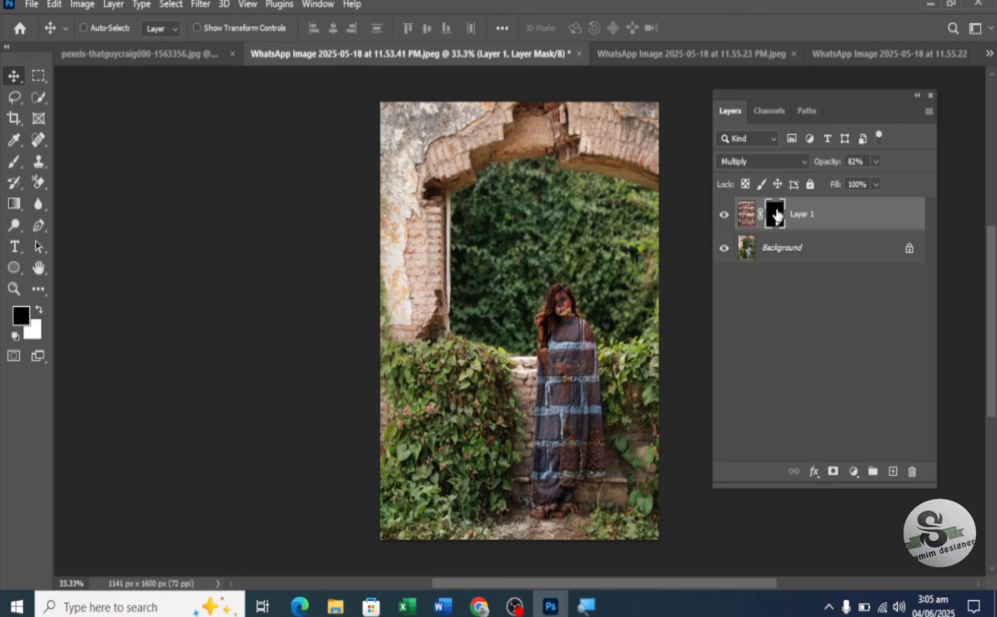
# Step: Invert Layer 1's mask and invert it back, and undo both inversions and the mask itself
pyautogui.press('ctrl')
pyautogui.hotkey('ctrl', 'i')
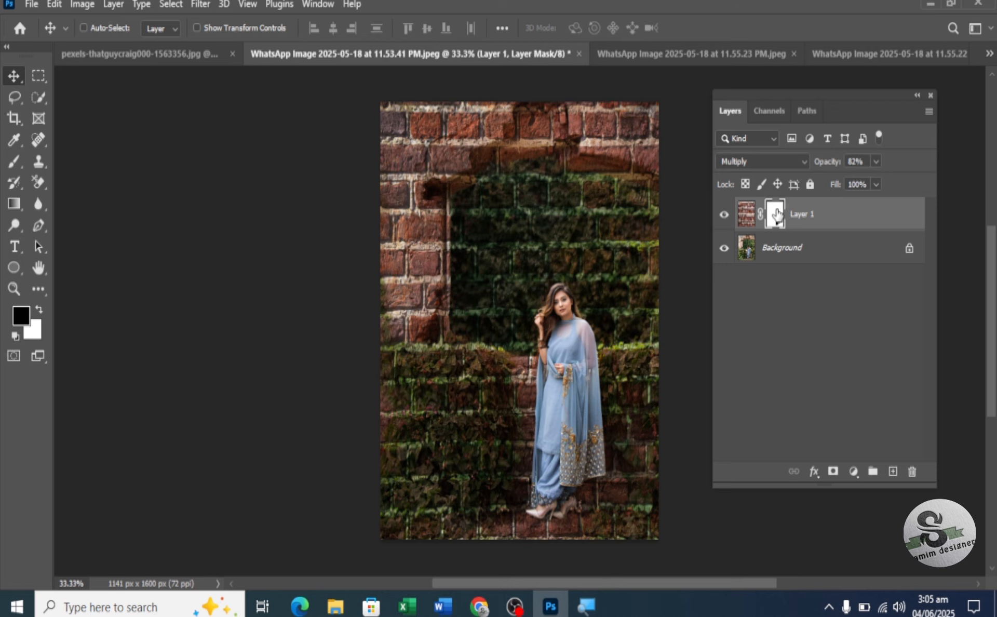
pyautogui.hotkey('ctrl', 'i')
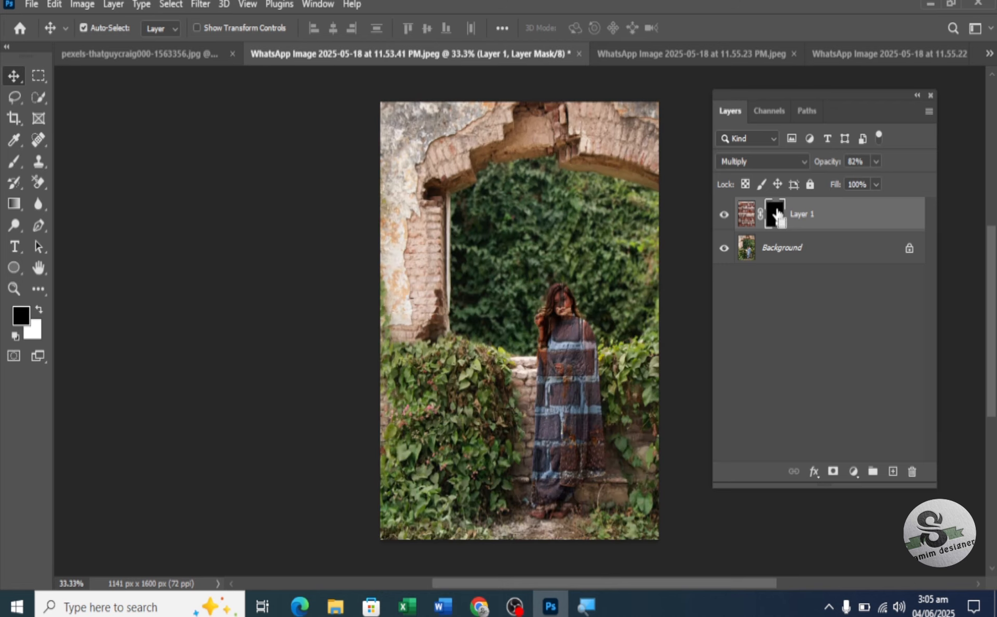
pyautogui.hotkey('ctrl', 'z')
pyautogui.hotkey('ctrl', 'z')
pyautogui.hotkey('ctrl', 'z')
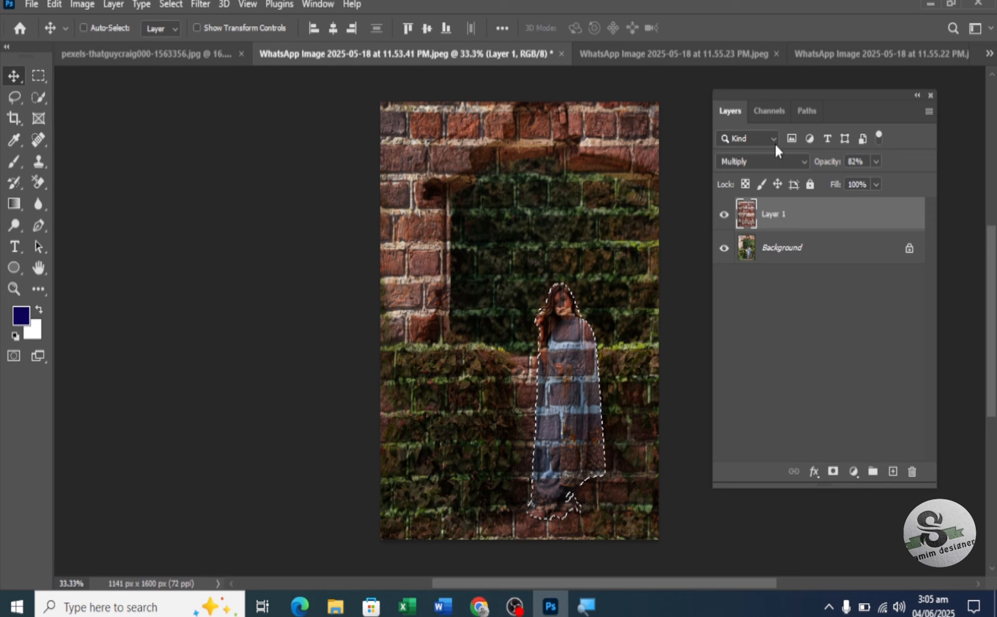
# Step: Add an inverted layer mask to Layer 1 that hides the bricks over the selected woman, and activate the Brush tool
pyautogui.keyDown('alt'); pyautogui.click(831, 479); pyautogui.keyUp('alt')
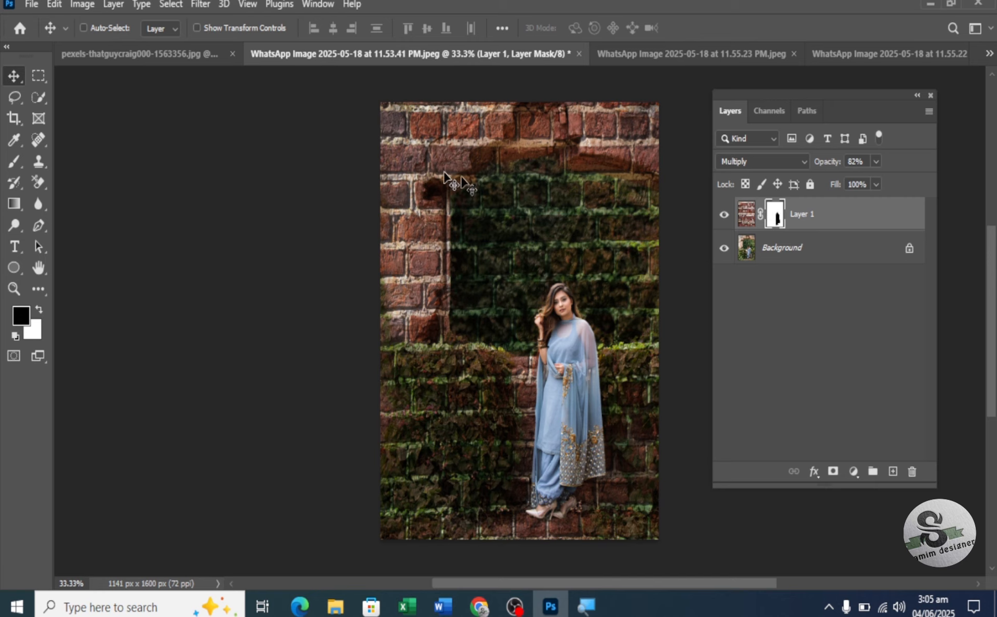
pyautogui.click(11, 166)
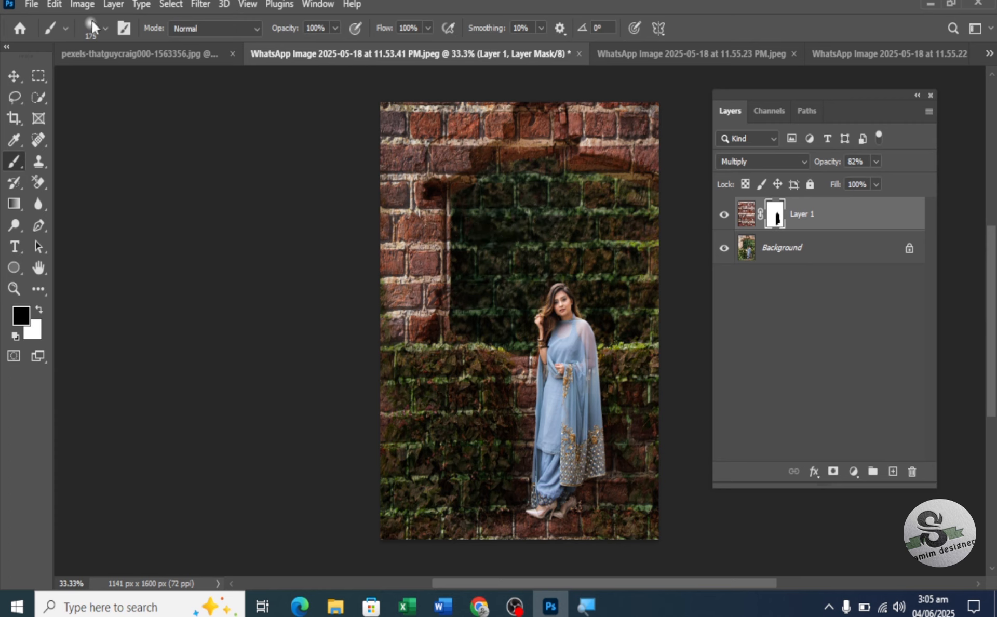
pyautogui.click(105, 28)
pyautogui.click(105, 28)
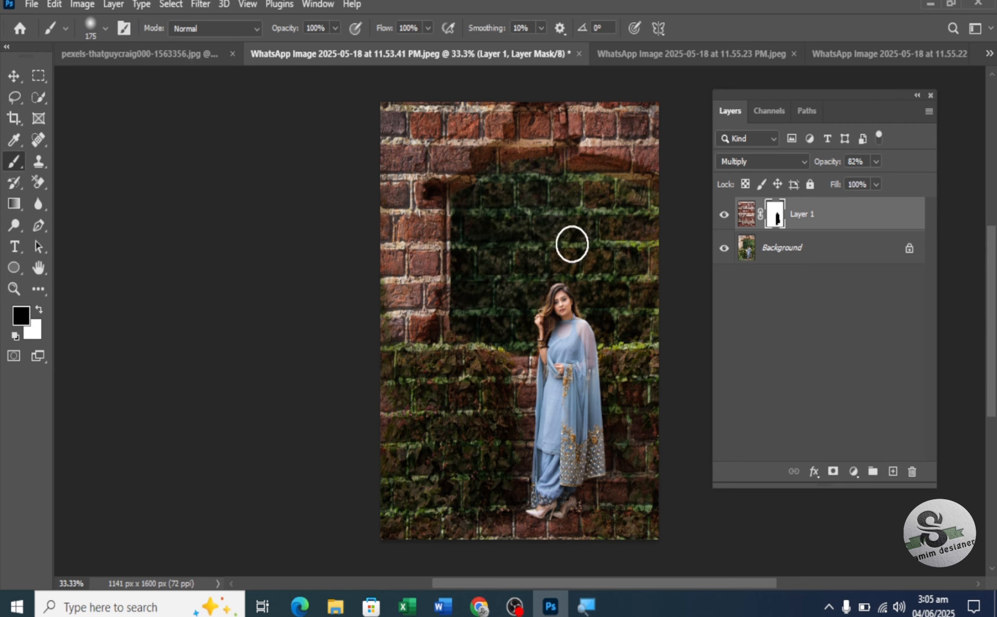